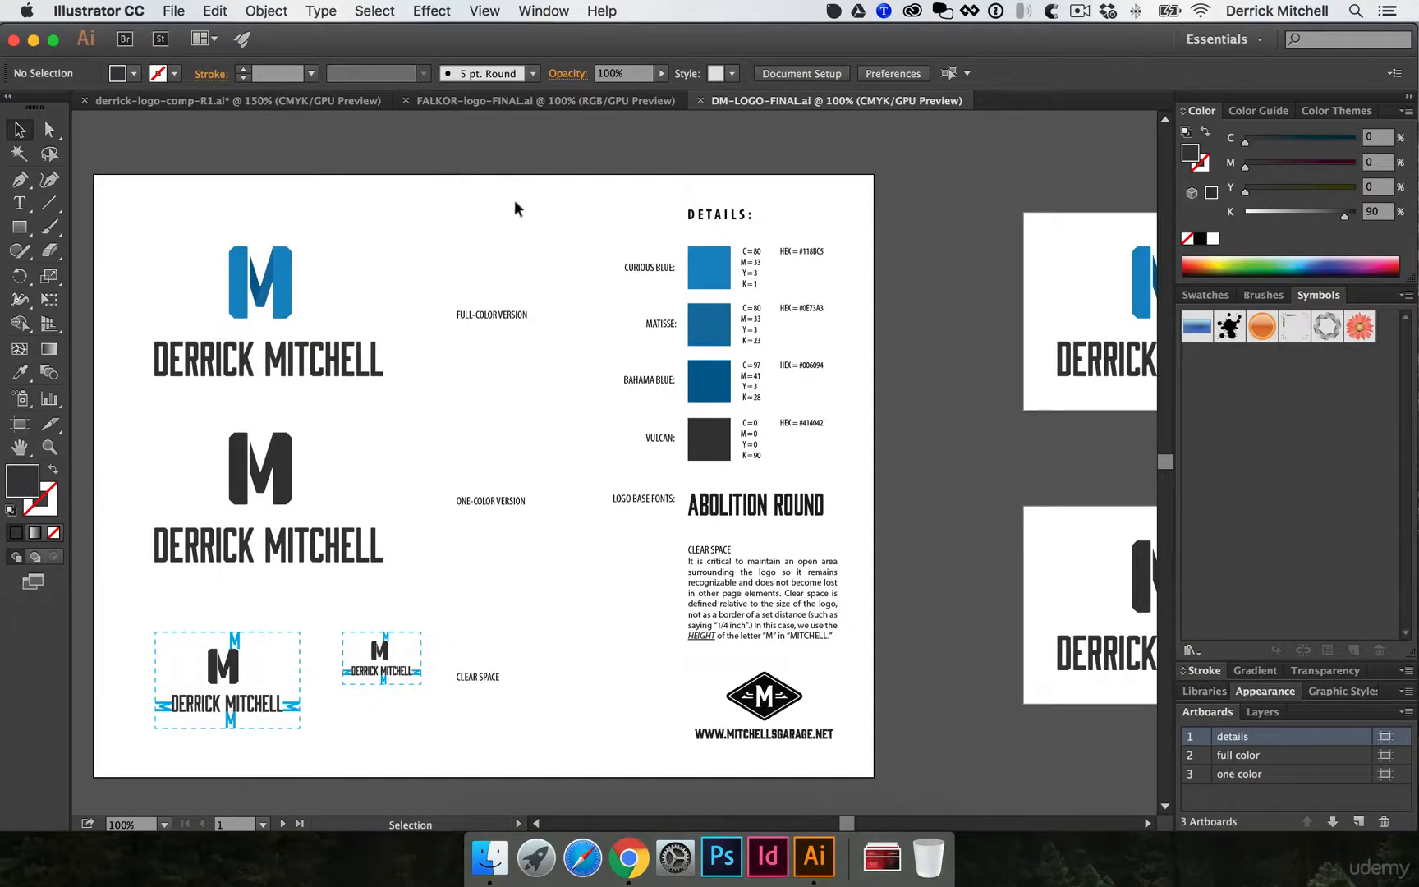
Step: Start saving a new copy of the logo document into the FINALS > EPS folder in the Illustrator EPS format
click(163, 9)
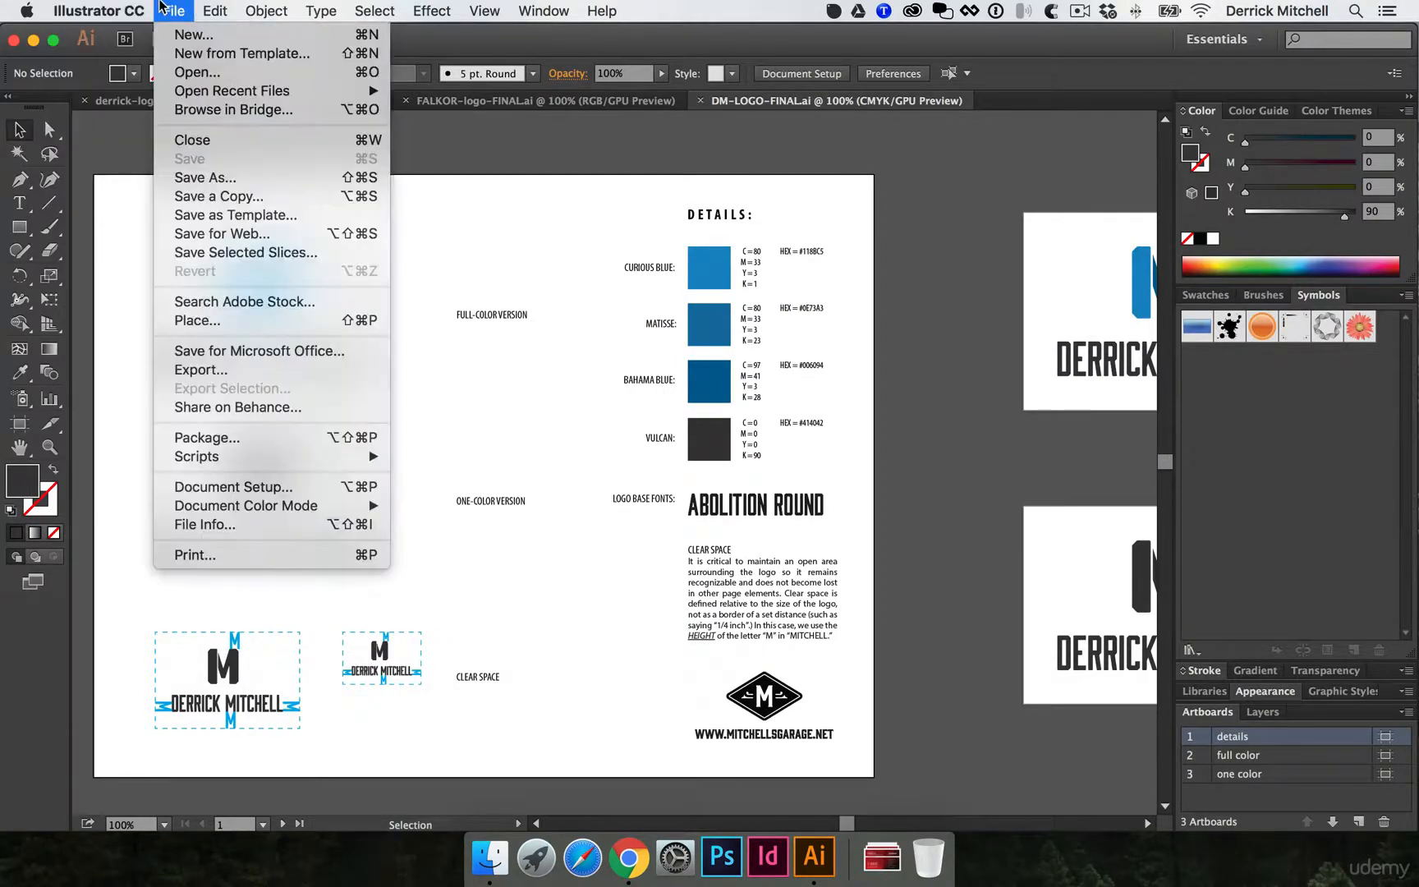
click(219, 179)
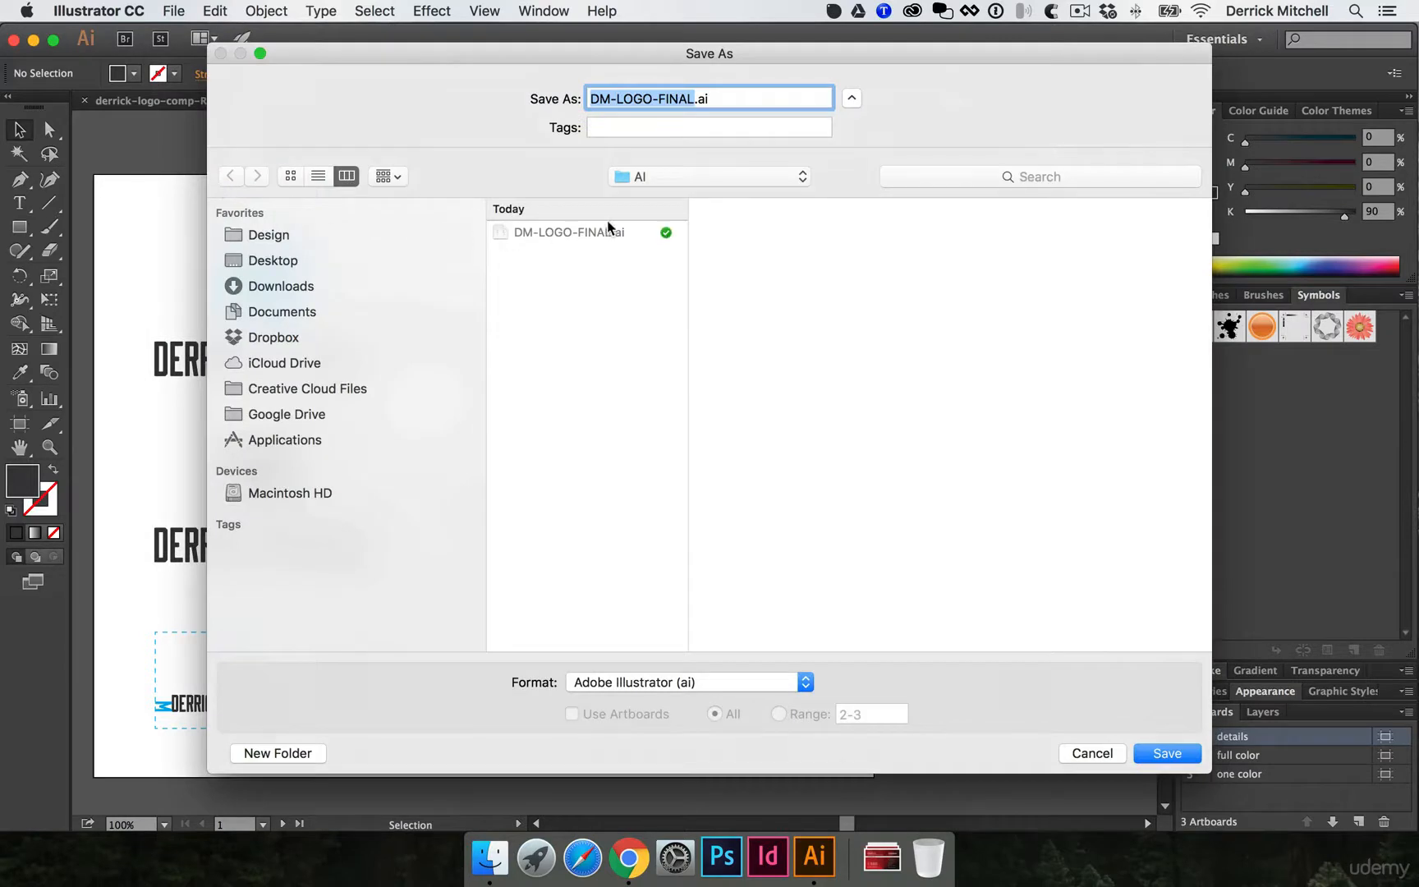
click(669, 174)
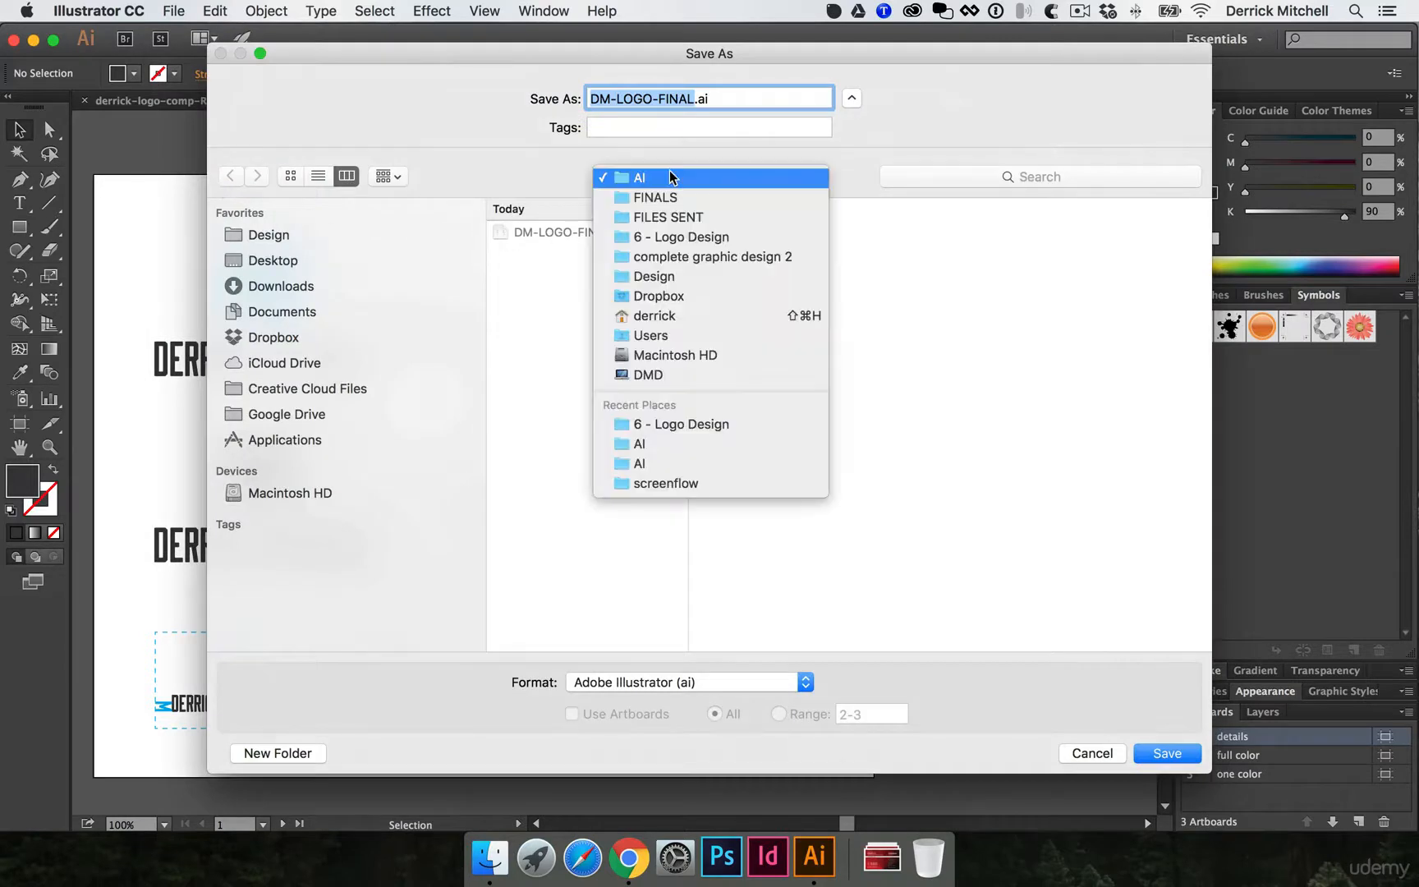
click(670, 195)
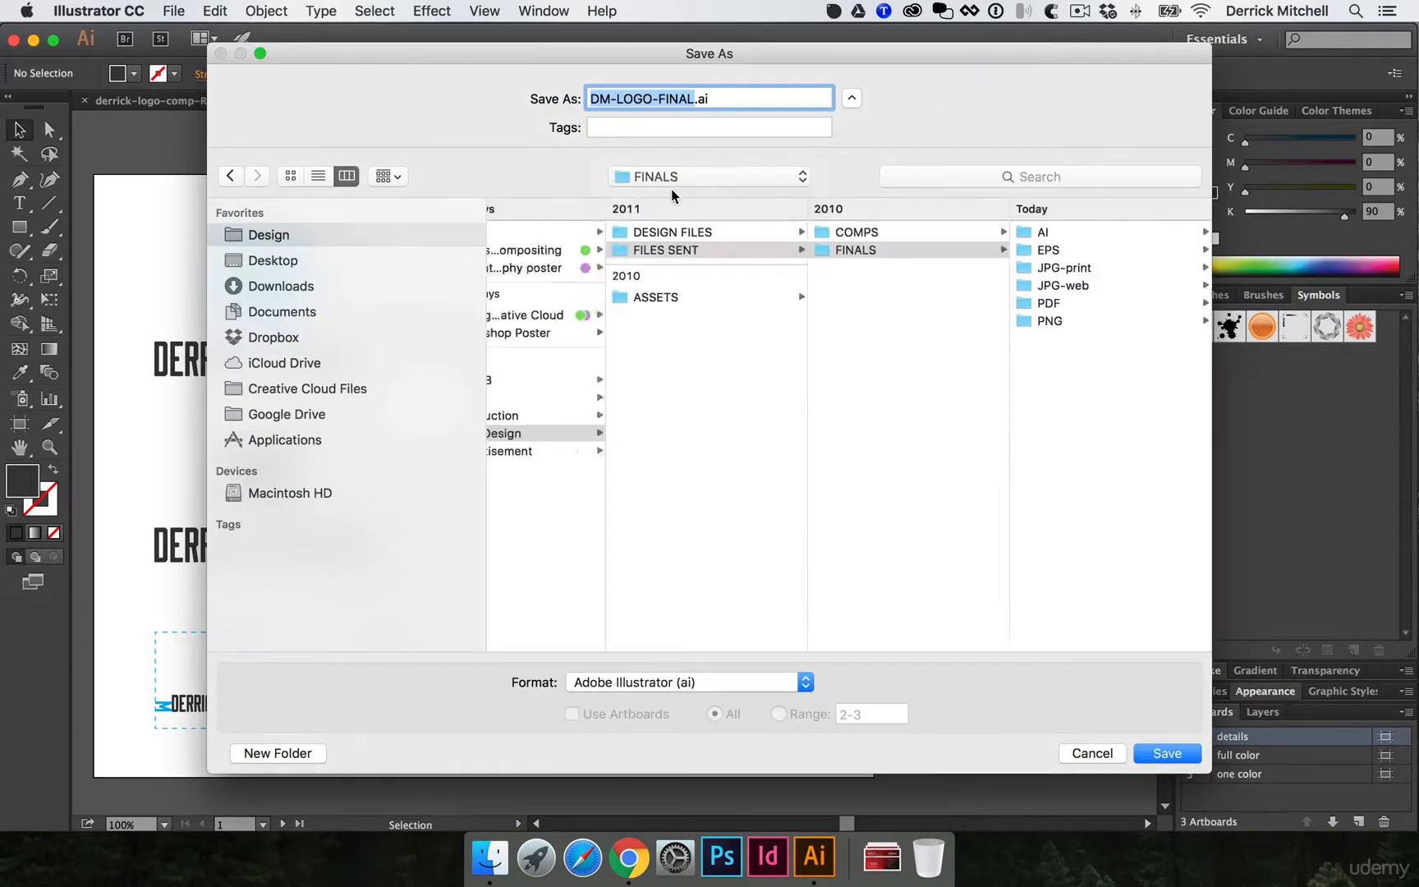
click(1060, 248)
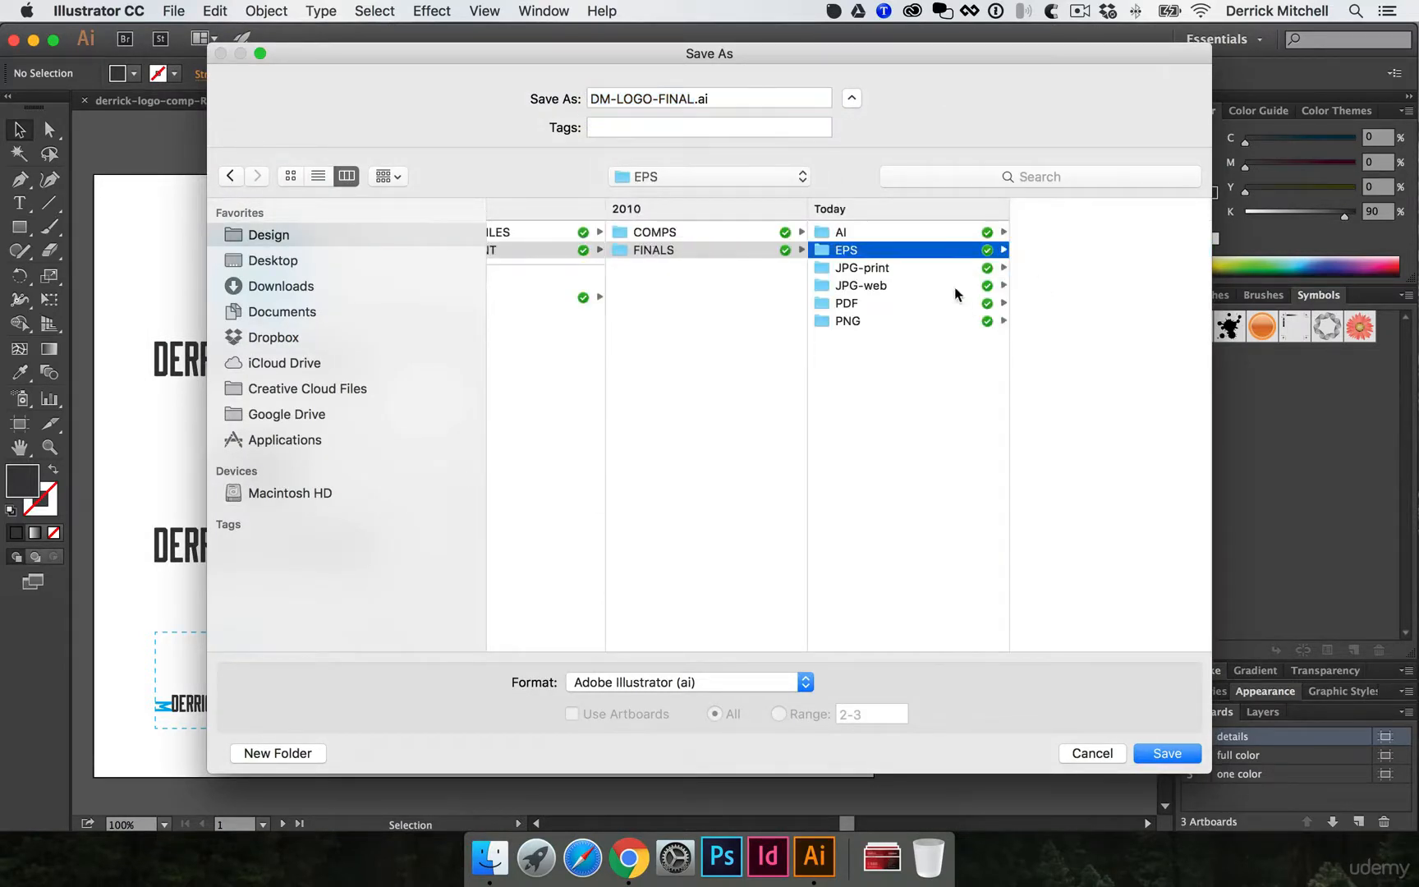
click(666, 683)
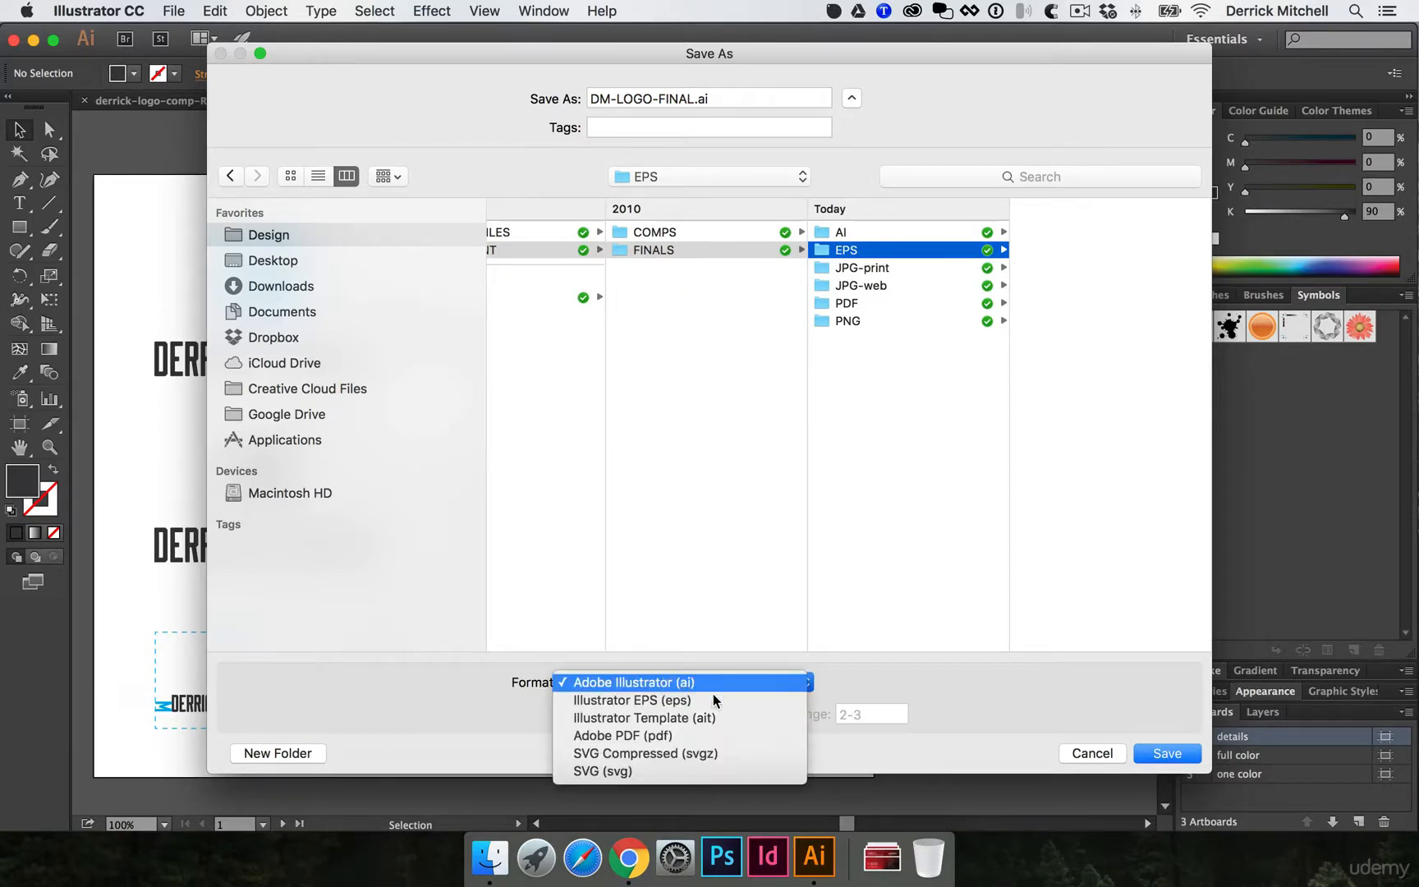
click(669, 702)
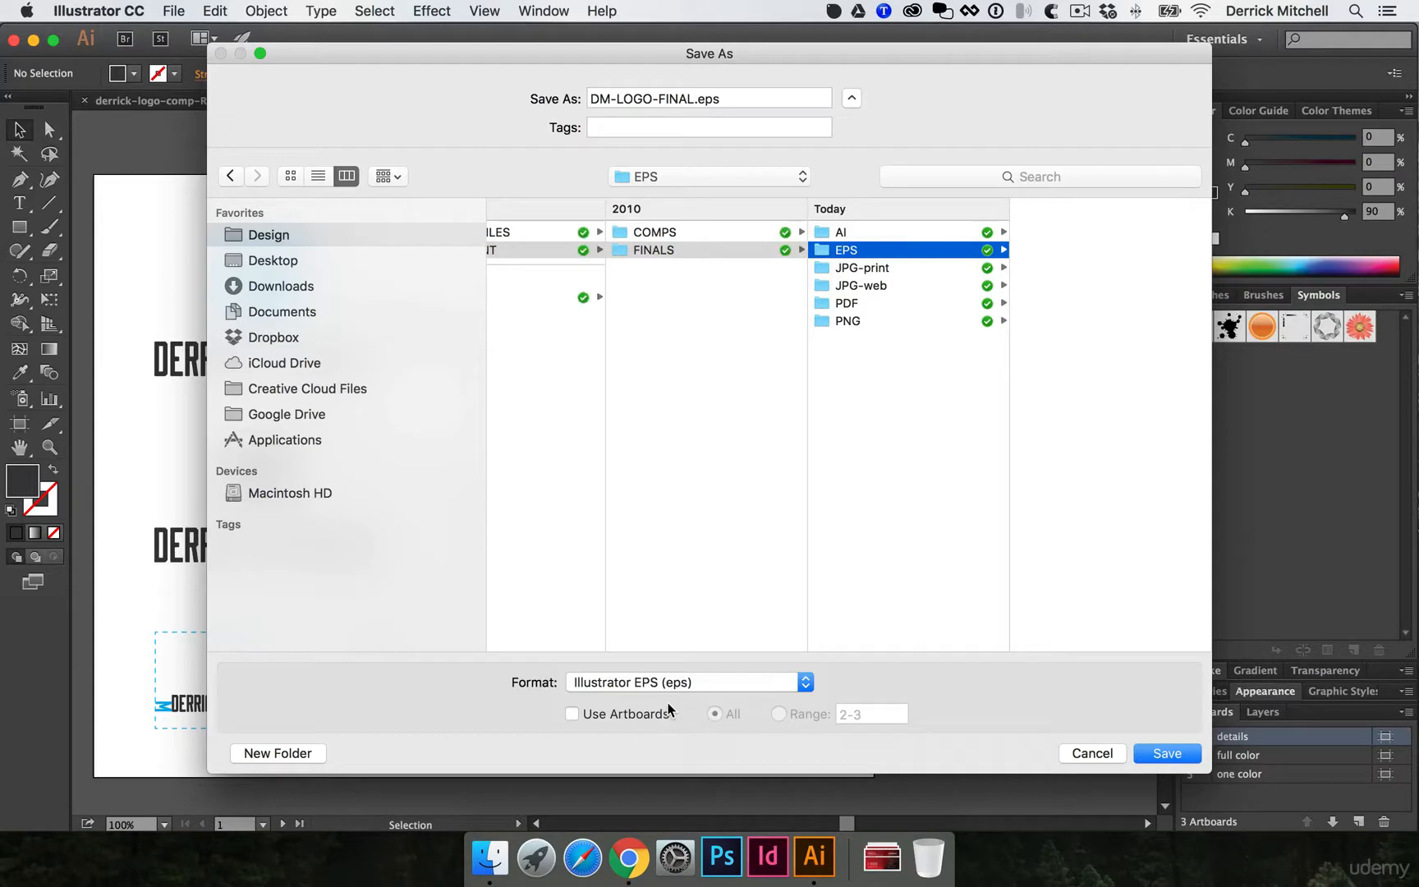
Step: Save all artboards as separate EPS files, using the Illustrator CC EPS version and the default EPS options
click(594, 715)
click(1166, 753)
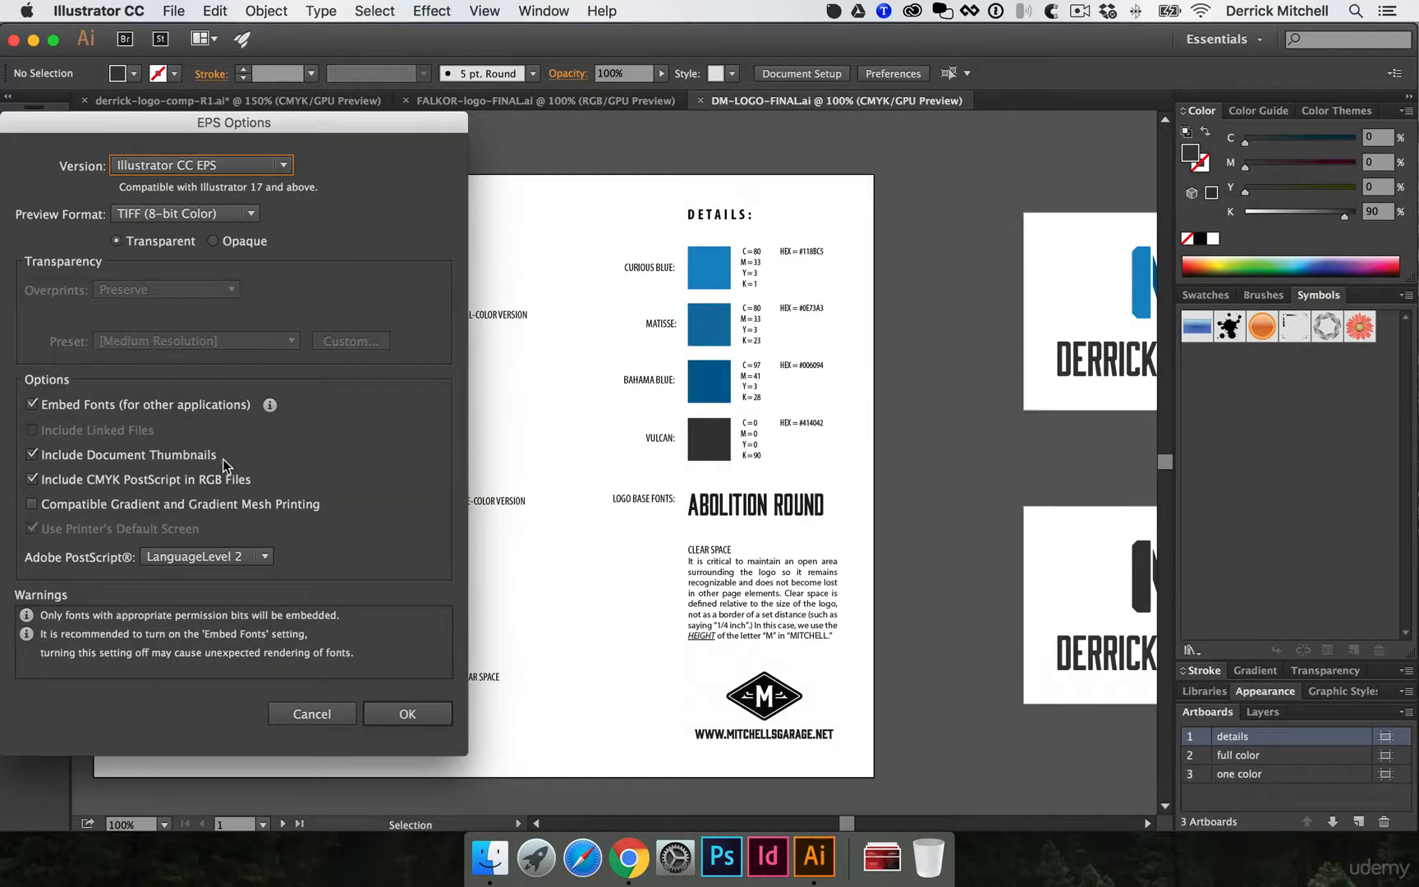
click(183, 166)
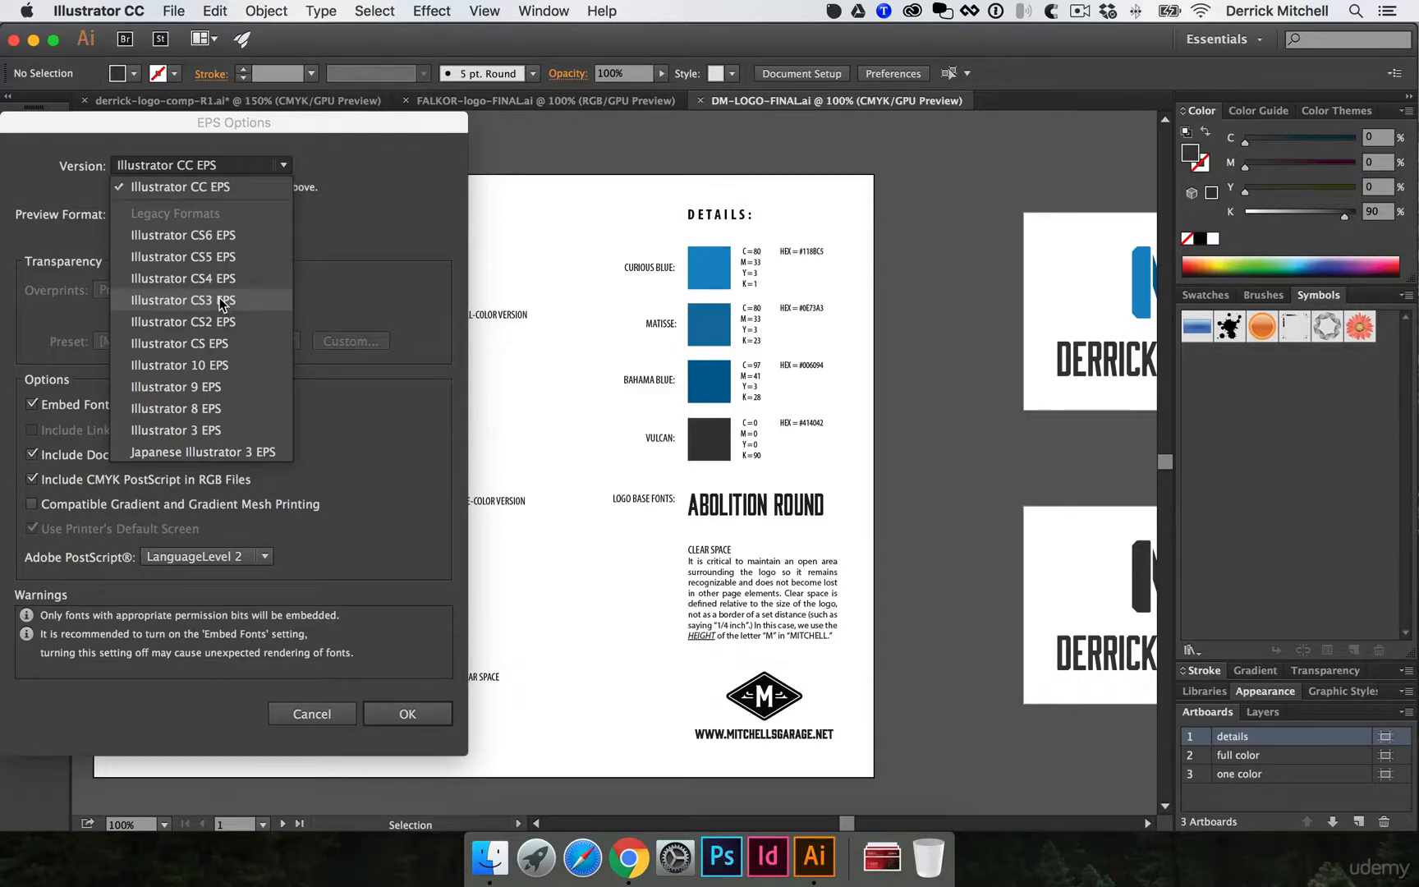
click(366, 215)
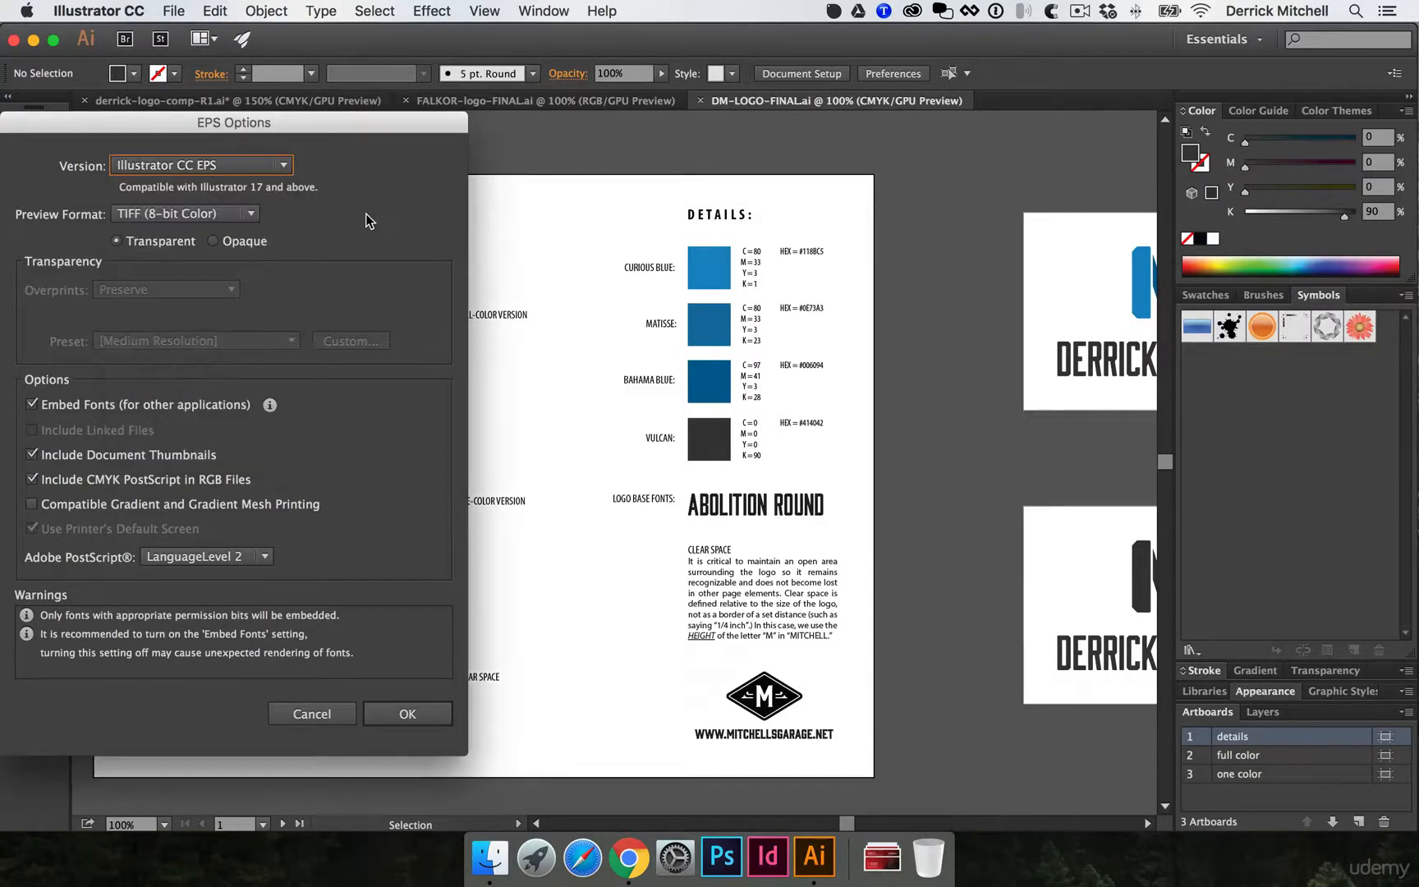
click(410, 714)
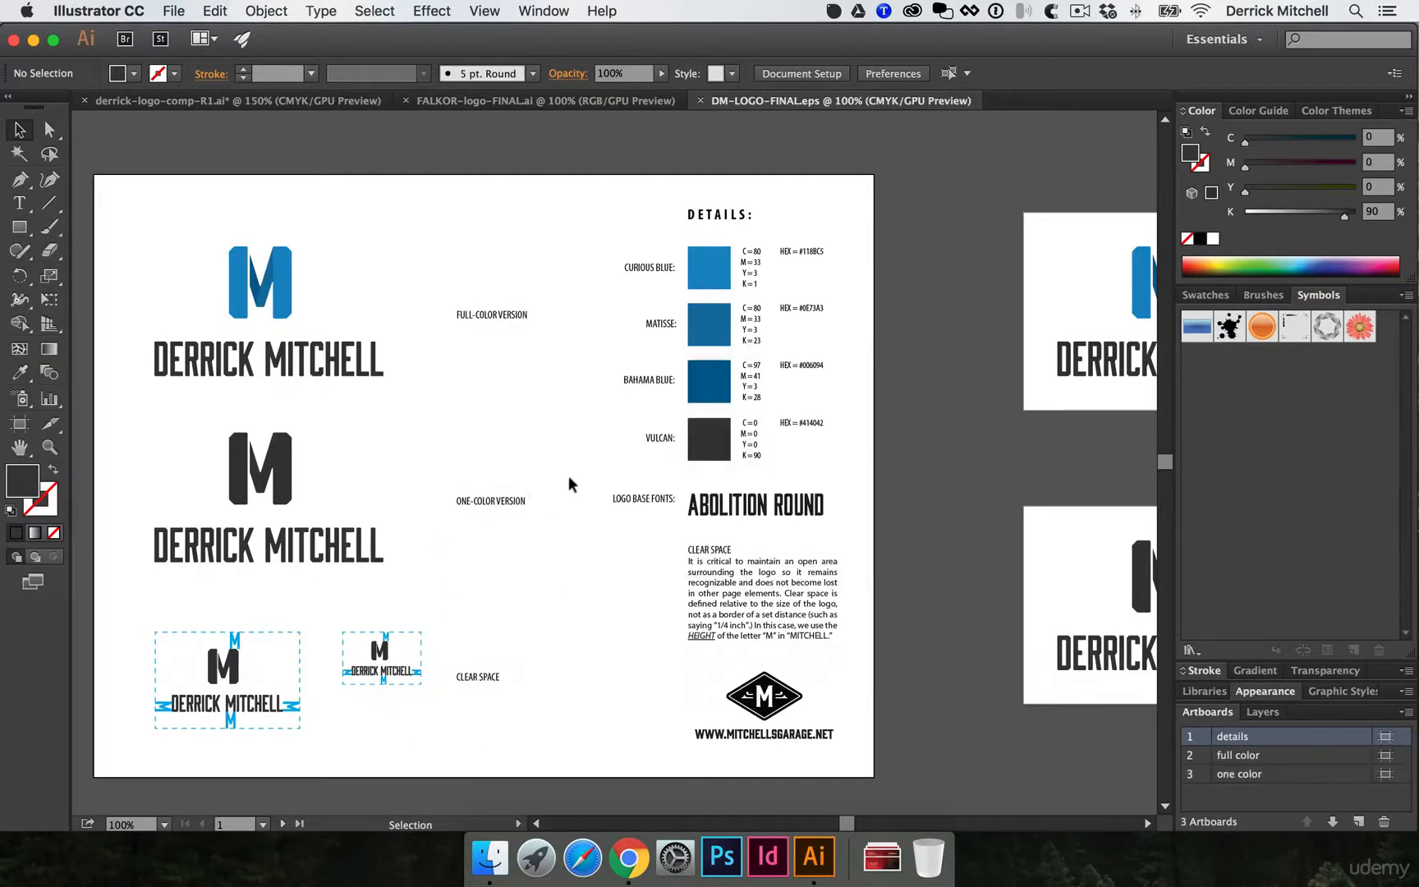
Step: Switch to Finder, open the EPS folder in FINALS and widen the file column to read the full file names
click(475, 872)
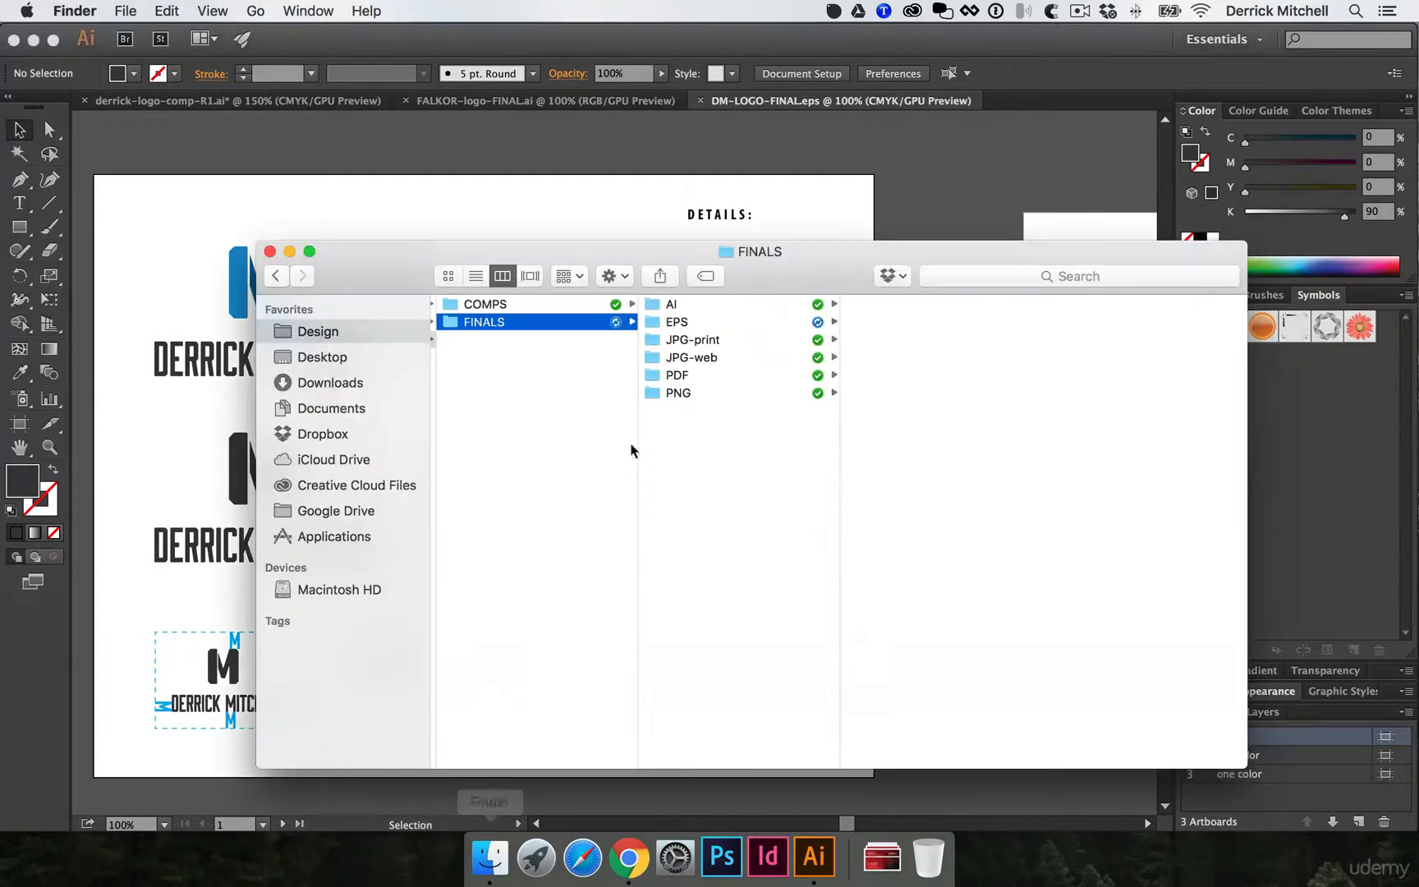
click(739, 320)
click(964, 306)
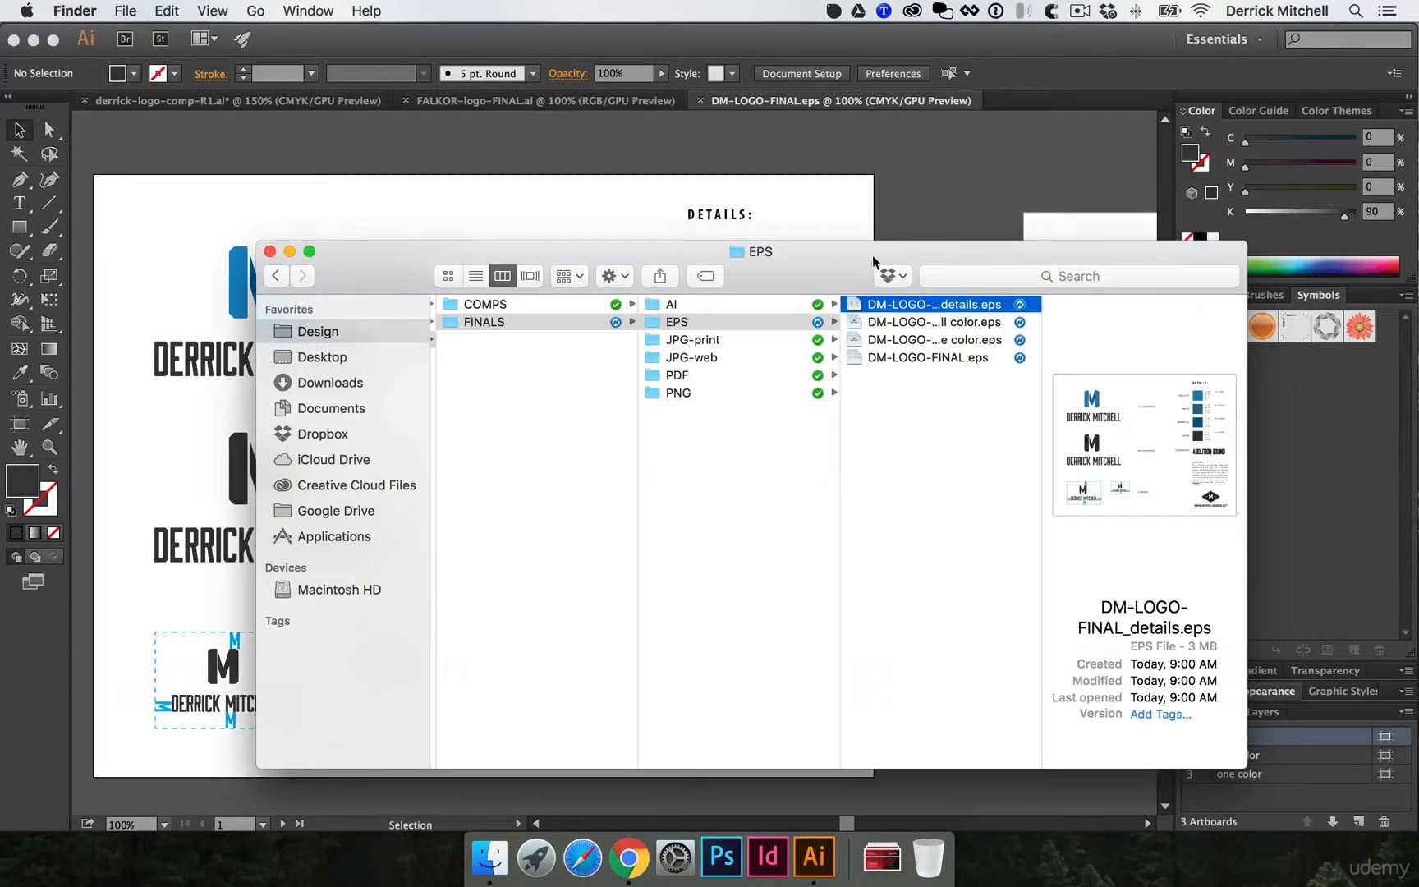
drag(813, 273, 712, 242)
drag(937, 336, 974, 336)
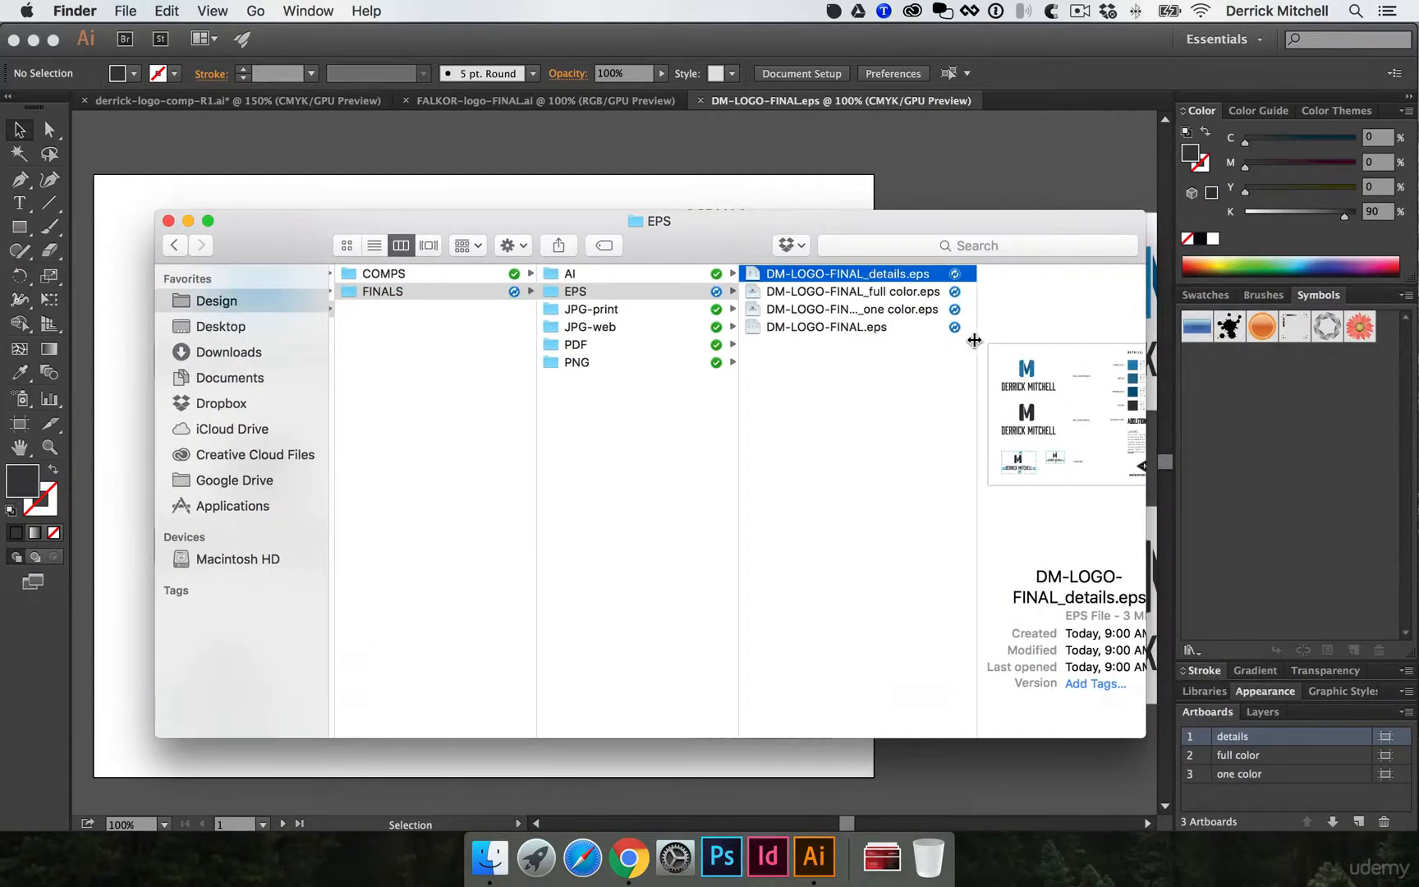
drag(743, 247, 633, 229)
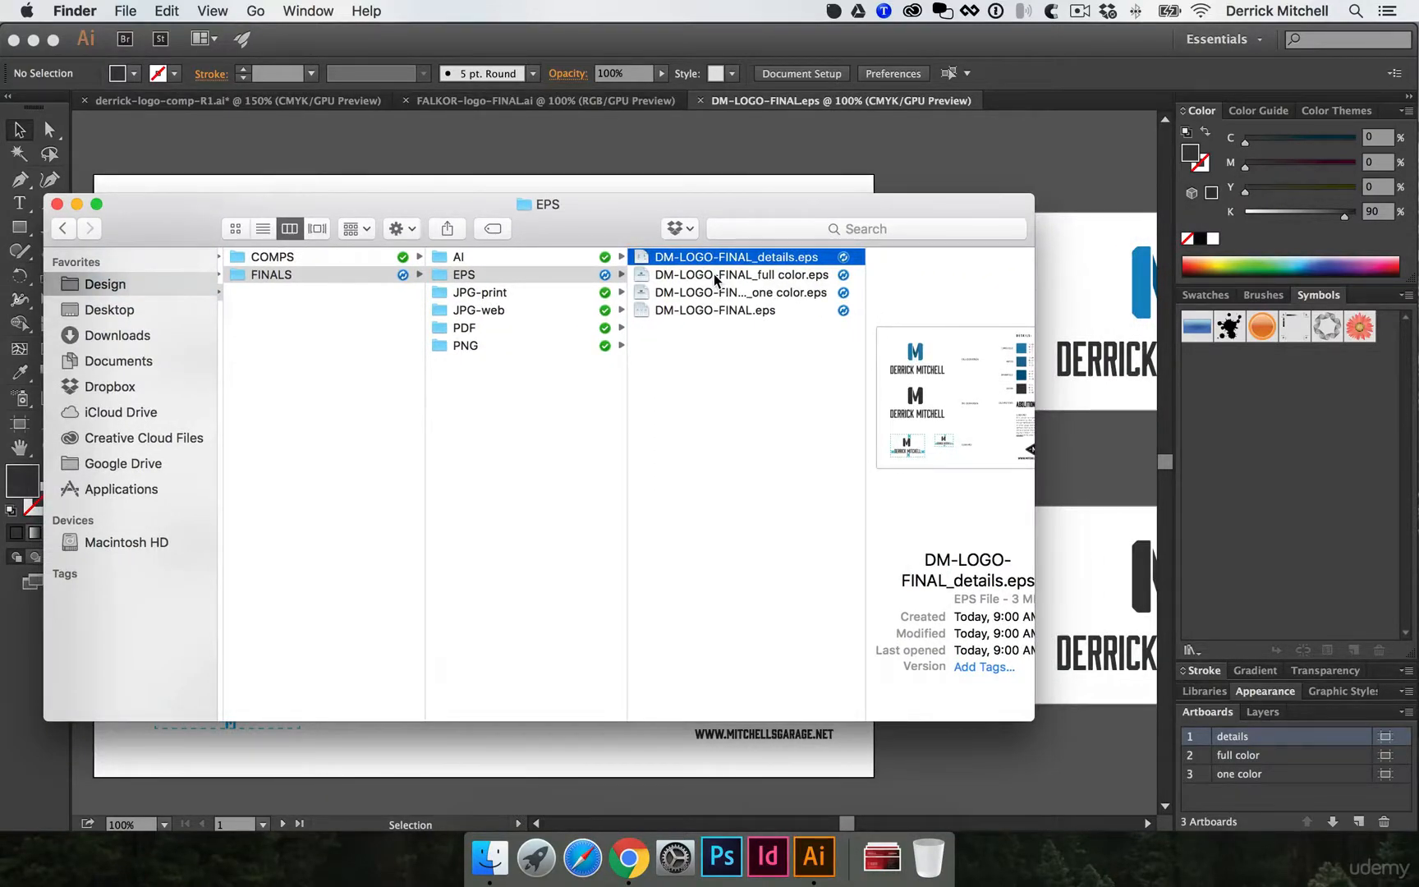
drag(625, 203, 433, 435)
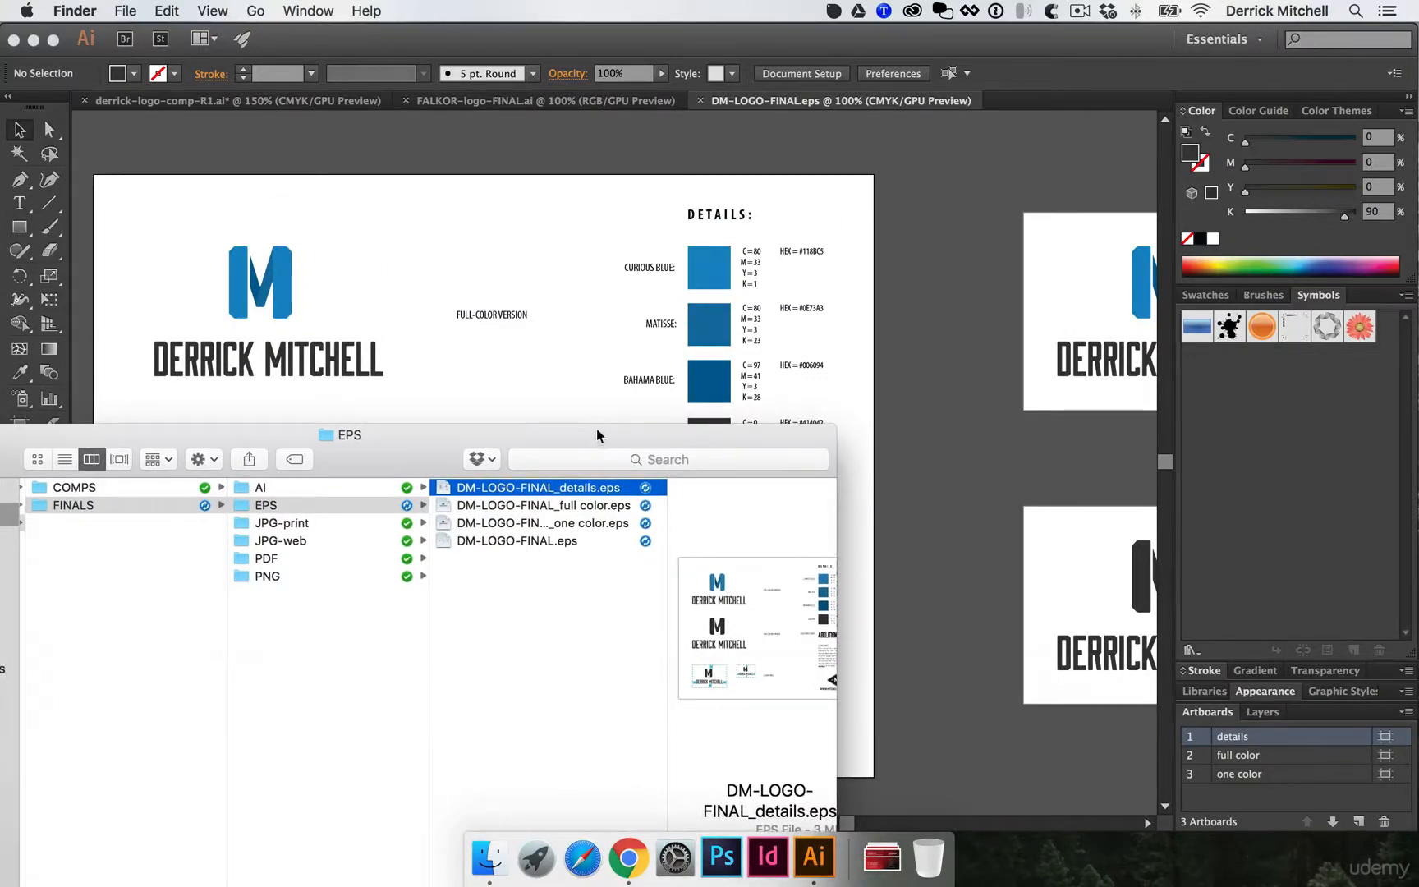
drag(596, 428, 894, 229)
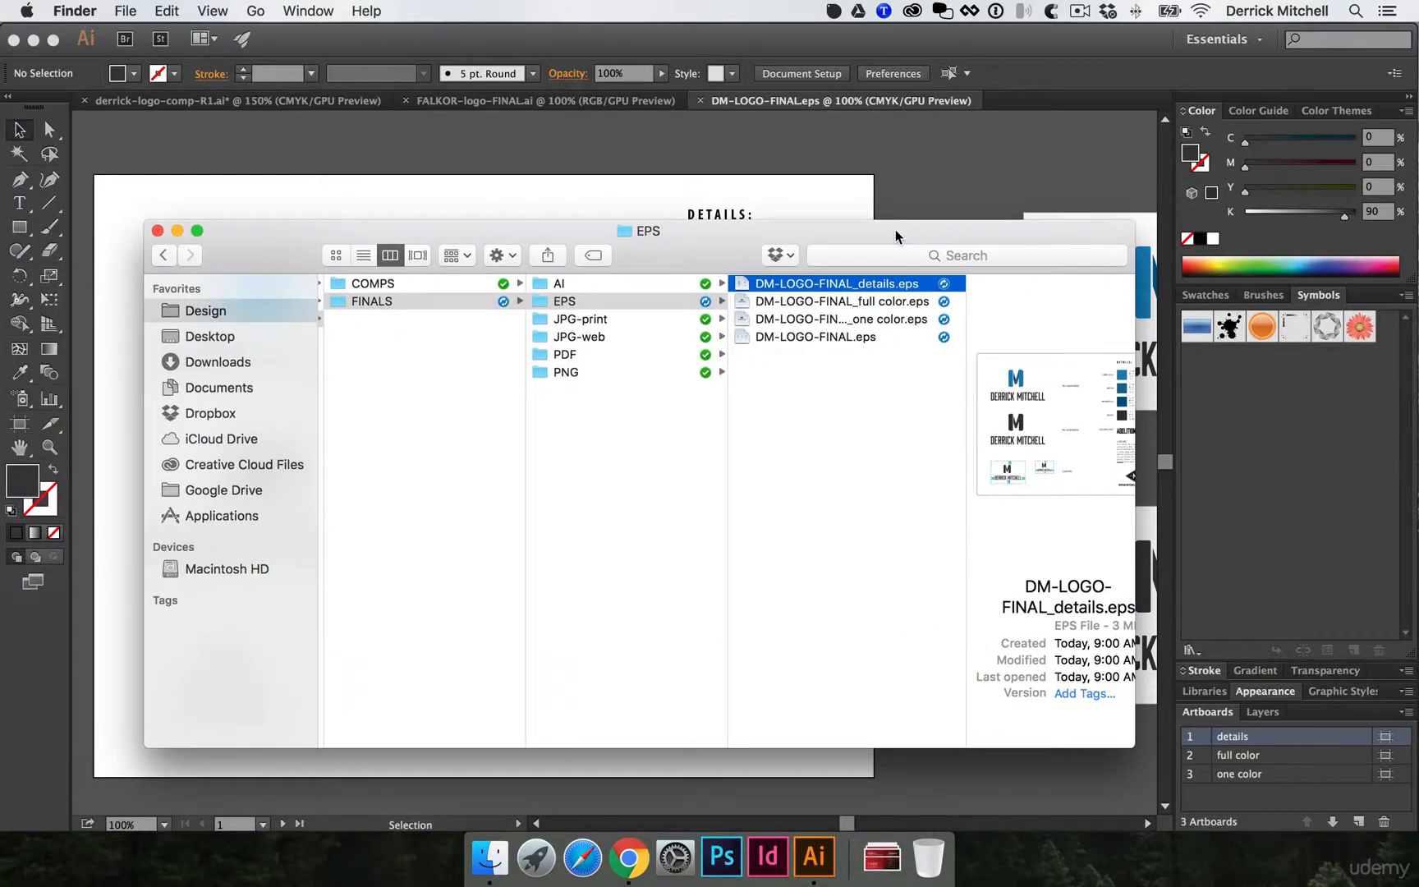
Step: Preview the details, full color and one color EPS files to check each artboard's artwork
key(space)
key(Down)
key(Down)
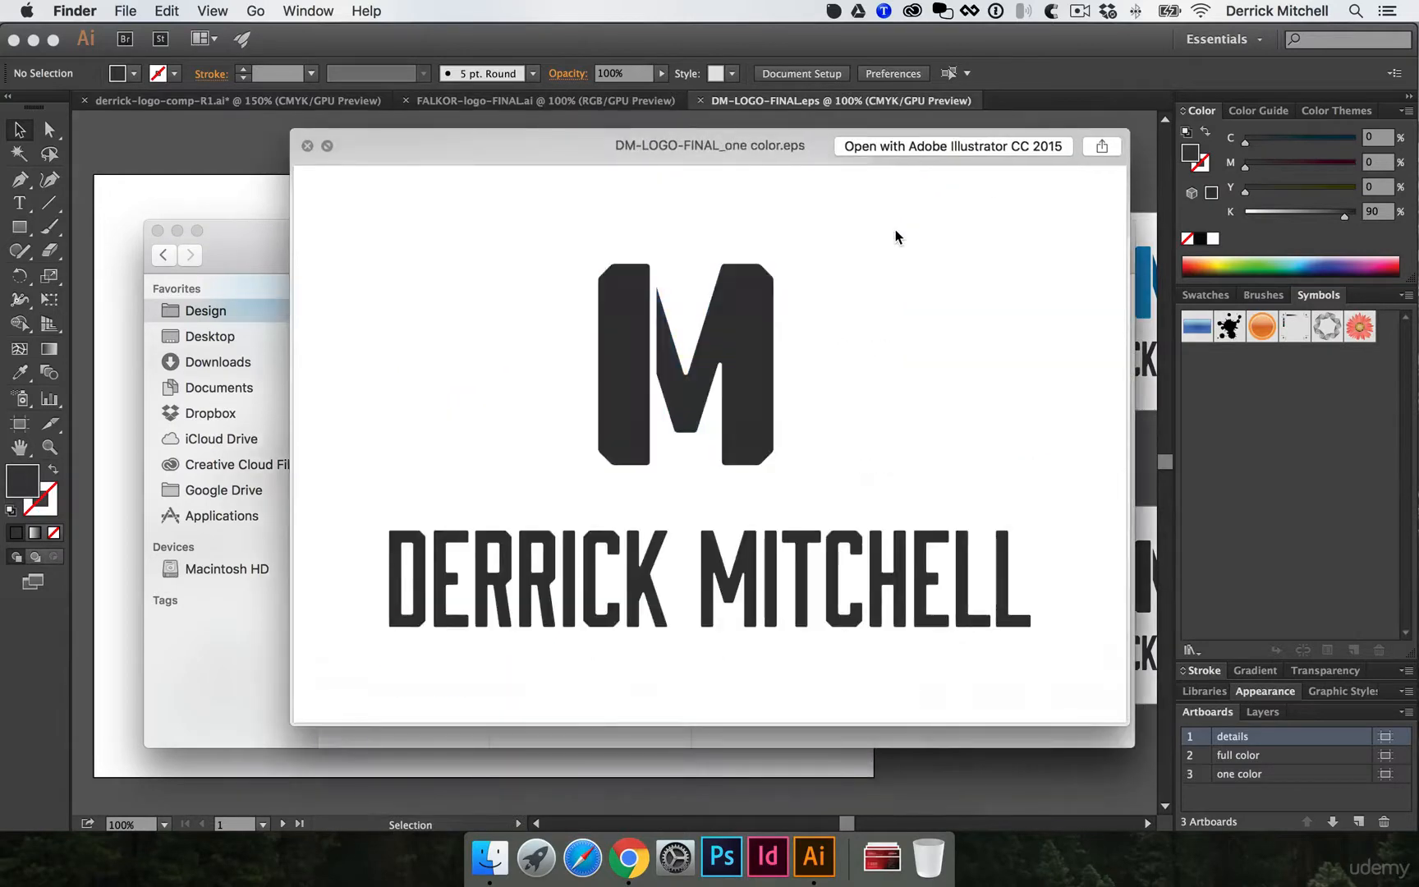
key(Up)
key(Up)
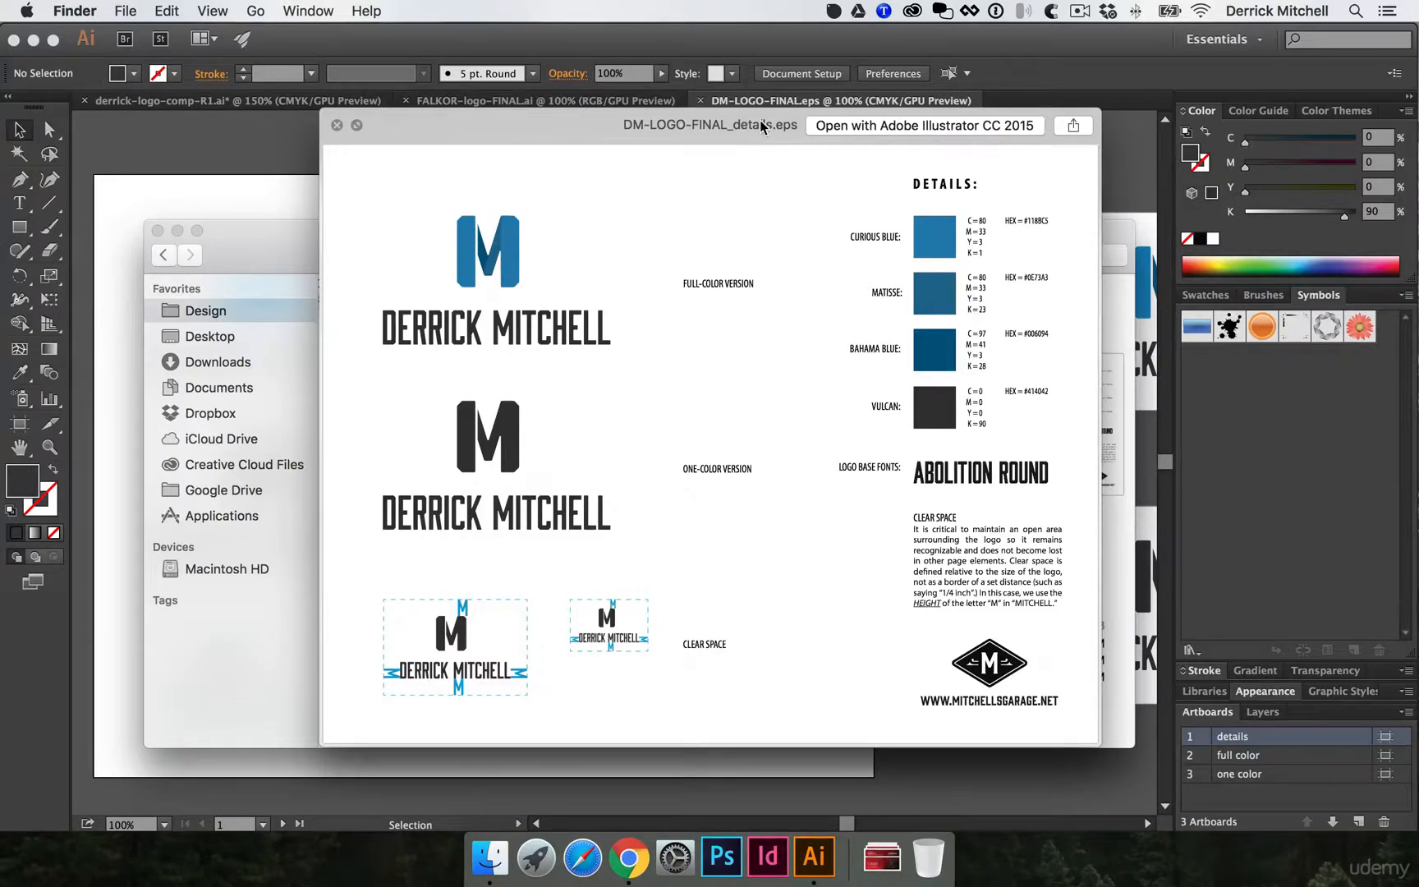
key(Down)
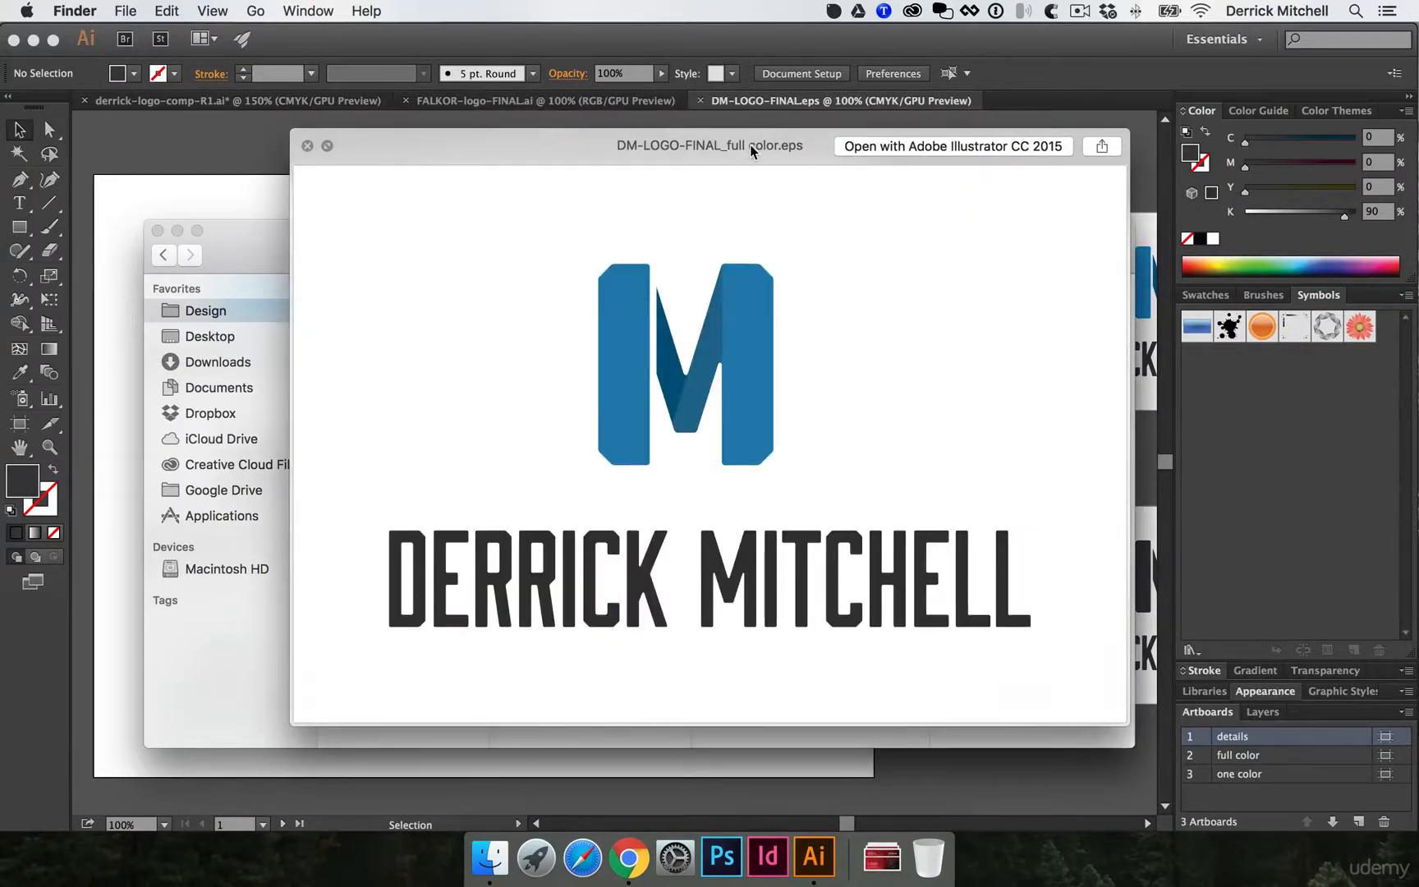
key(Down)
Step: Preview the combined DM-LOGO-FINAL.eps file and move it to the trash
key(Down)
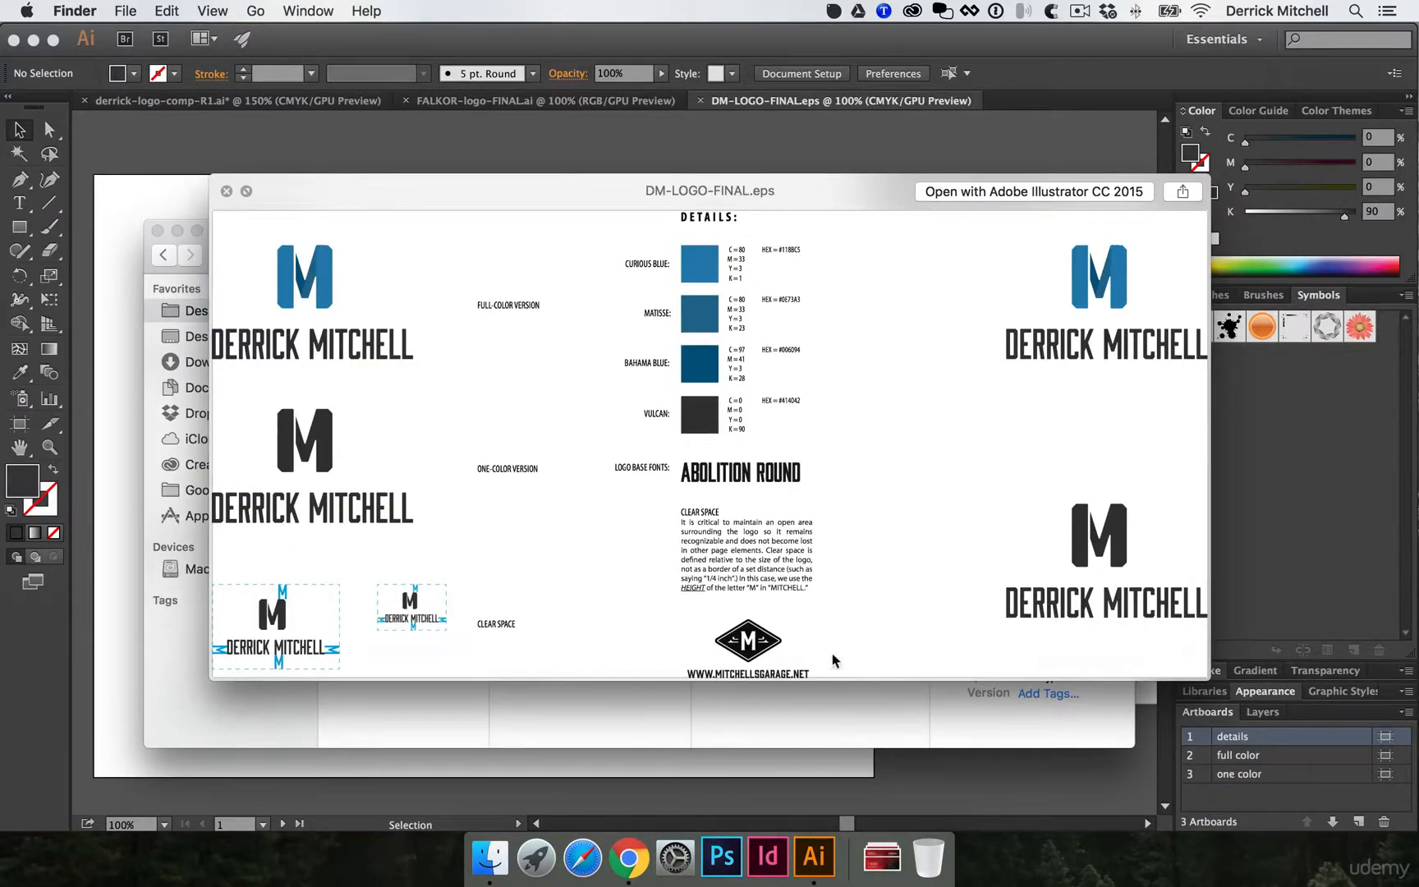
key(space)
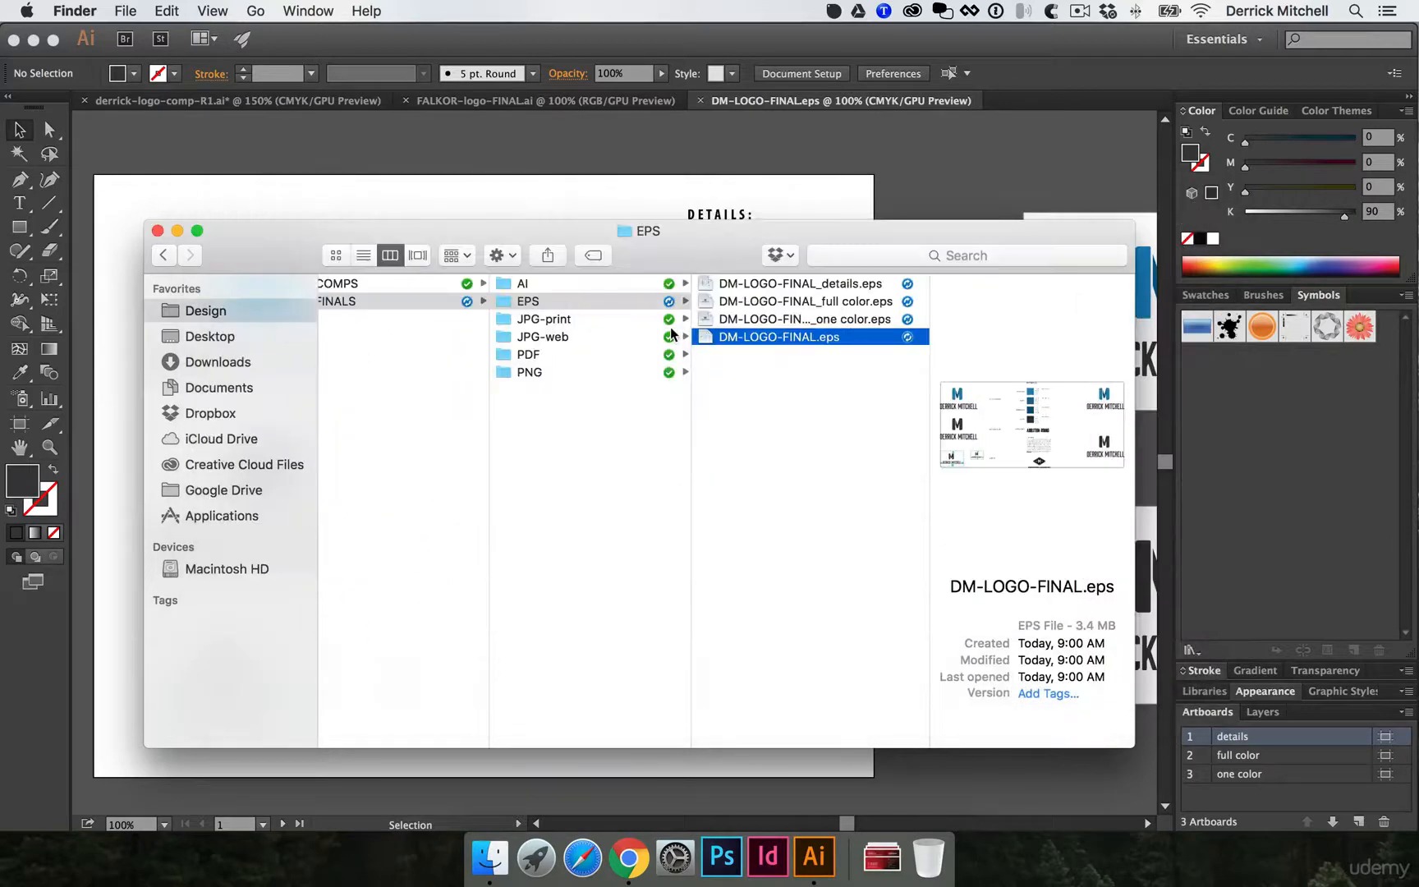
key(super+BackSpace)
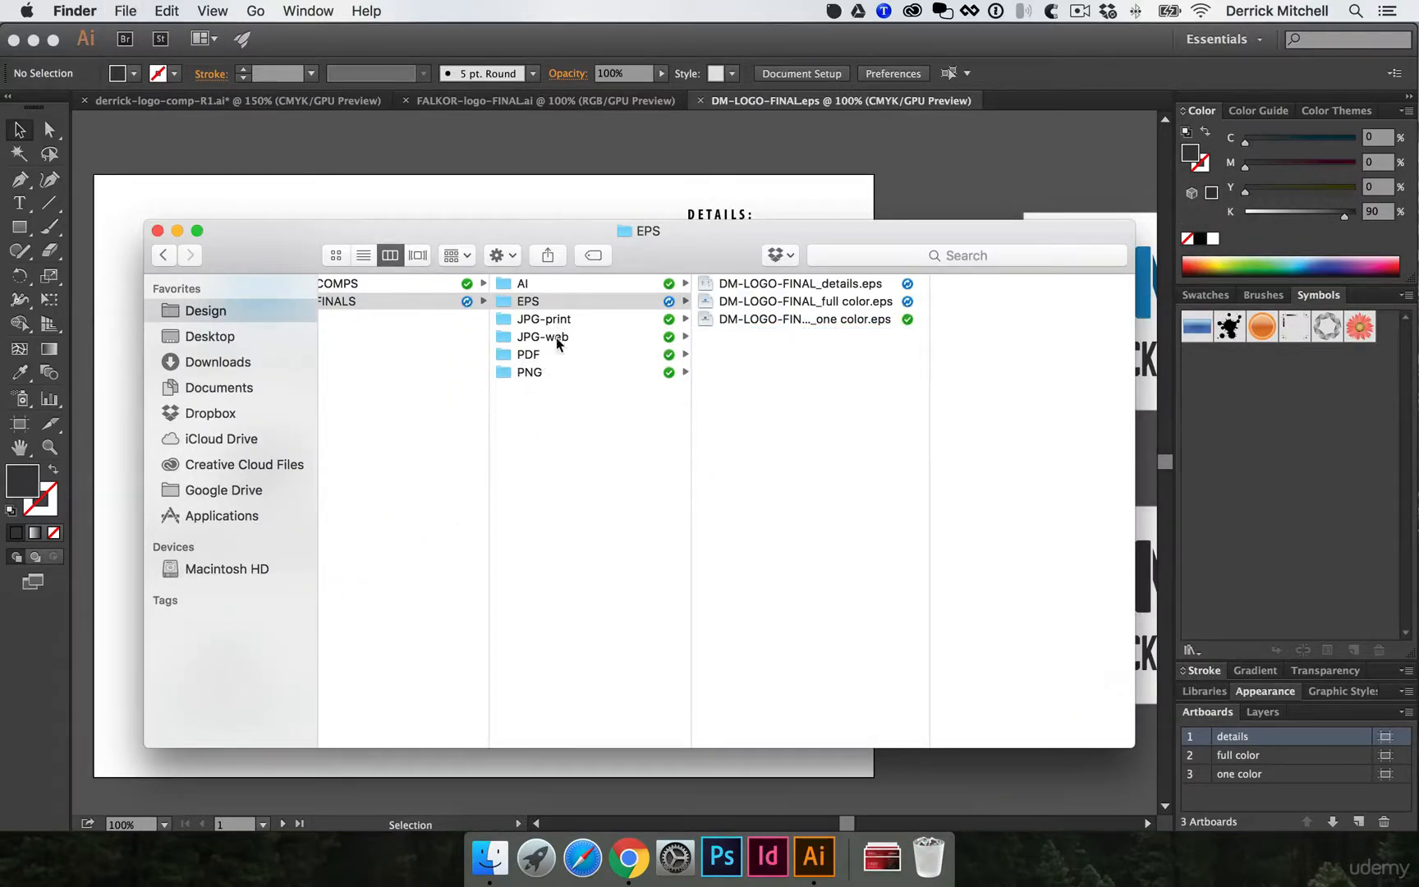
Step: Return to Illustrator and start saving another copy of the logo document in the Adobe PDF format
click(458, 194)
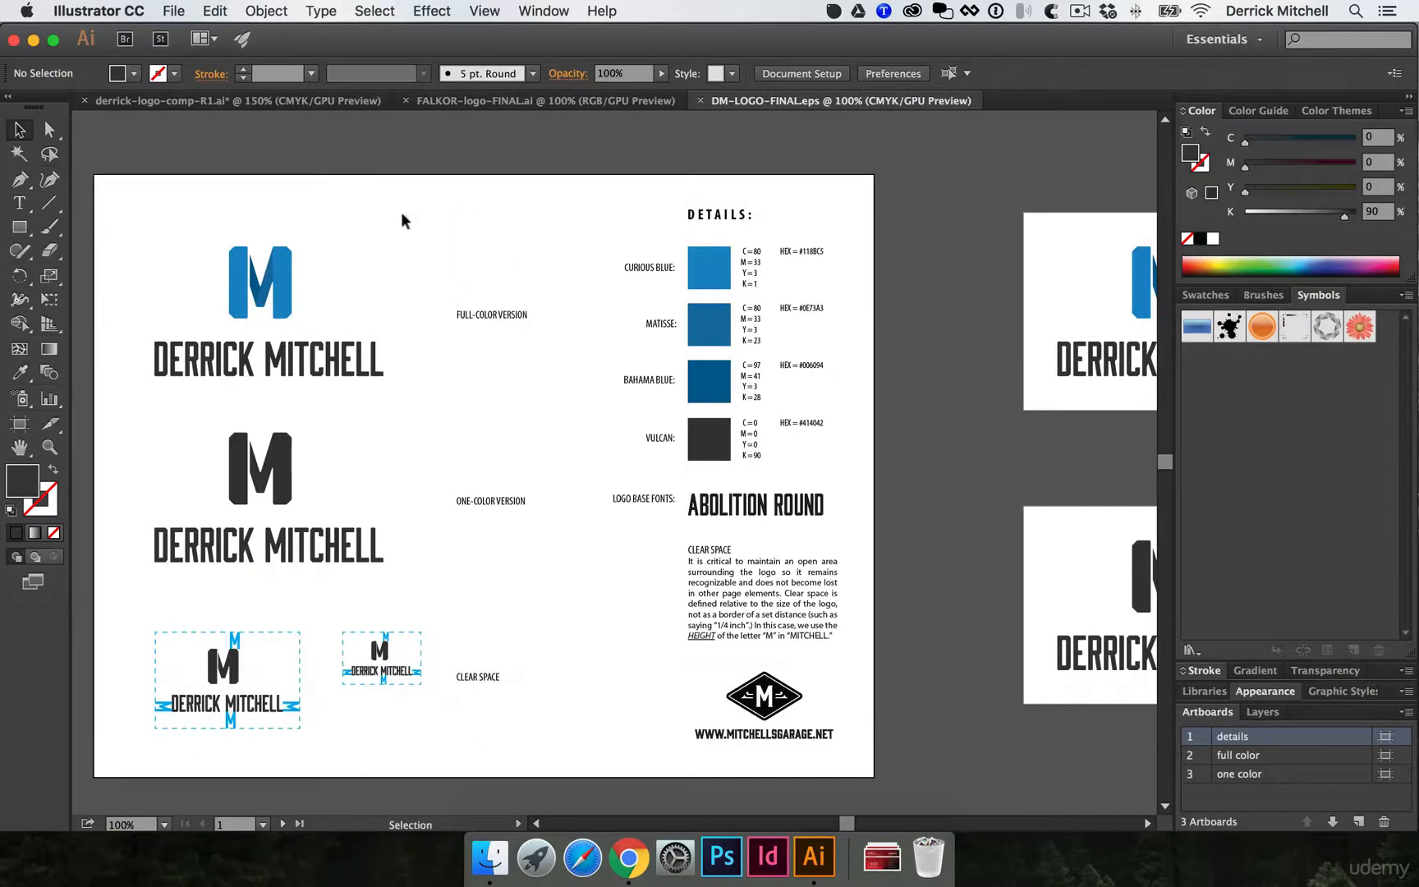
click(172, 9)
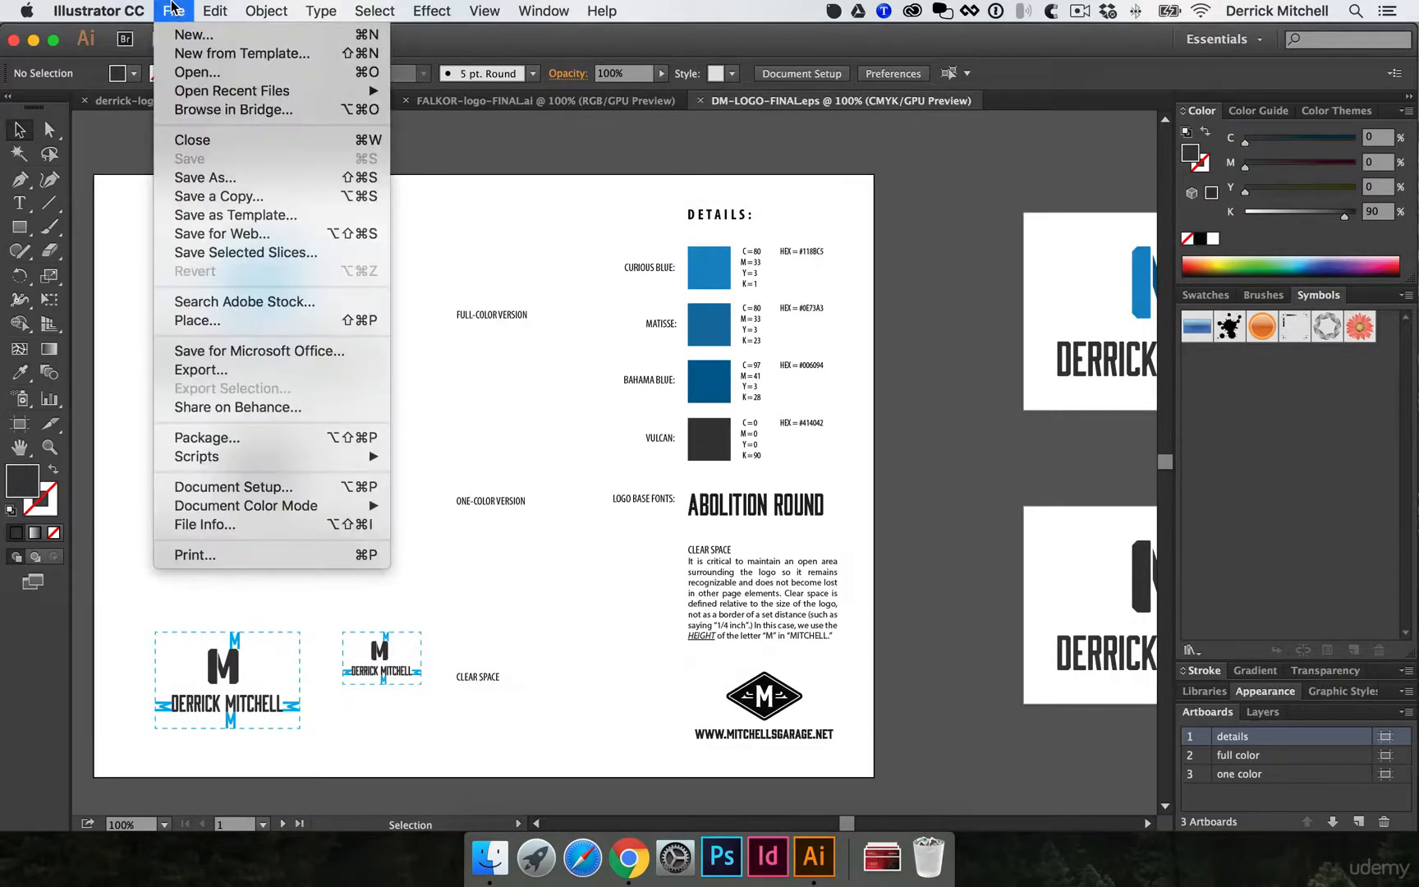
click(209, 179)
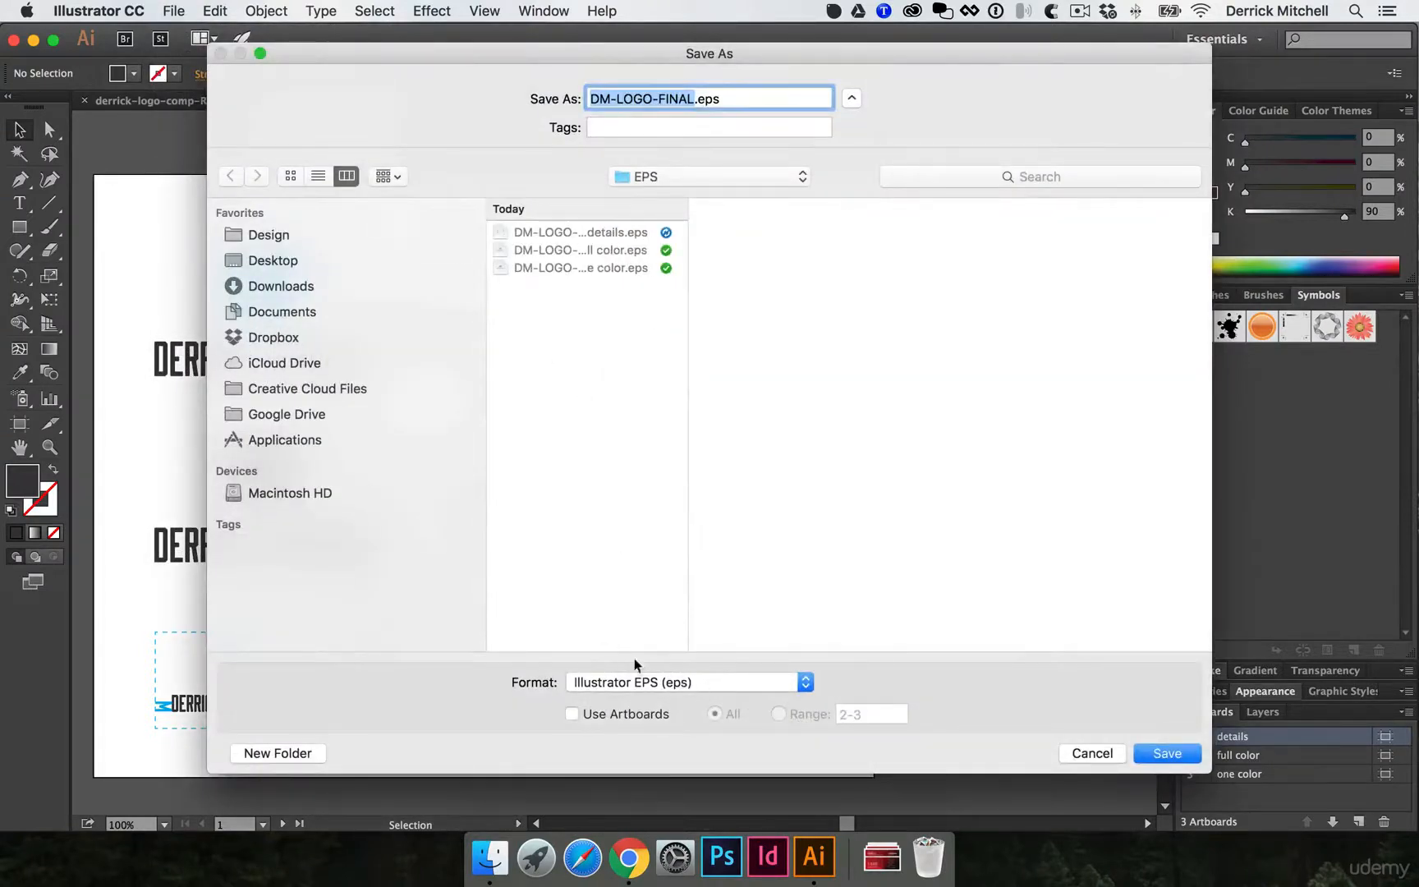
click(688, 681)
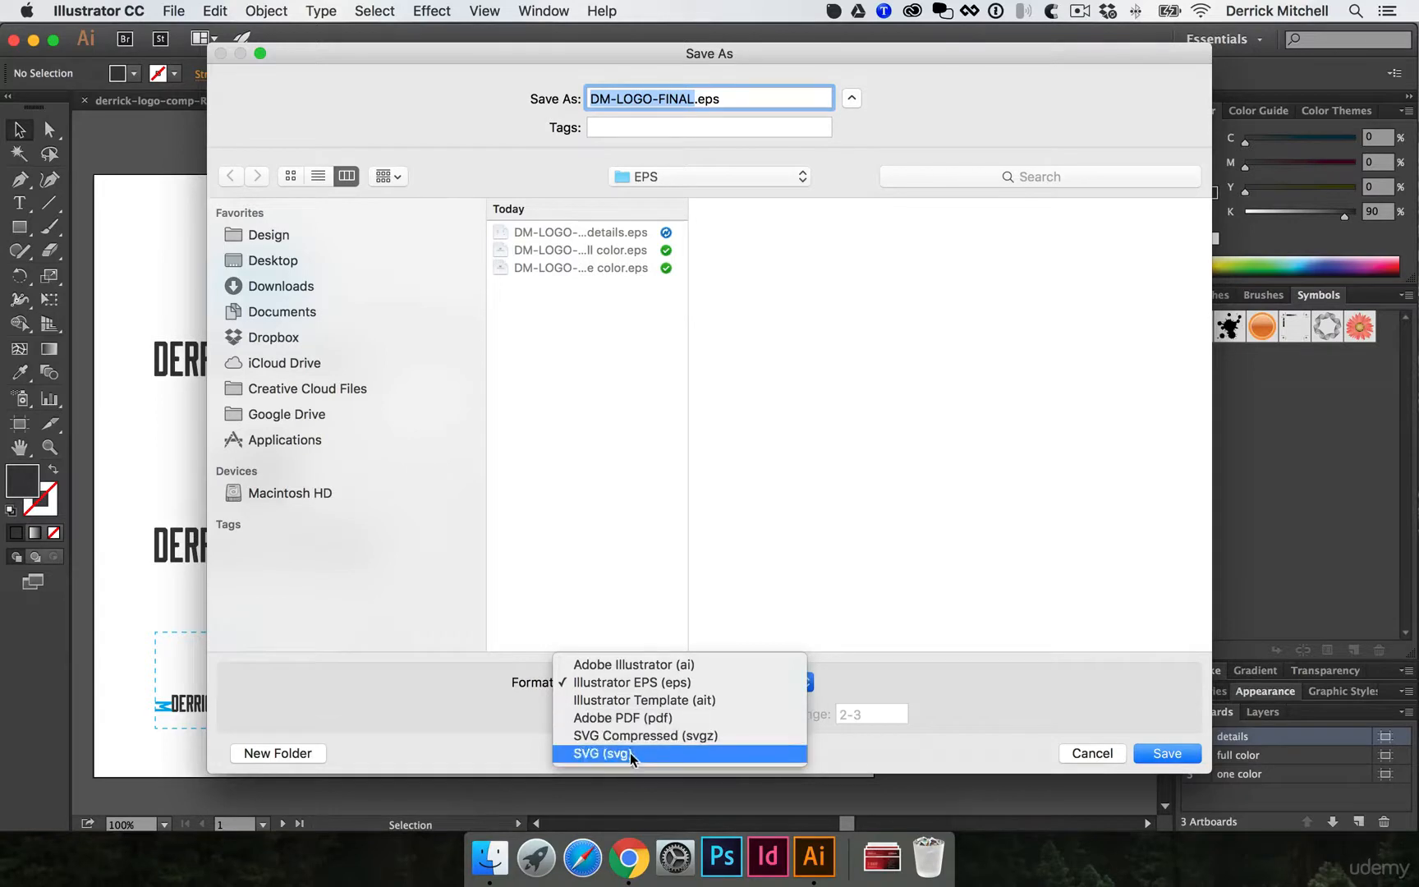
click(645, 717)
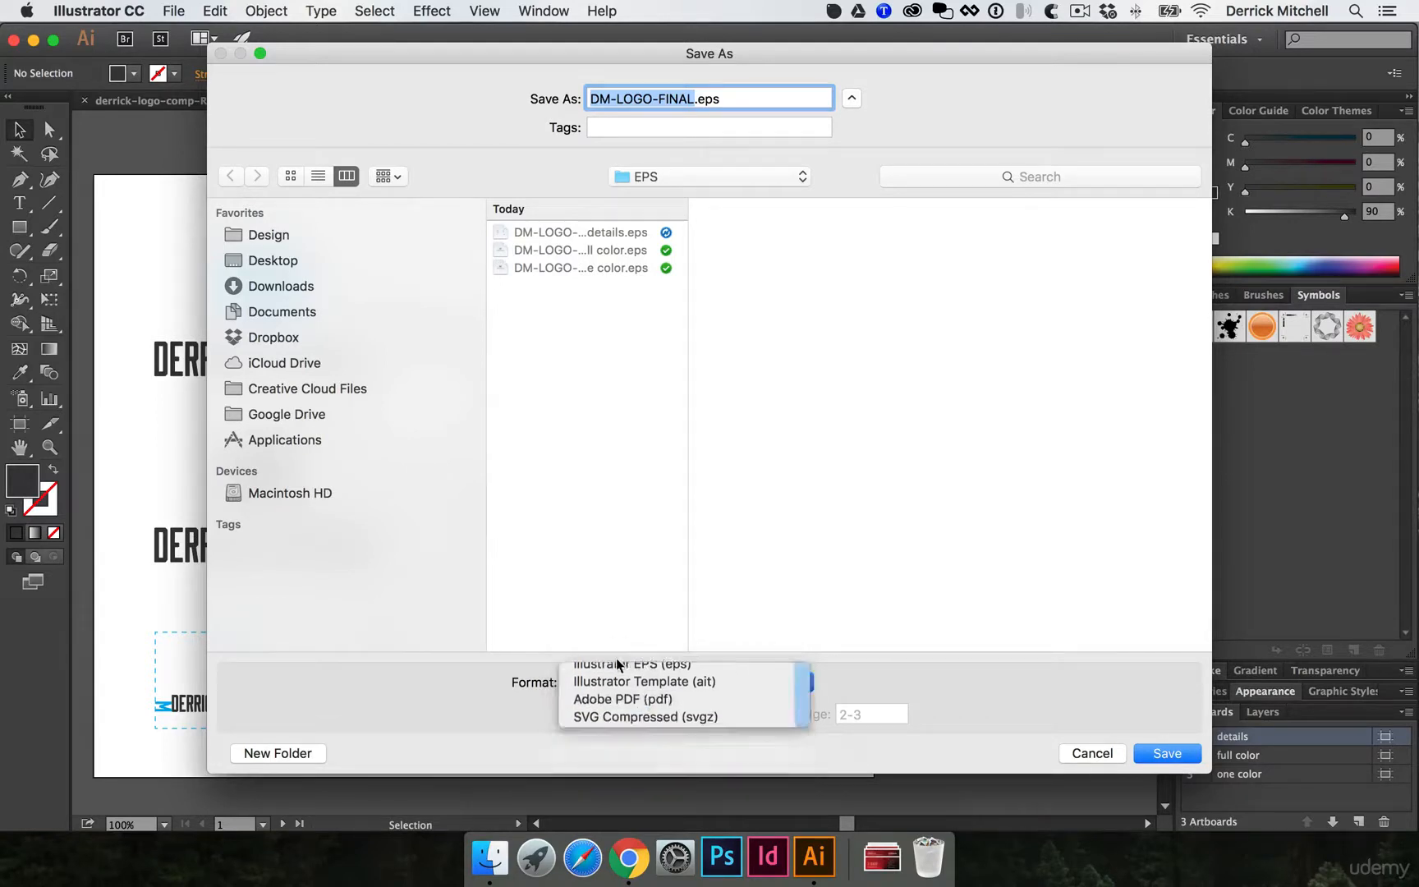
Step: Save DM-LOGO-FINAL.pdf with all artboards into the FINALS > PDF folder using the Illustrator Default preset
click(695, 182)
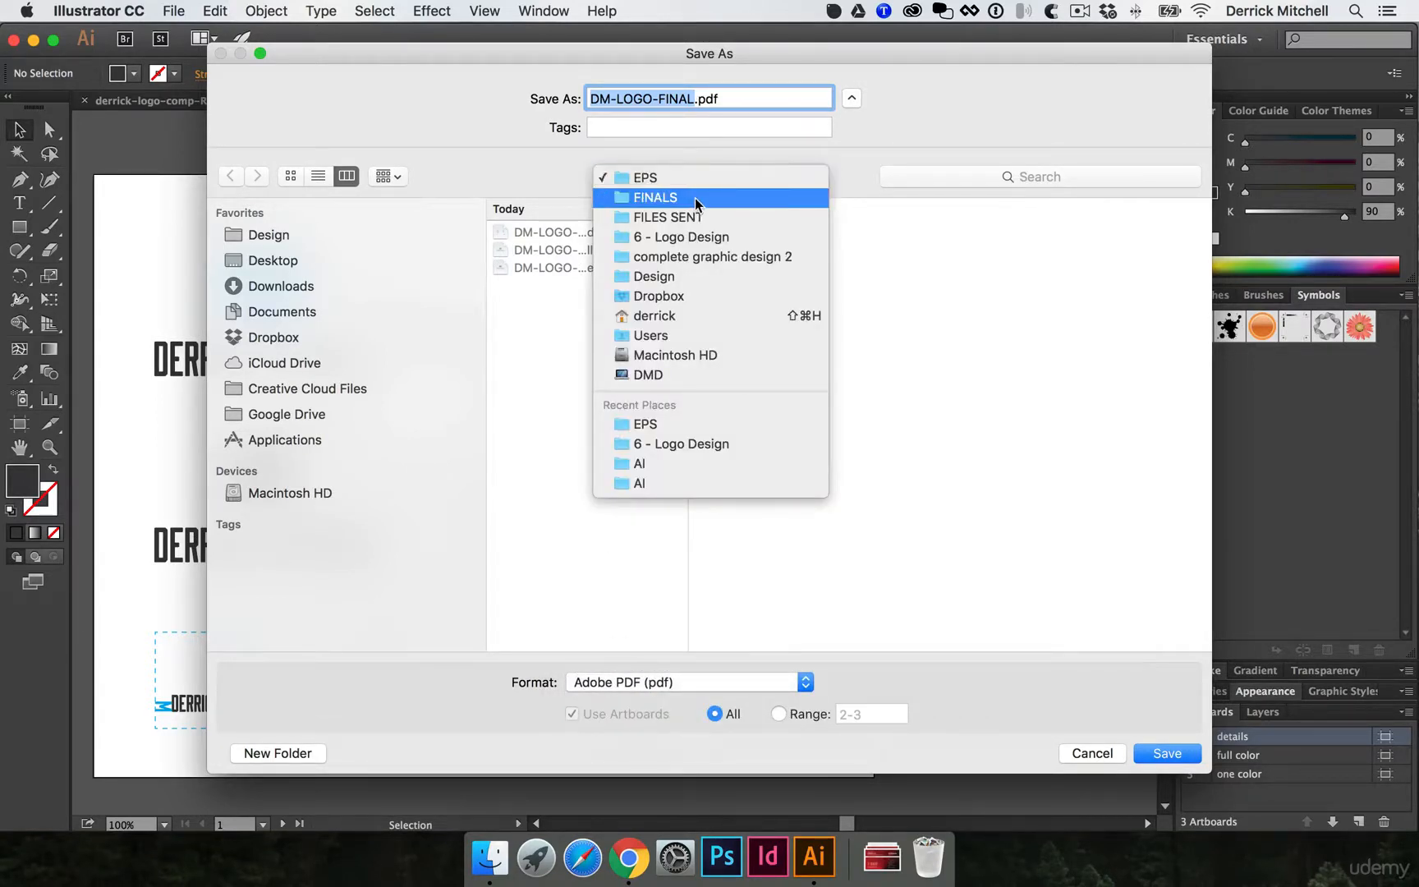
click(694, 199)
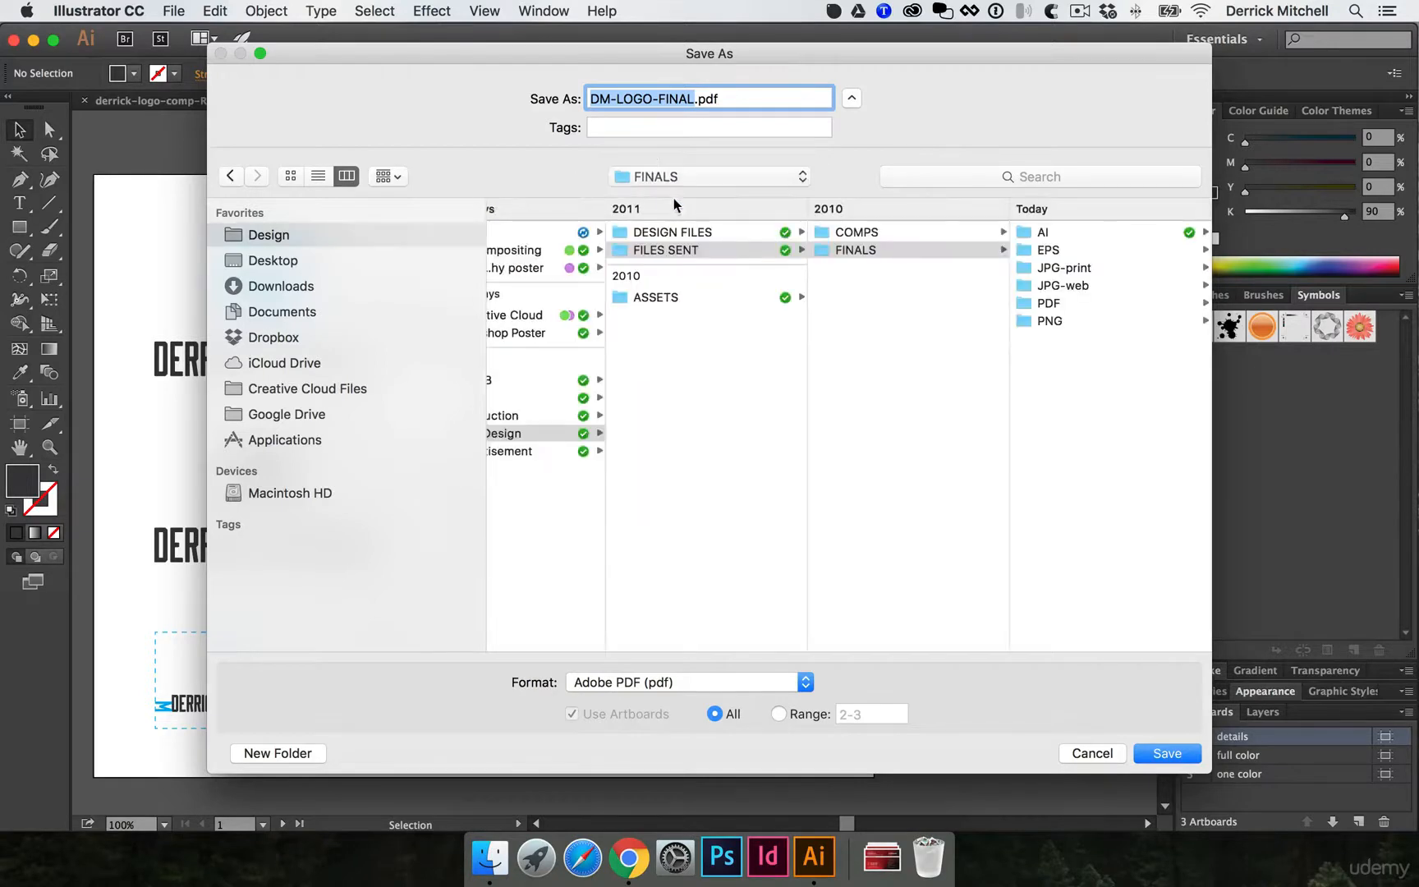
click(1059, 267)
click(880, 305)
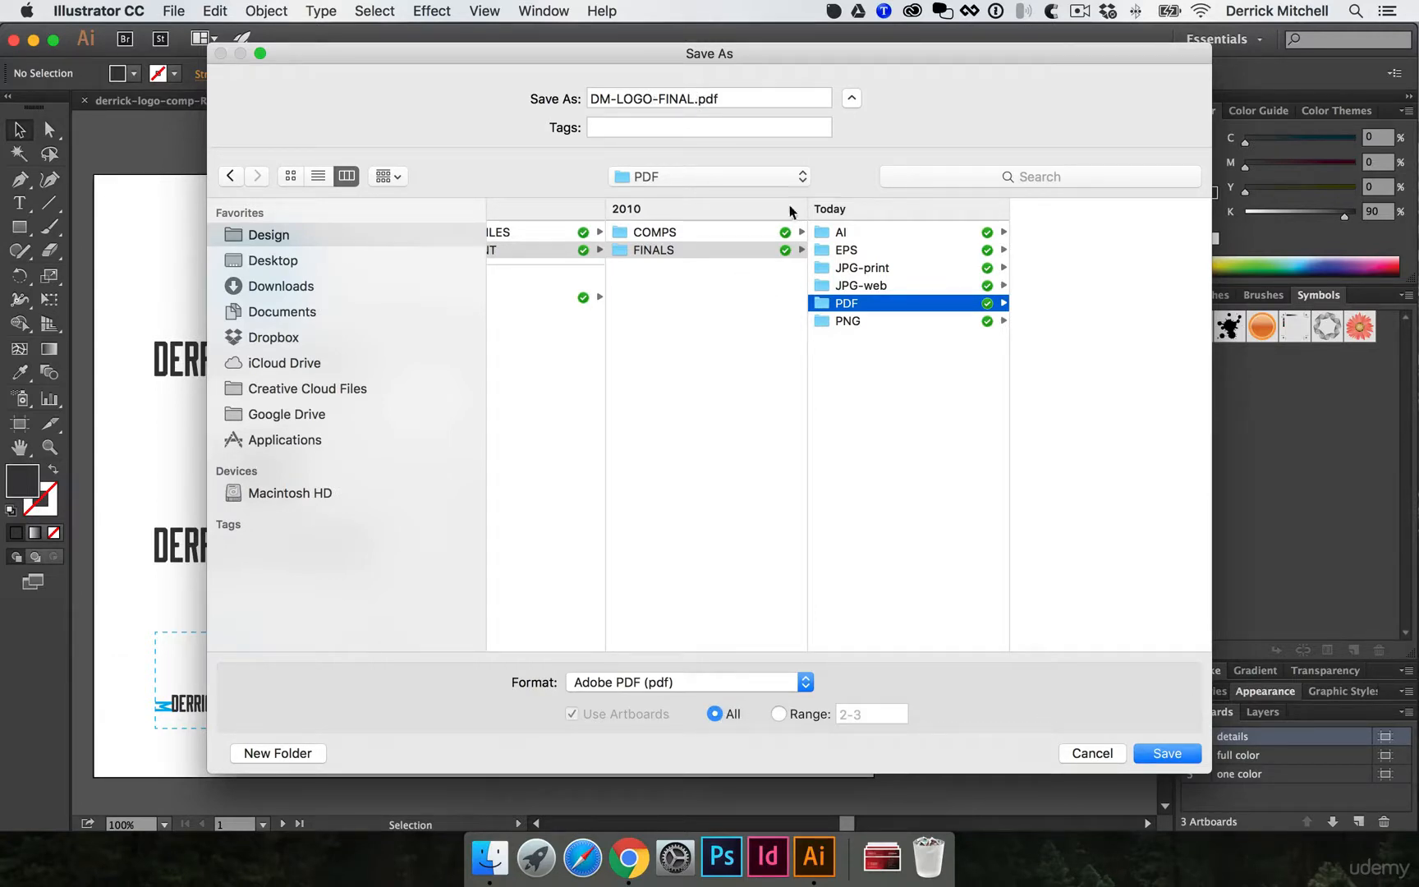
click(1167, 754)
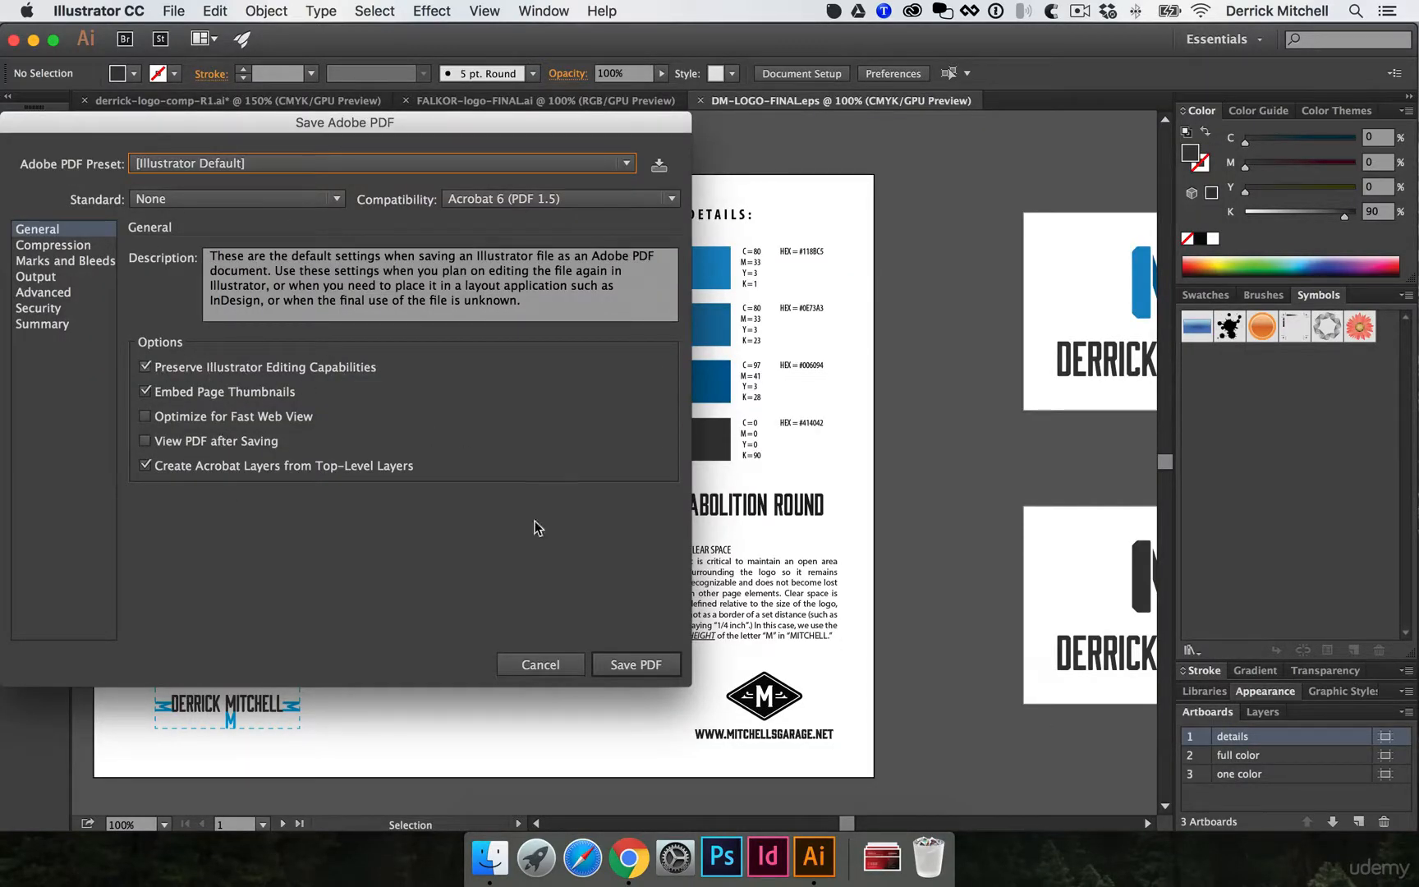
click(637, 665)
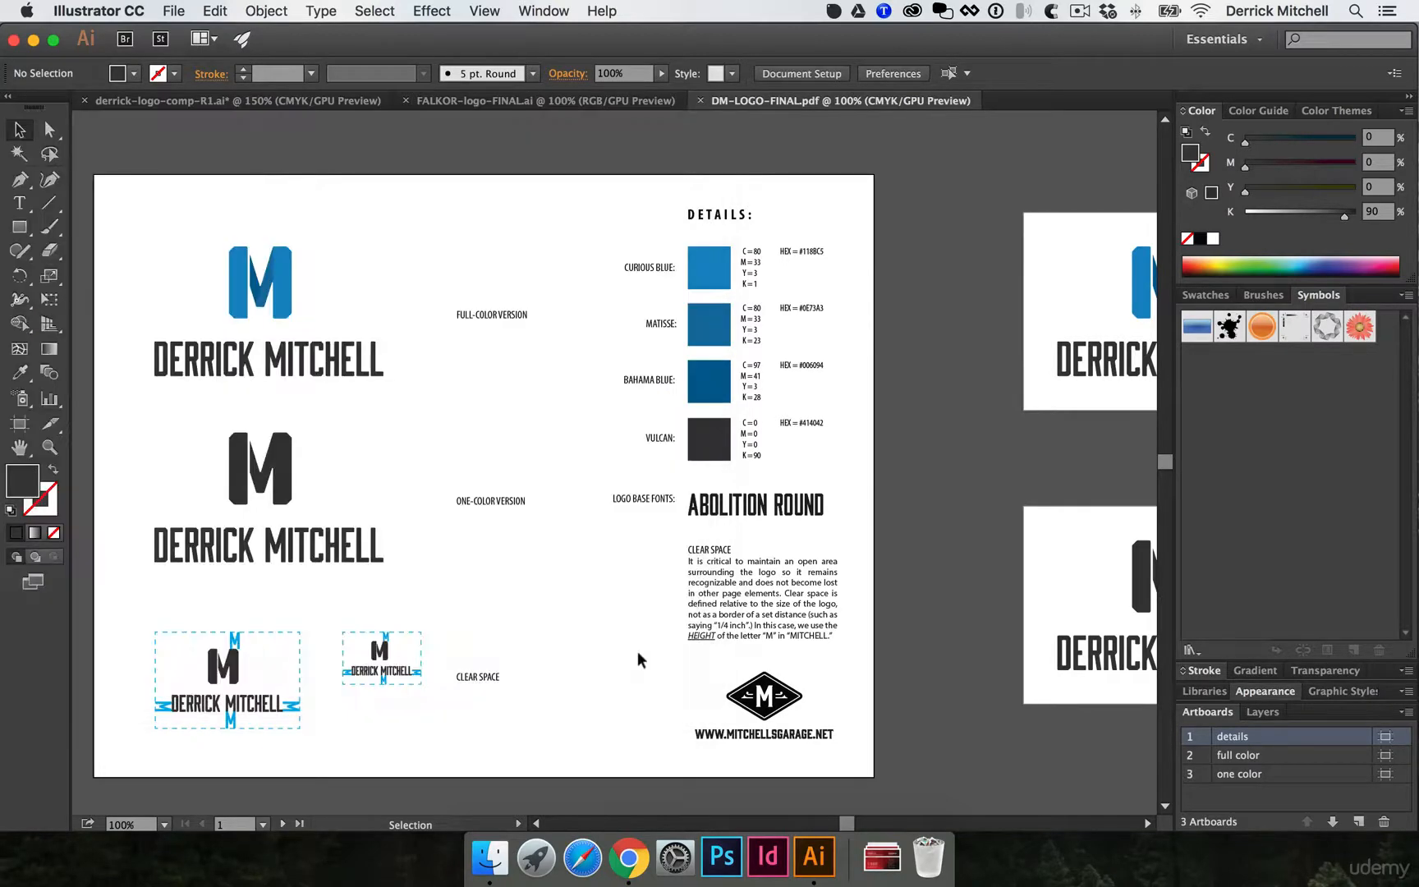
Step: Switch to Finder, open the PDF folder and select DM-LOGO-FINAL.pdf to inspect it
click(504, 873)
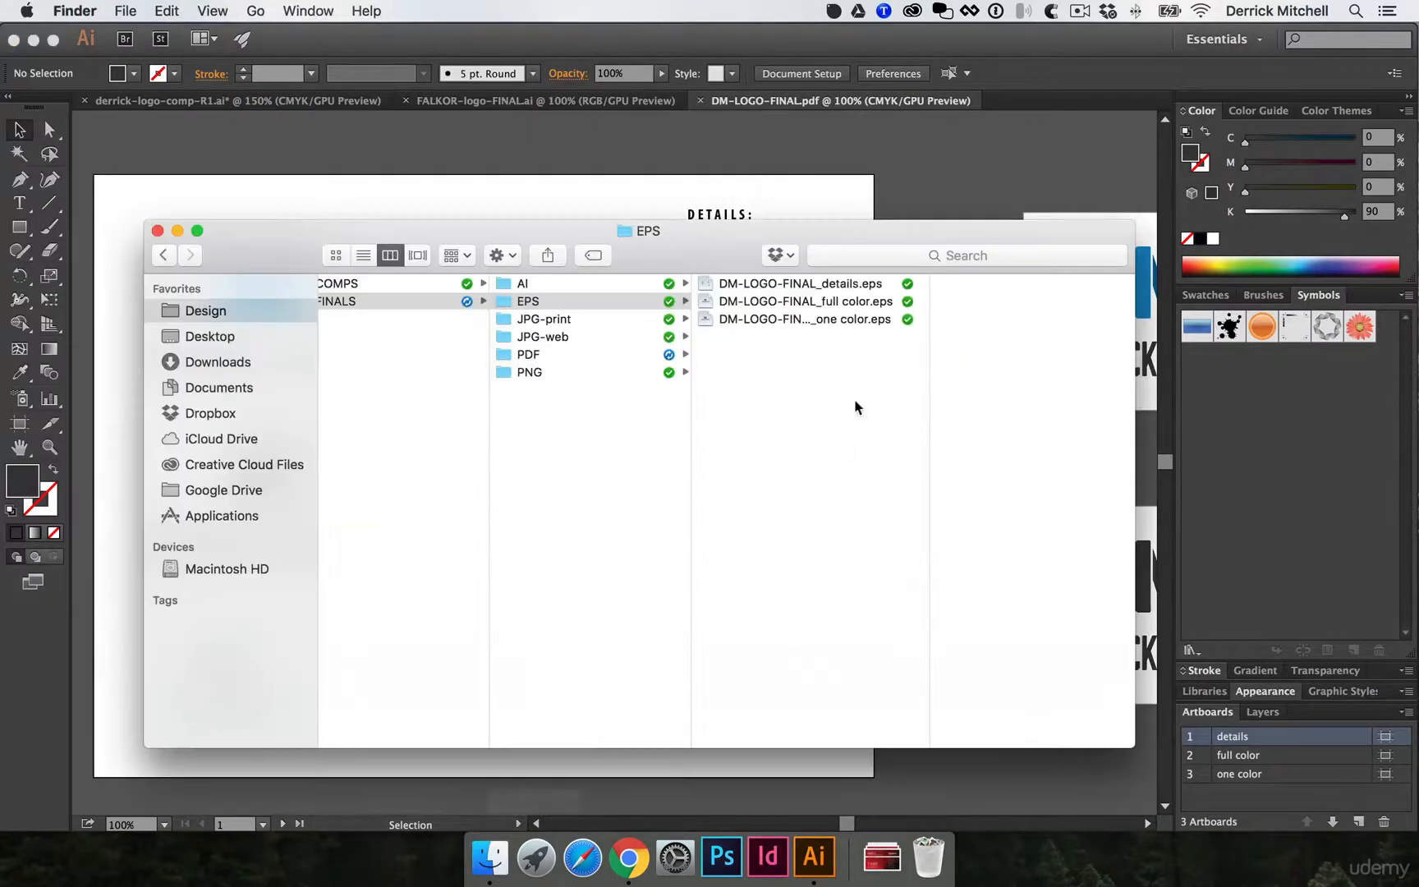
click(613, 353)
click(788, 283)
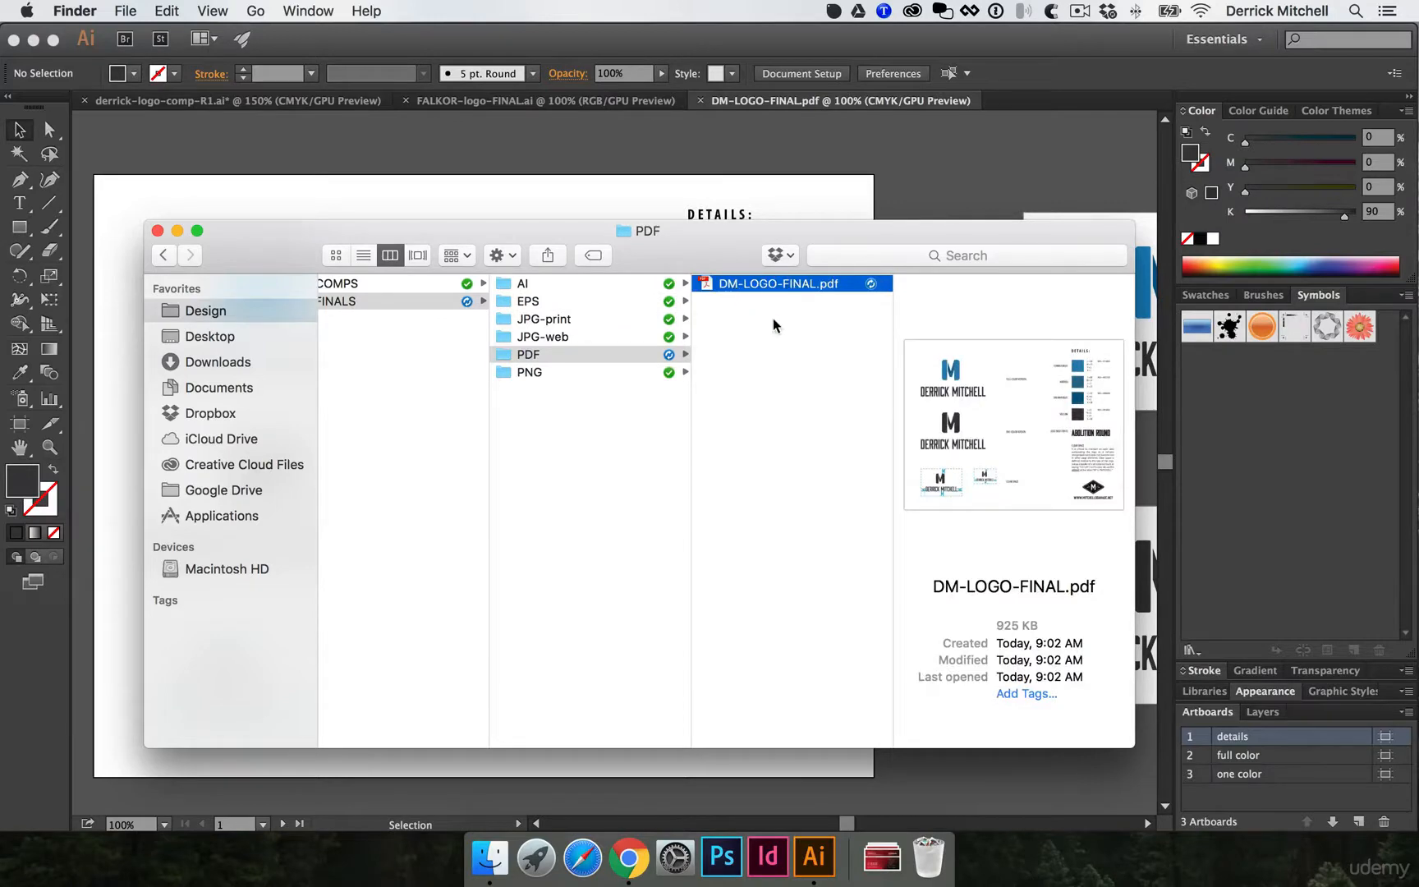
Step: Preview DM-LOGO-FINAL.pdf and look through its details, full-color and one-color pages
key(space)
click(1156, 216)
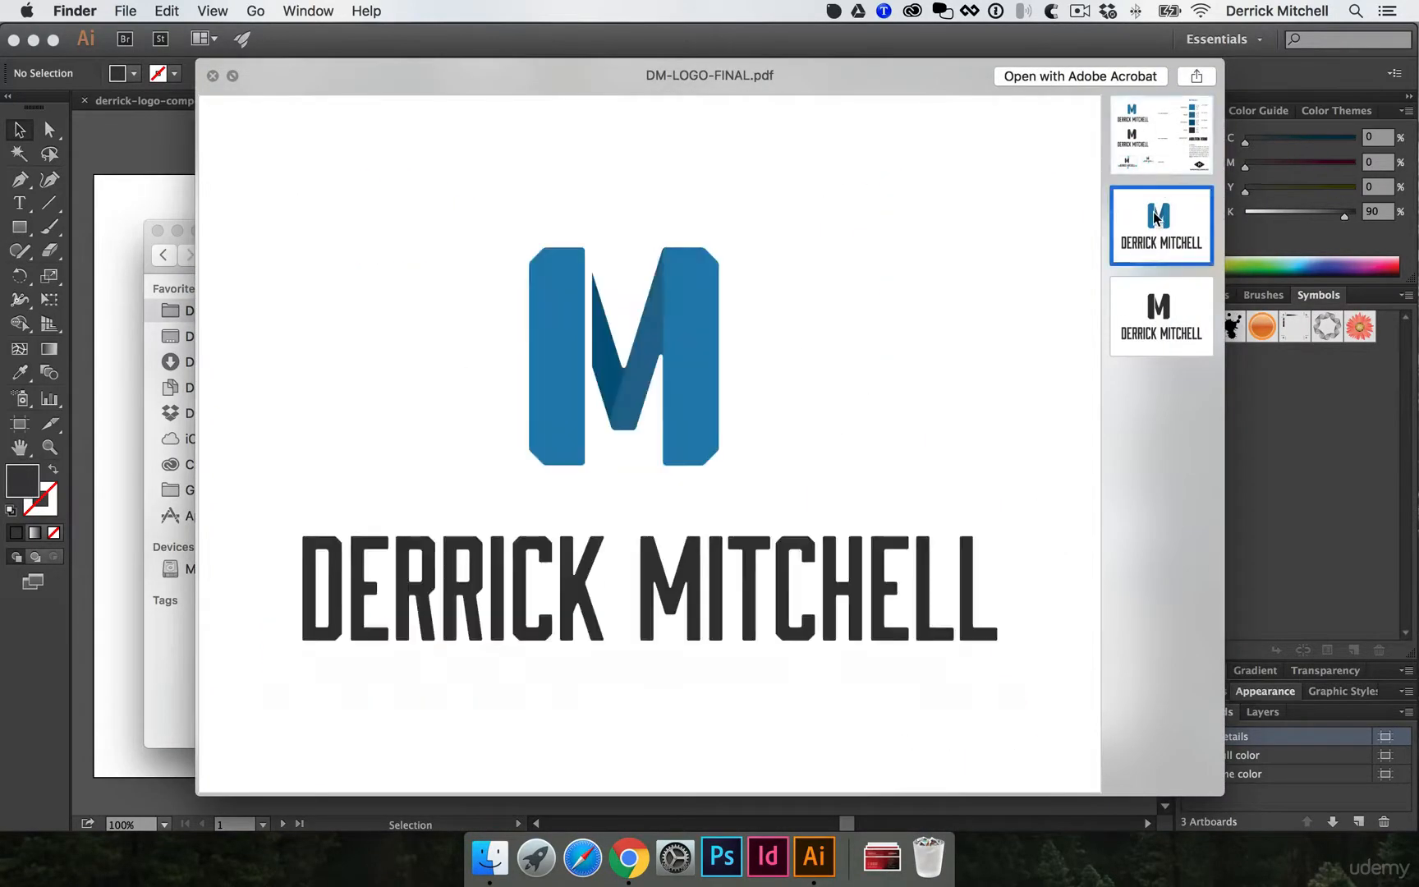
click(1159, 300)
click(1166, 226)
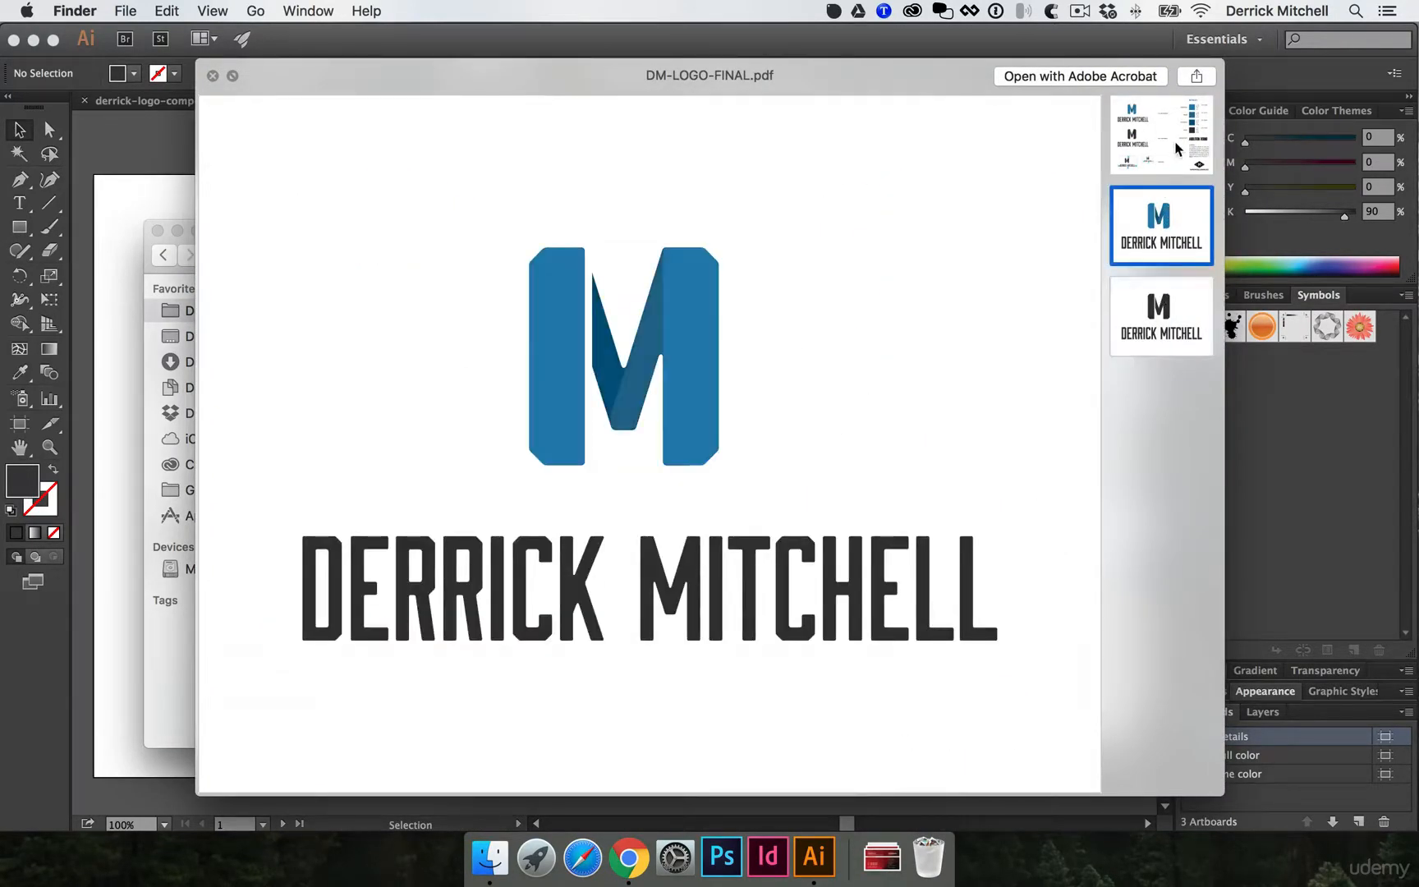
click(1177, 148)
key(space)
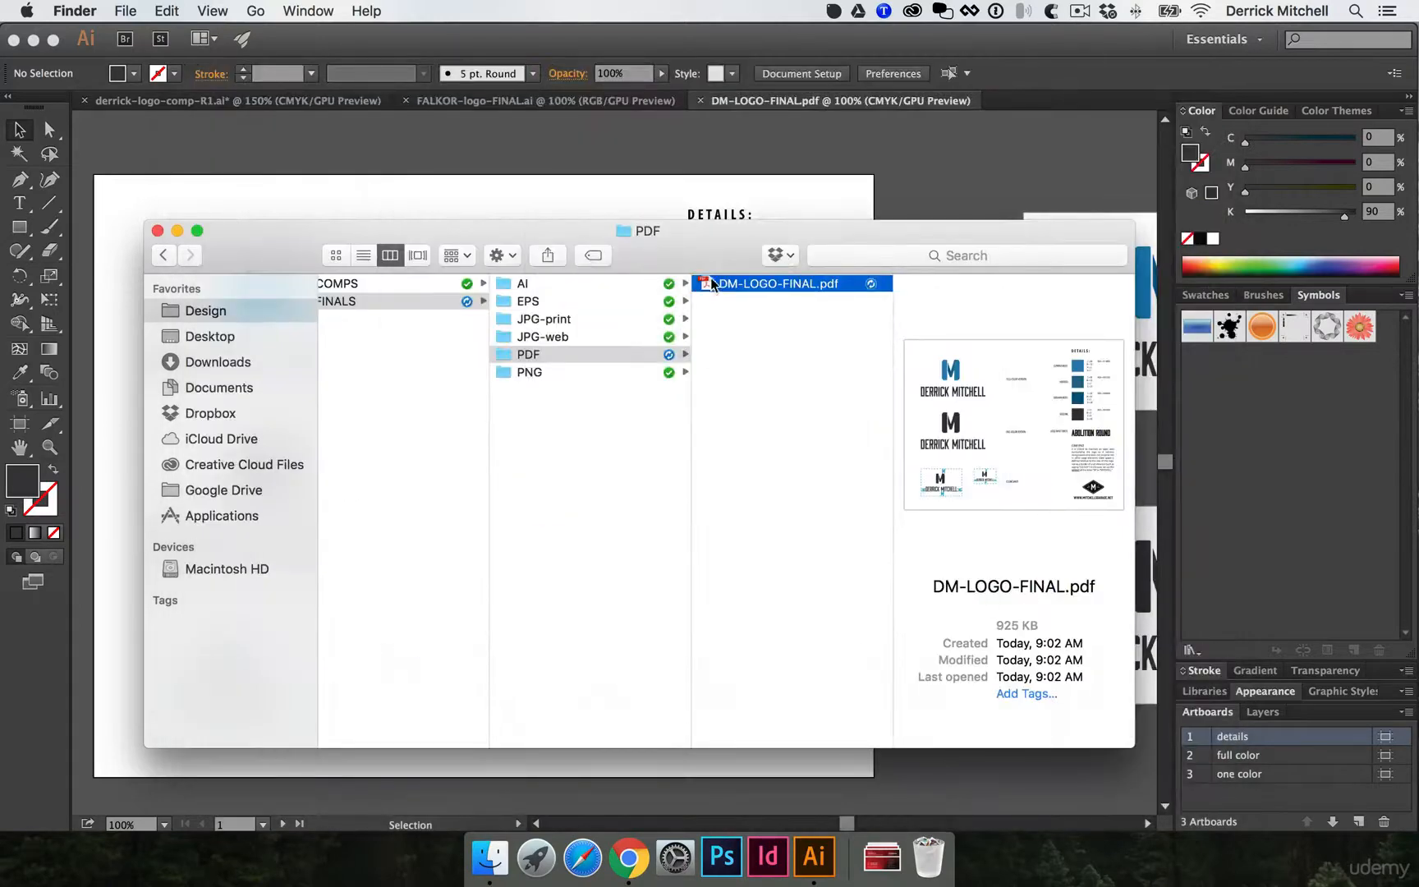
Step: Switch to Illustrator and export the document as DM-LOGO-FINAL.png using all artboards into the FINALS > PNG folder
click(732, 179)
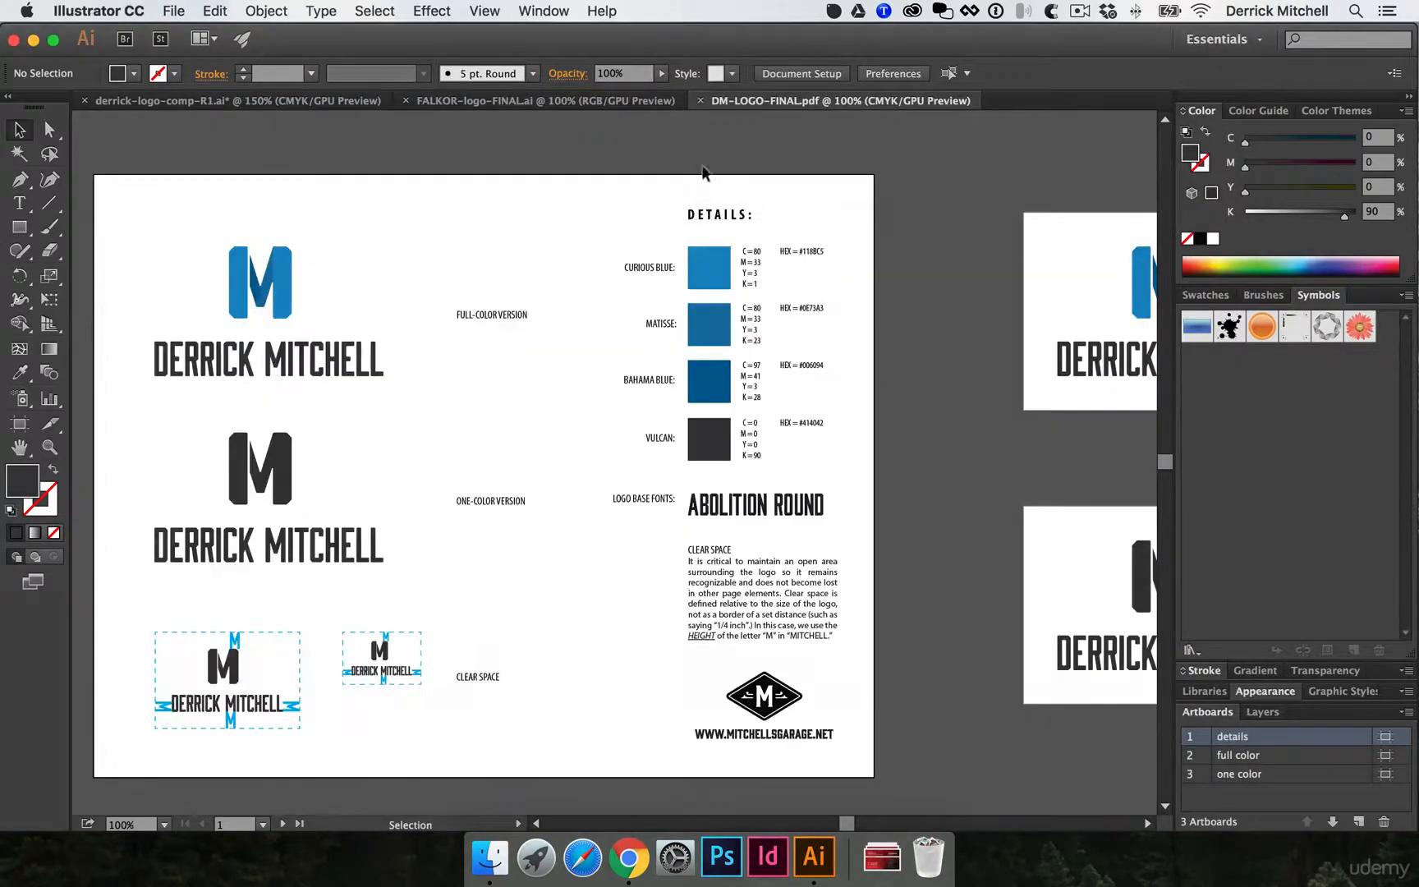
click(174, 10)
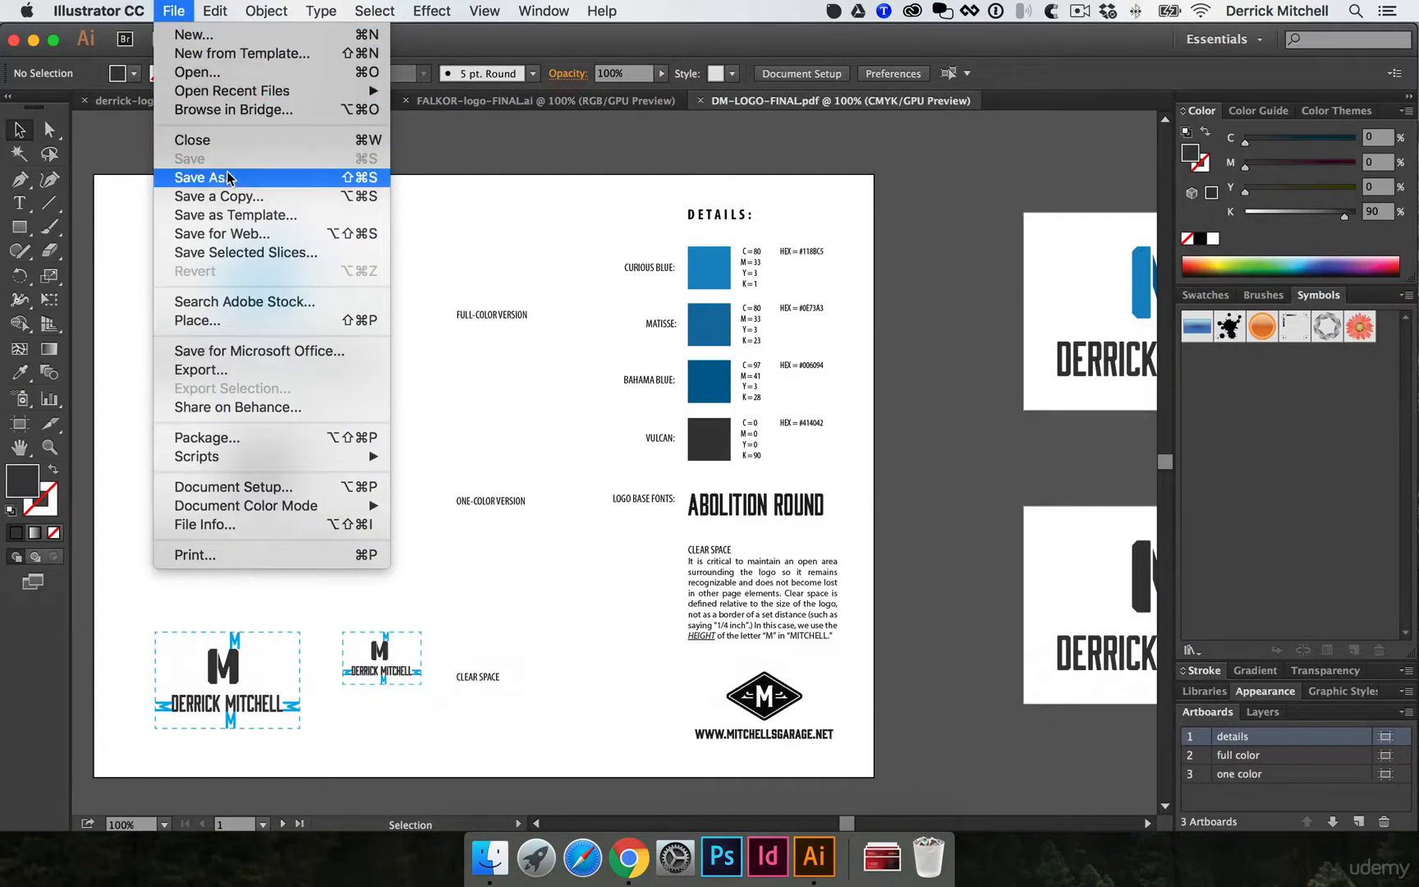
click(226, 377)
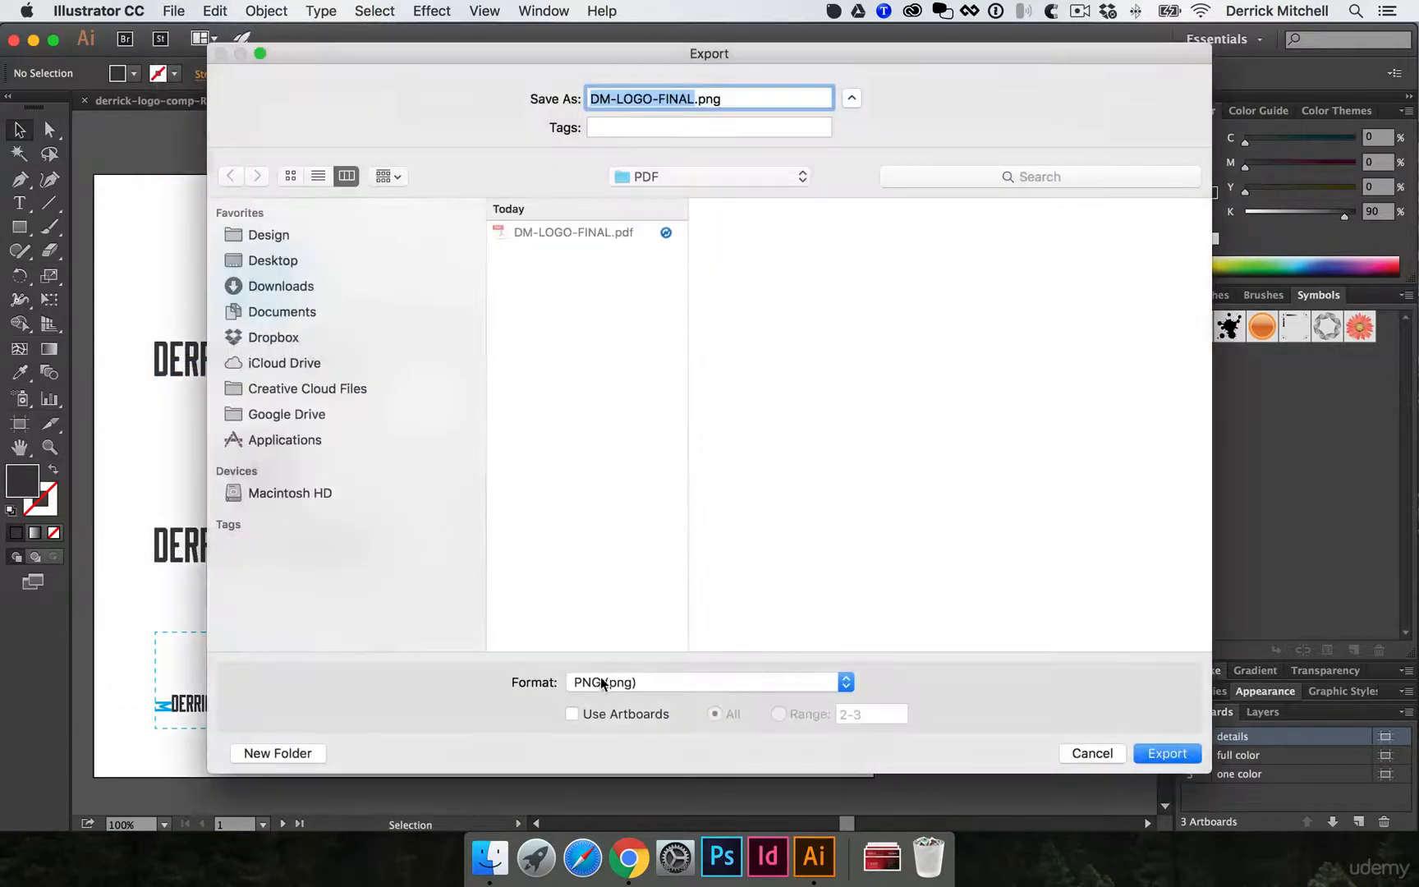
click(573, 714)
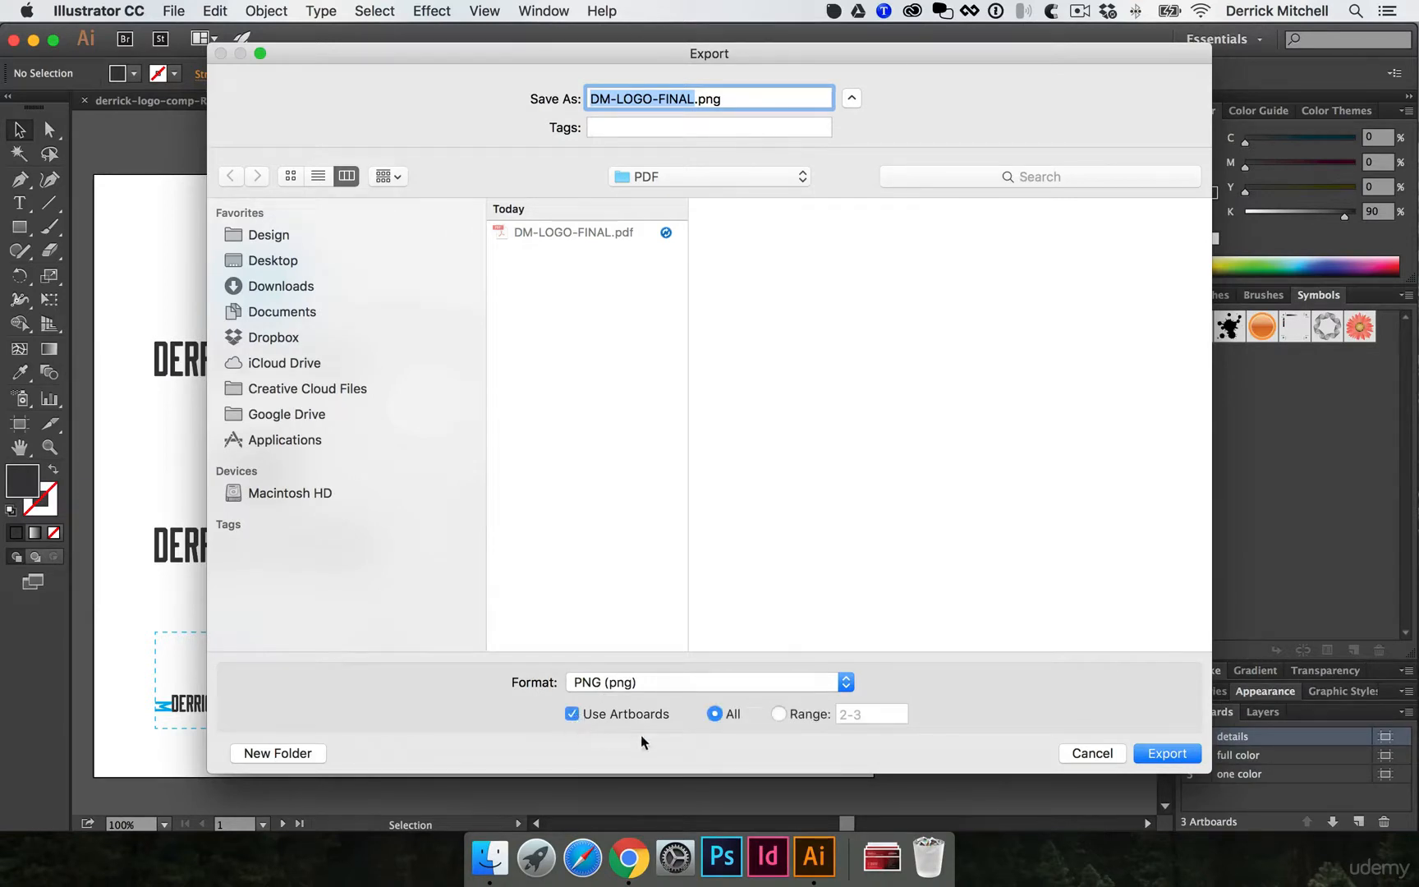
click(664, 190)
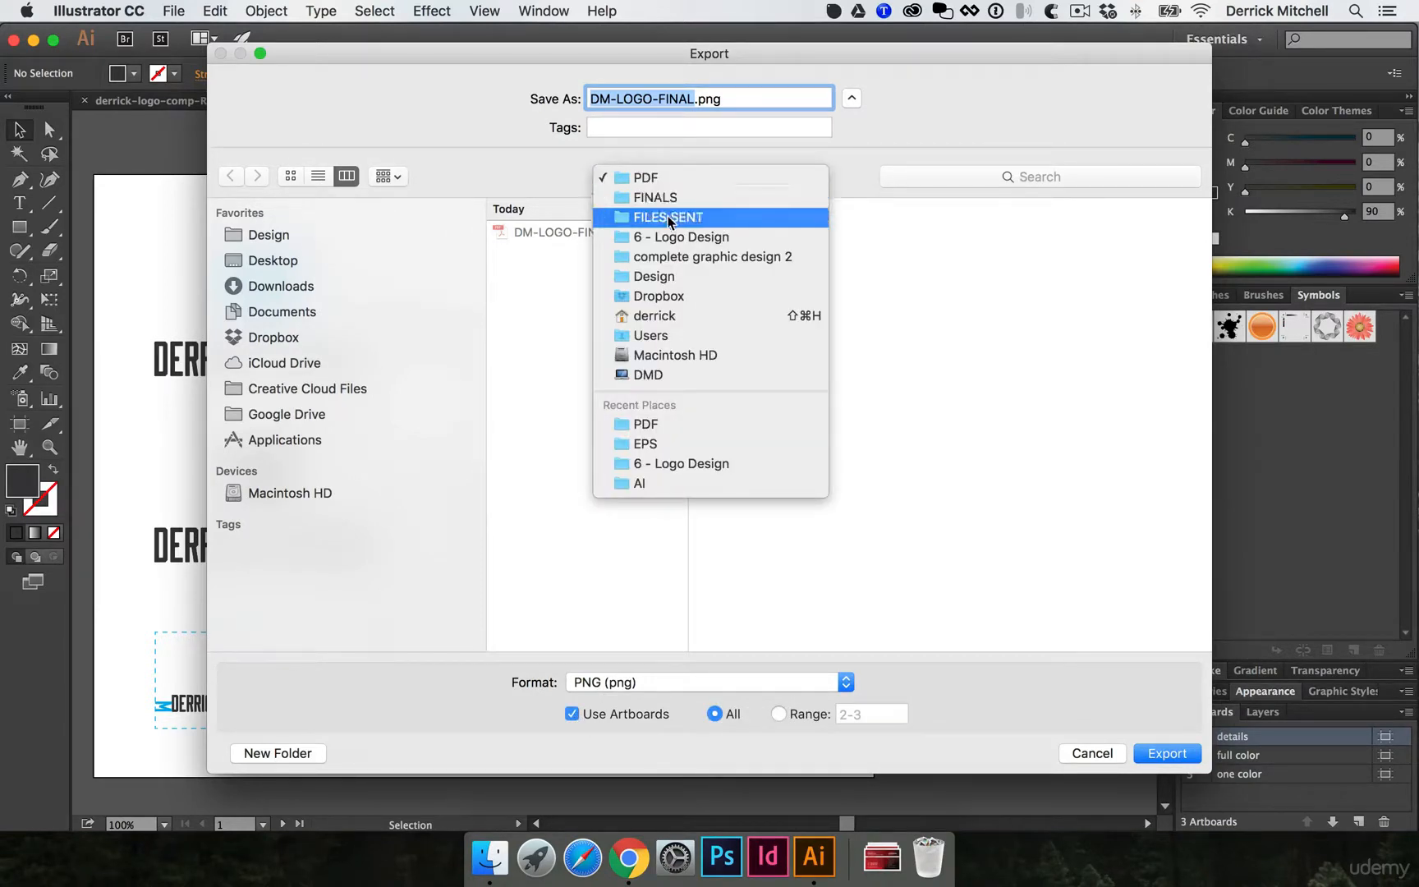
click(668, 201)
click(1065, 248)
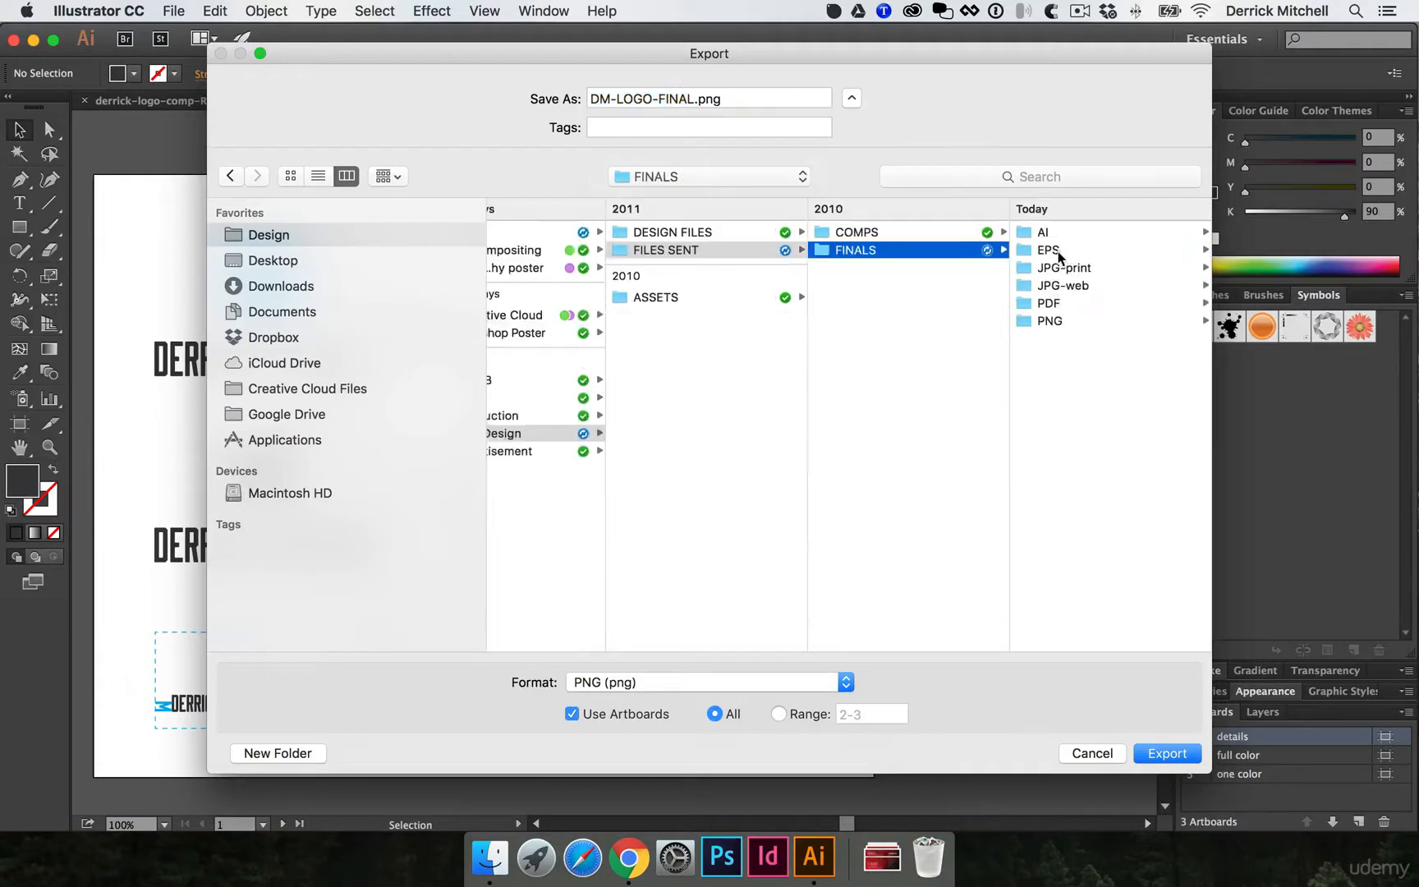
click(1057, 289)
click(890, 319)
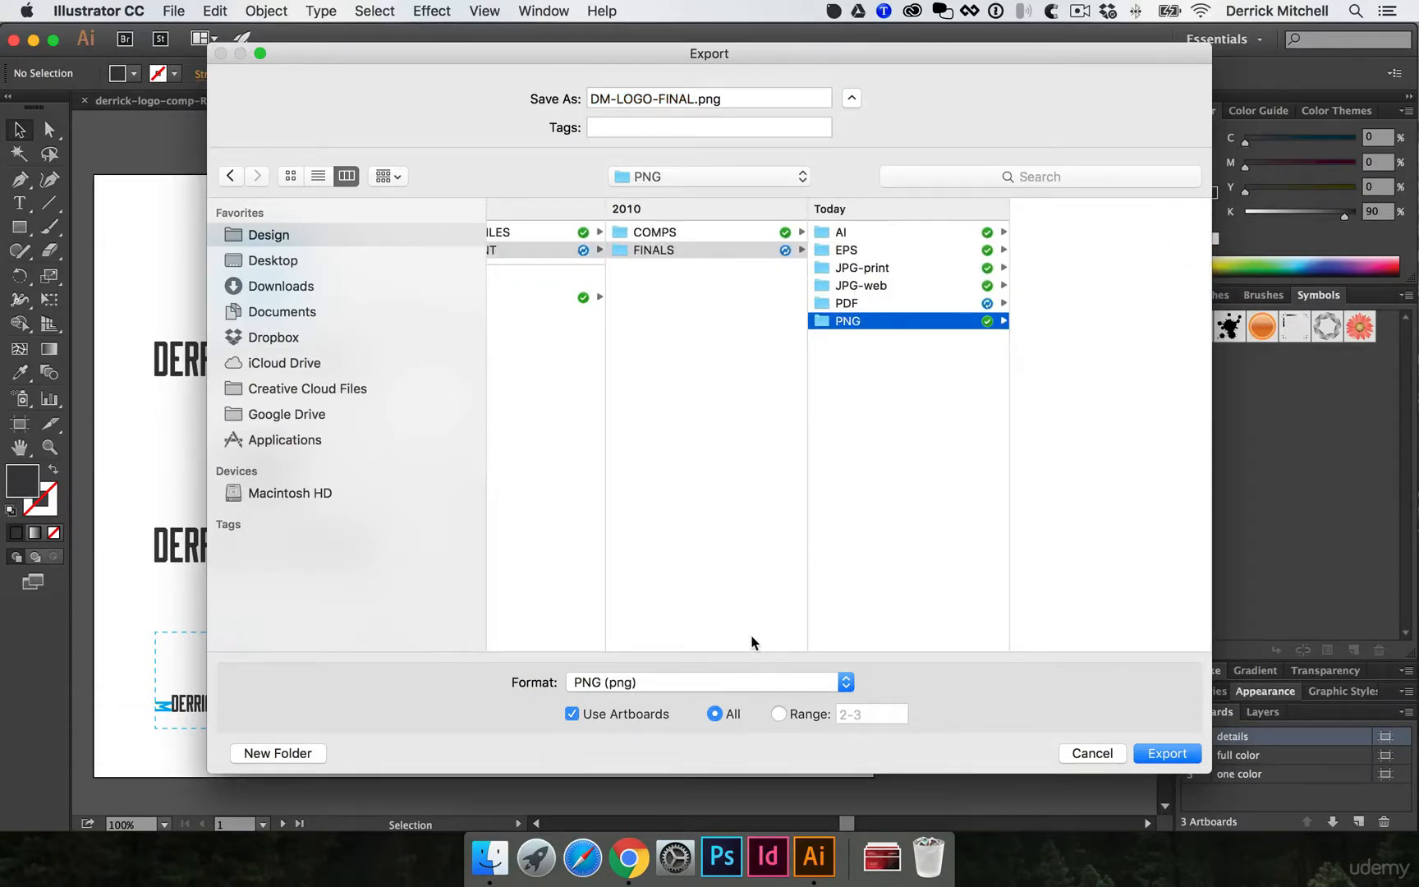
click(1165, 753)
Step: Keep the PNG resolution at High (300 ppi), choose a Transparent background color and complete the export
drag(271, 140, 522, 205)
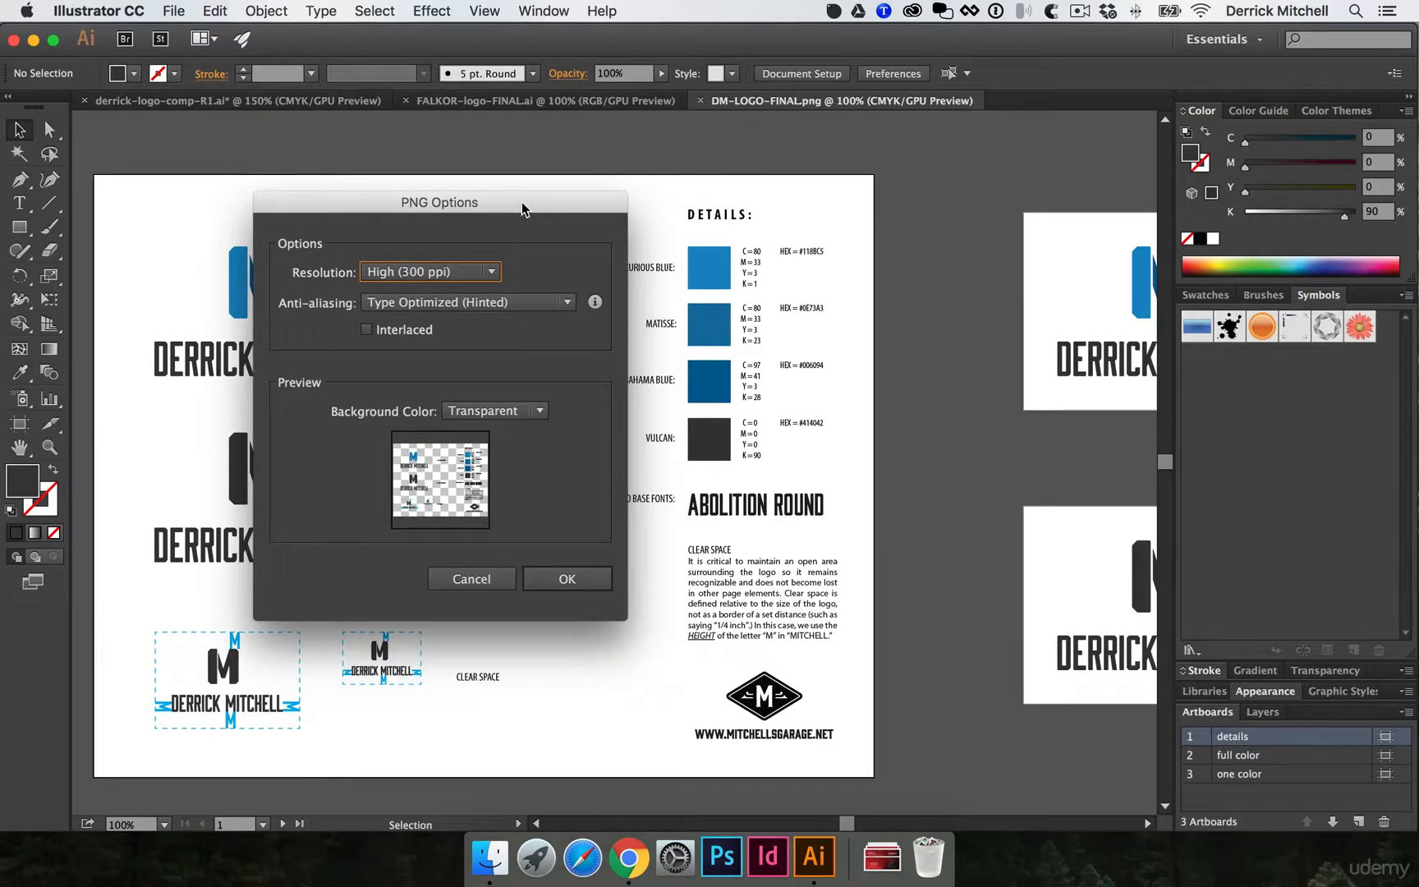
click(403, 273)
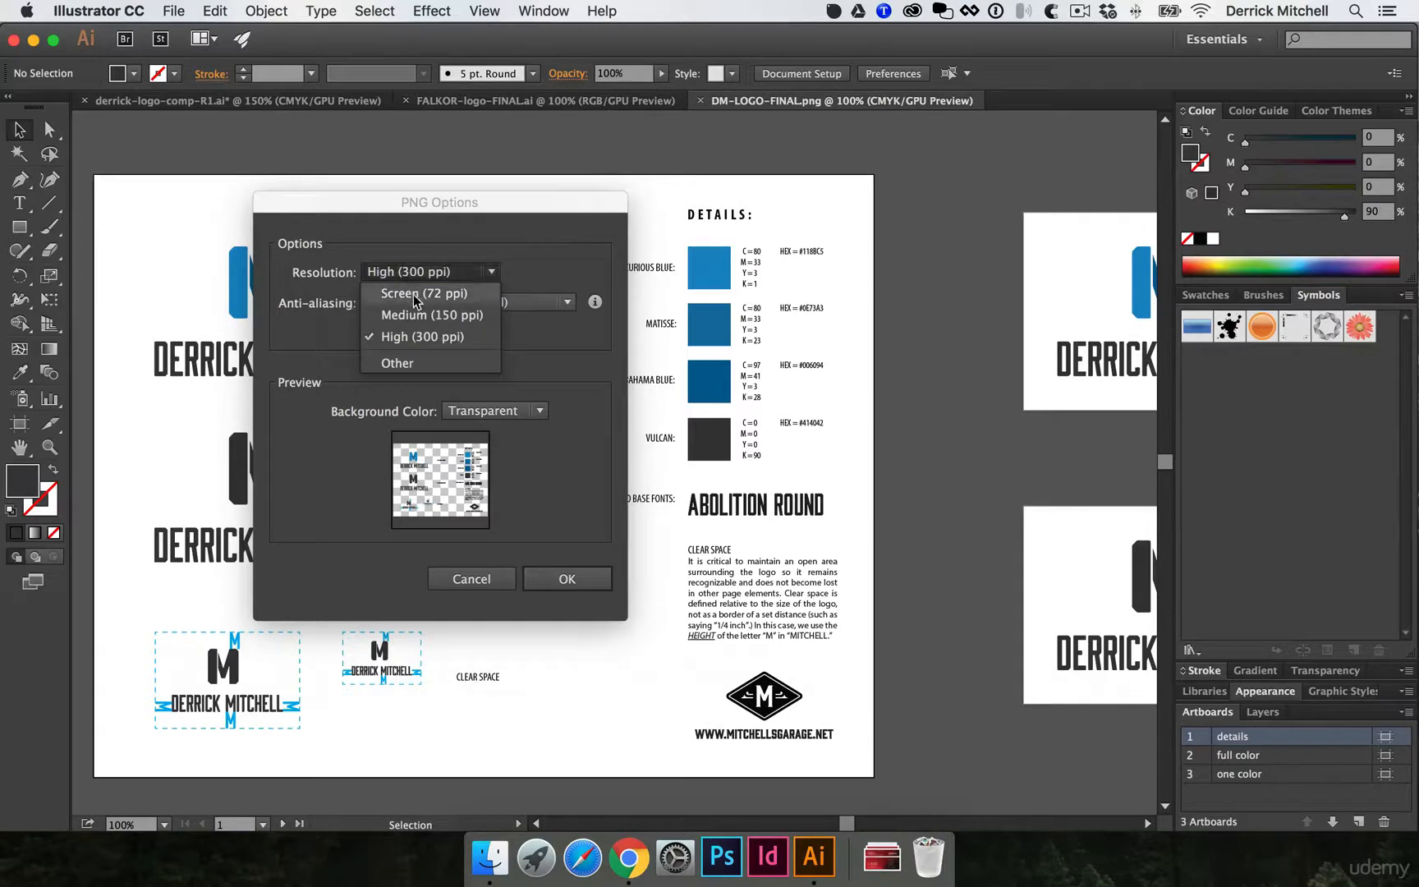
click(516, 260)
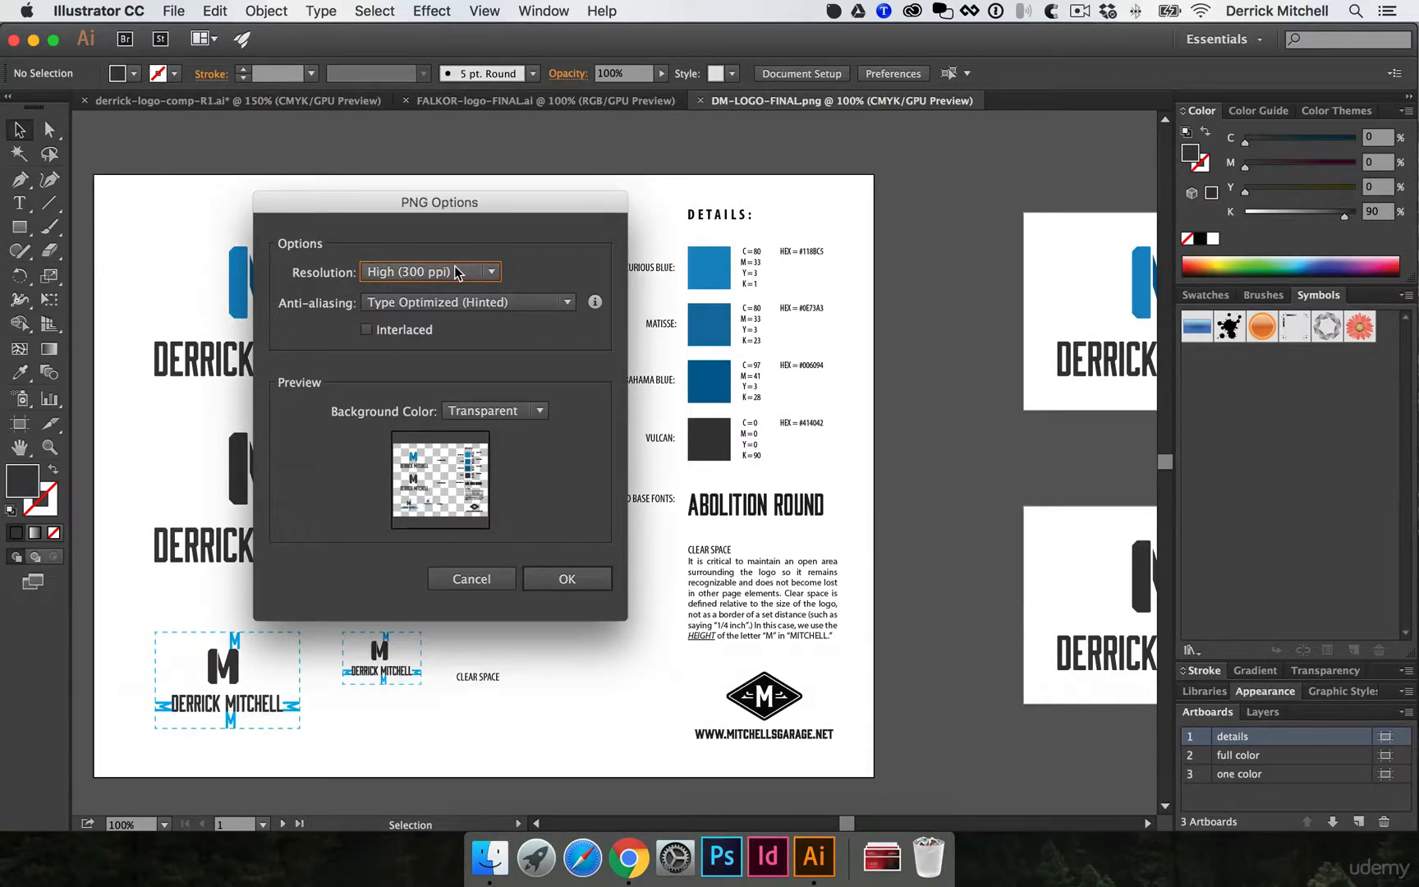
click(493, 411)
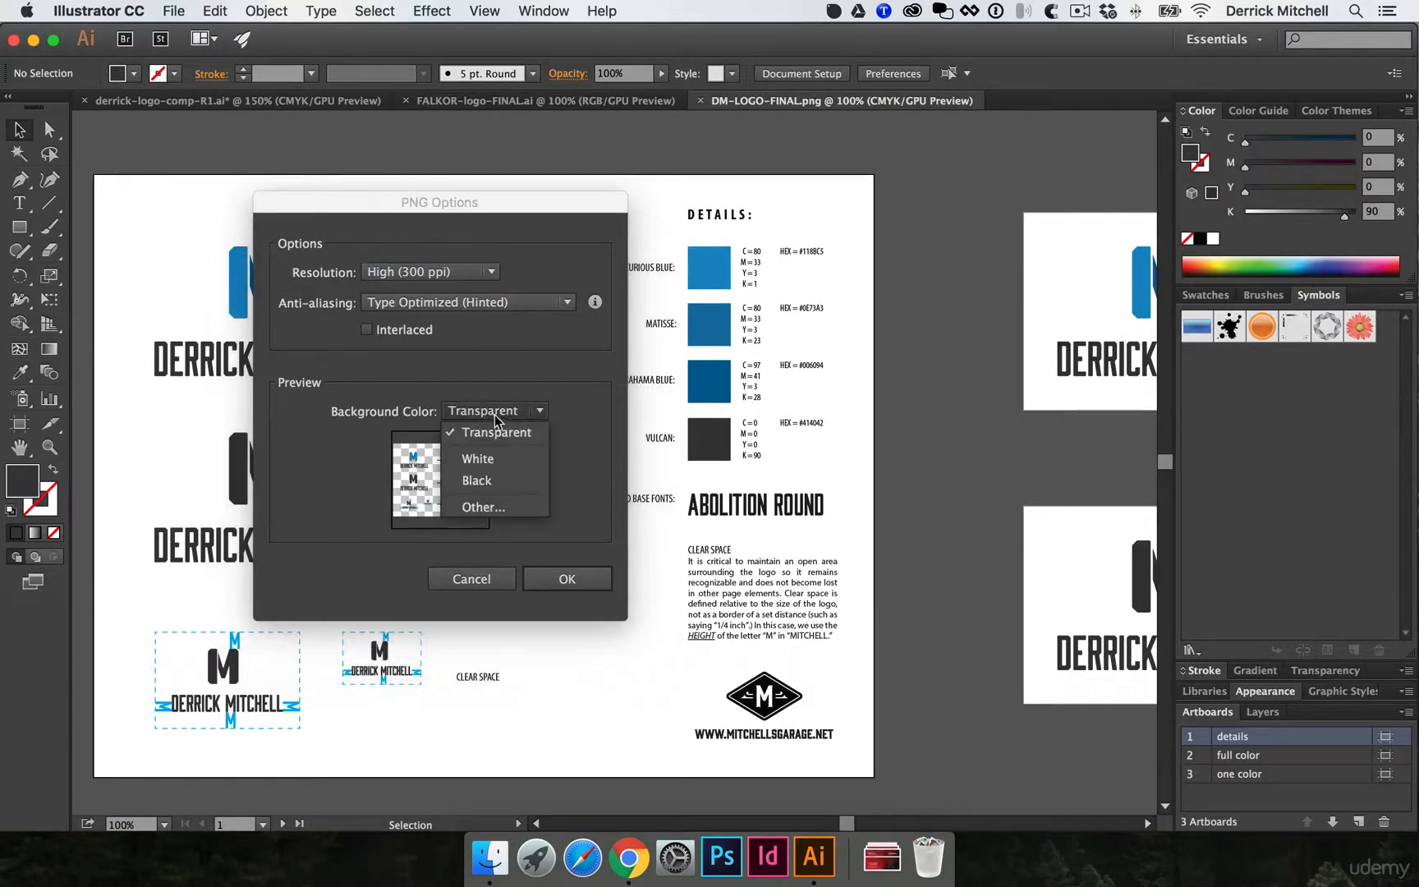
click(487, 435)
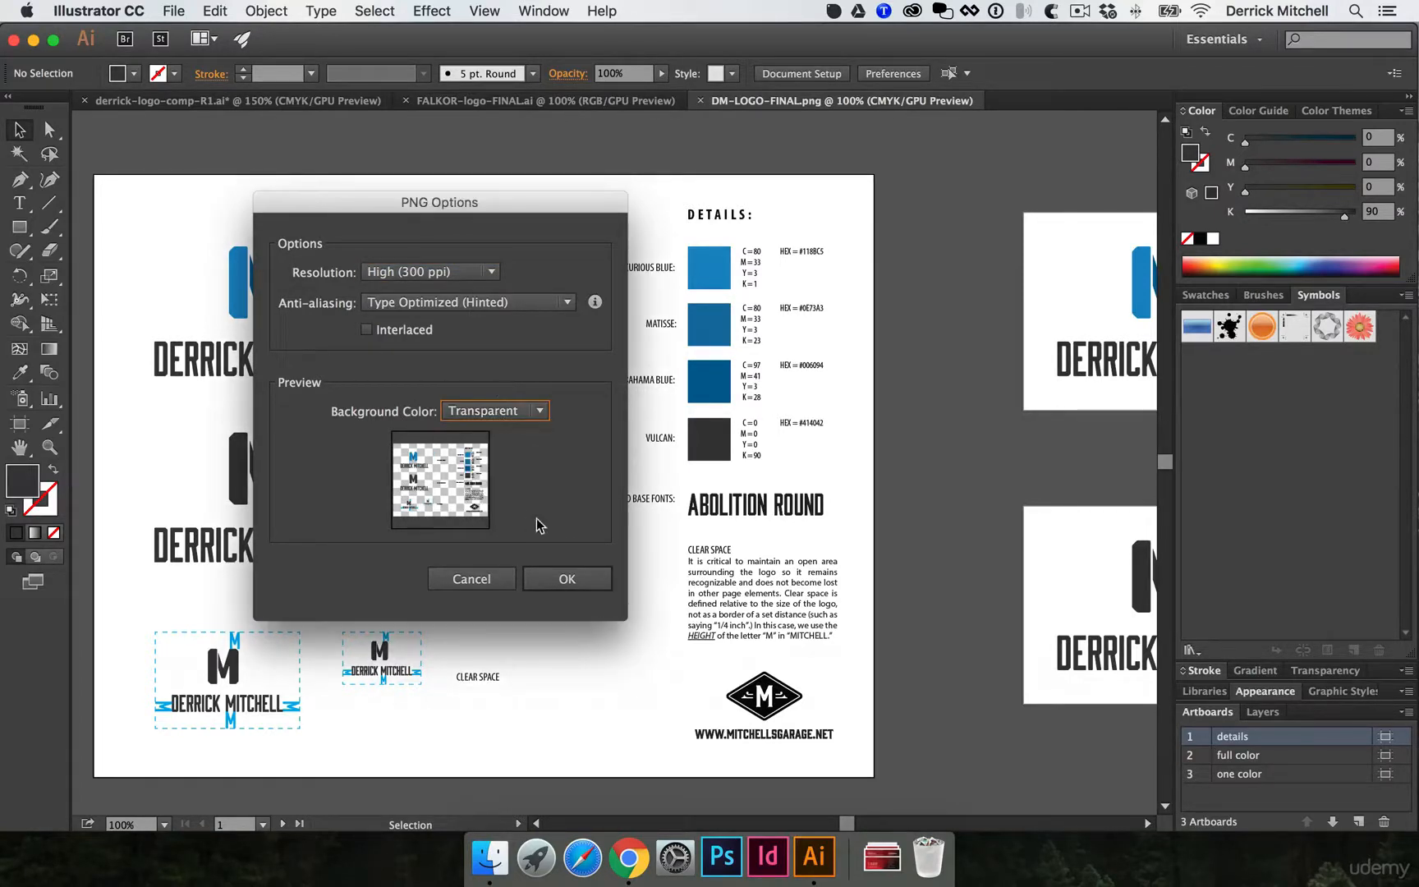
click(576, 580)
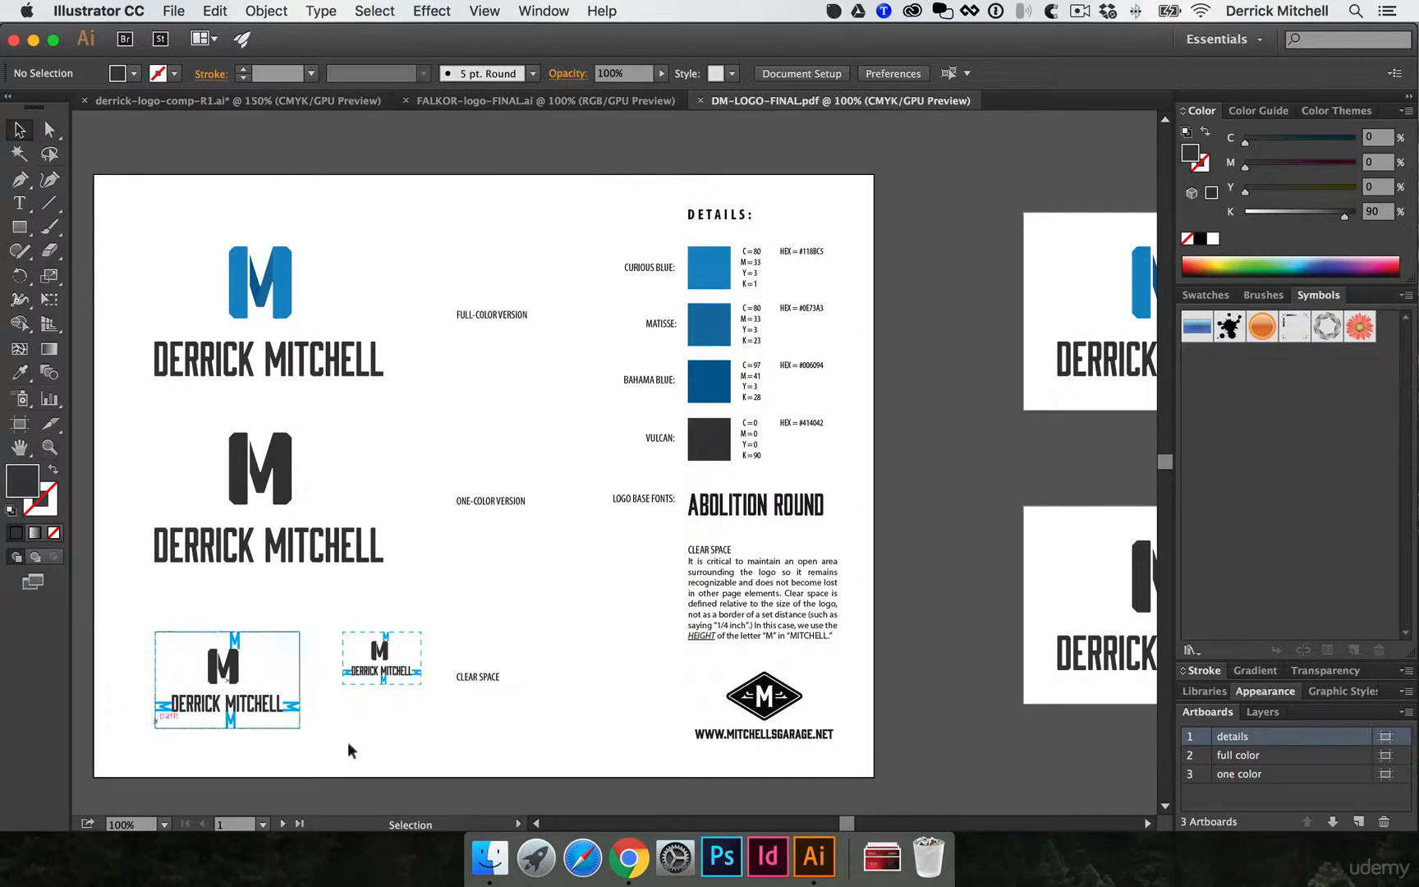
Step: Switch to Finder, open the PNG folder and preview DM-LOGO-FINAL_details.png to inspect its transparent background
click(485, 858)
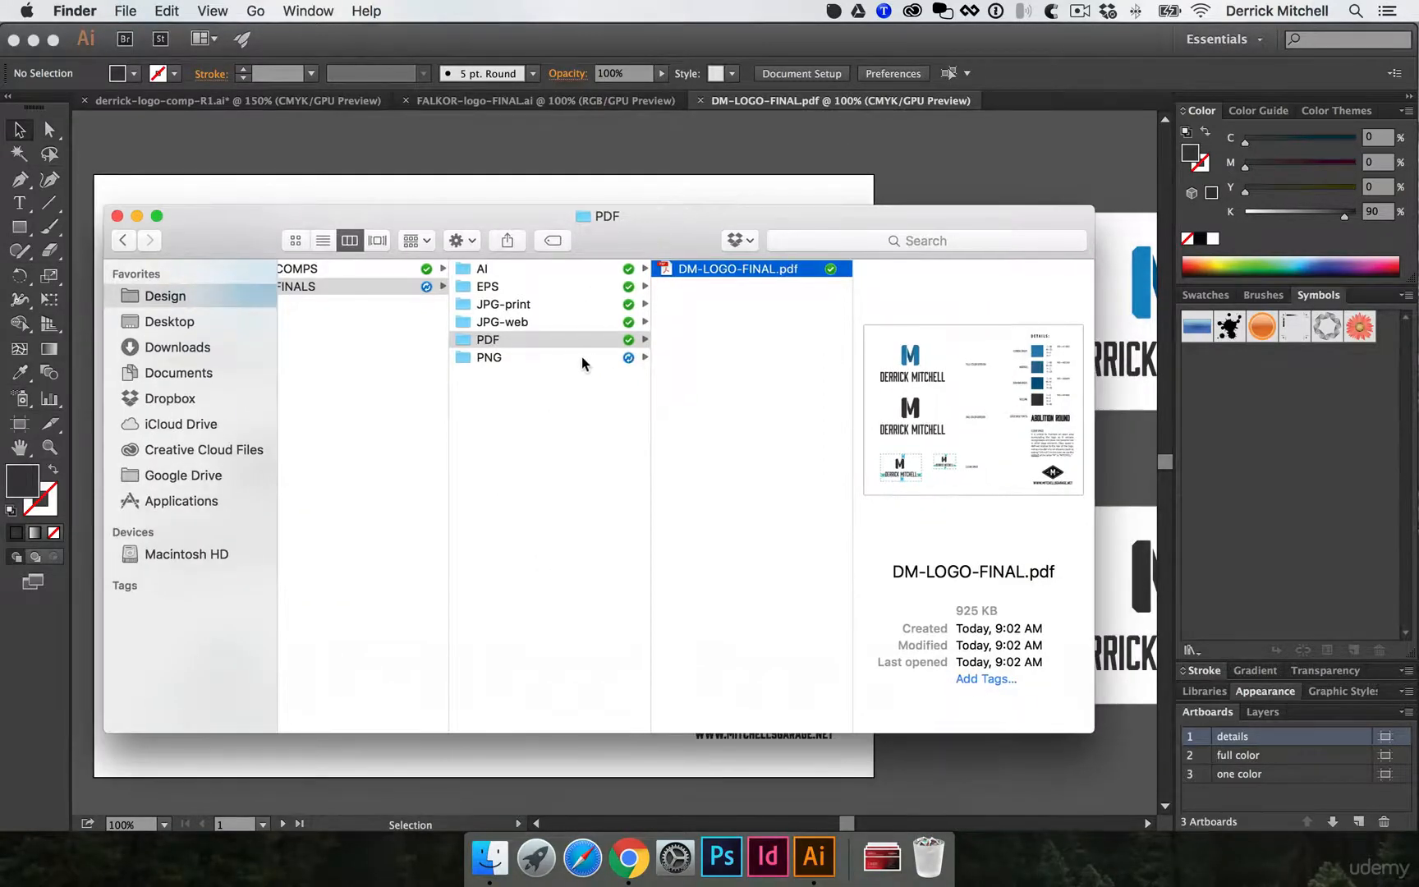
click(583, 357)
click(708, 269)
key(space)
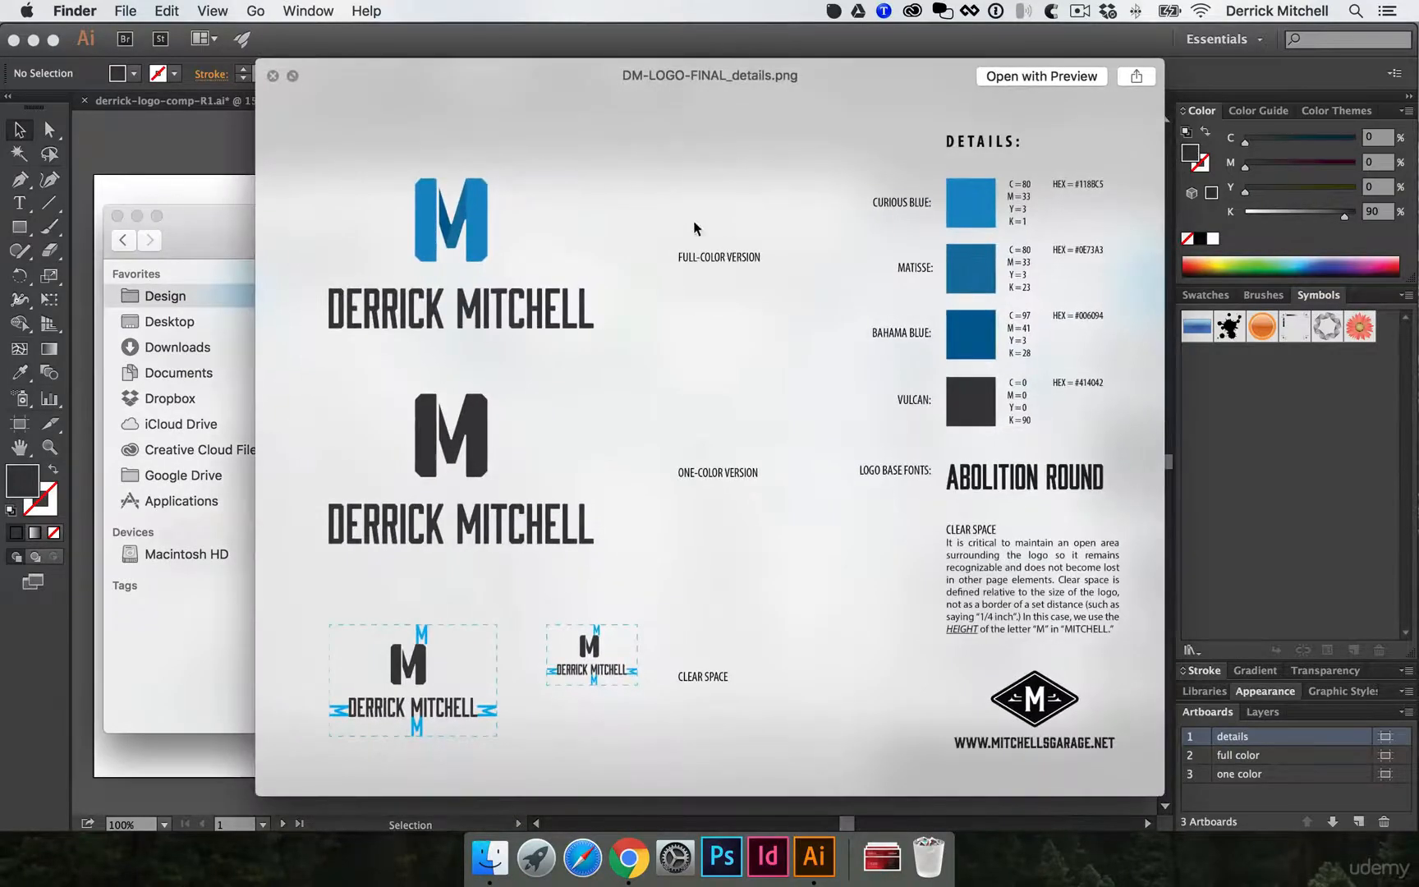
drag(493, 90, 681, 143)
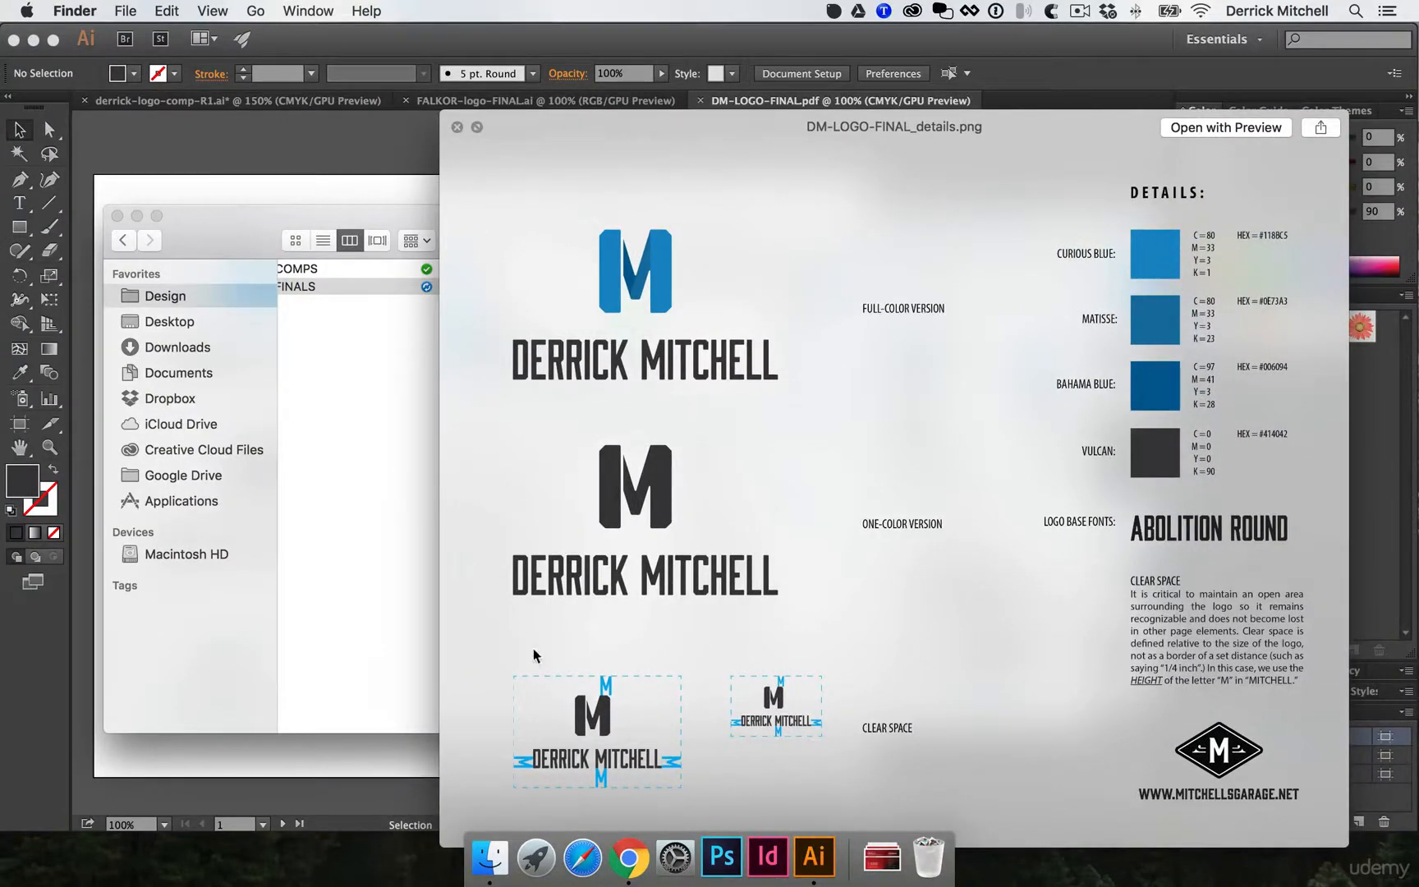
click(456, 128)
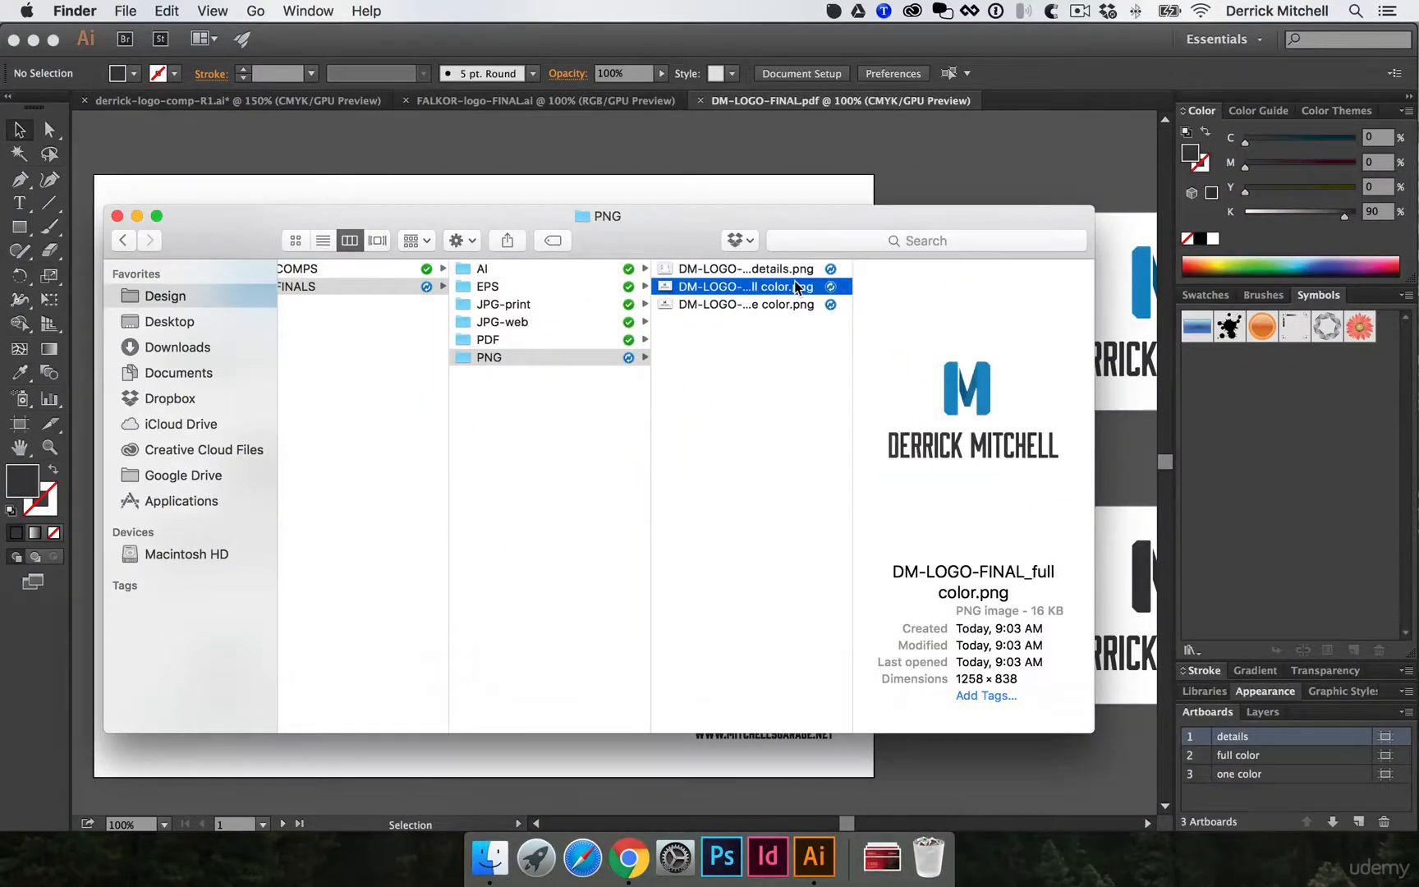
Step: Preview DM-LOGO-FINAL_full color.png and DM-LOGO-FINAL_one color.png in the PNG folder
key(space)
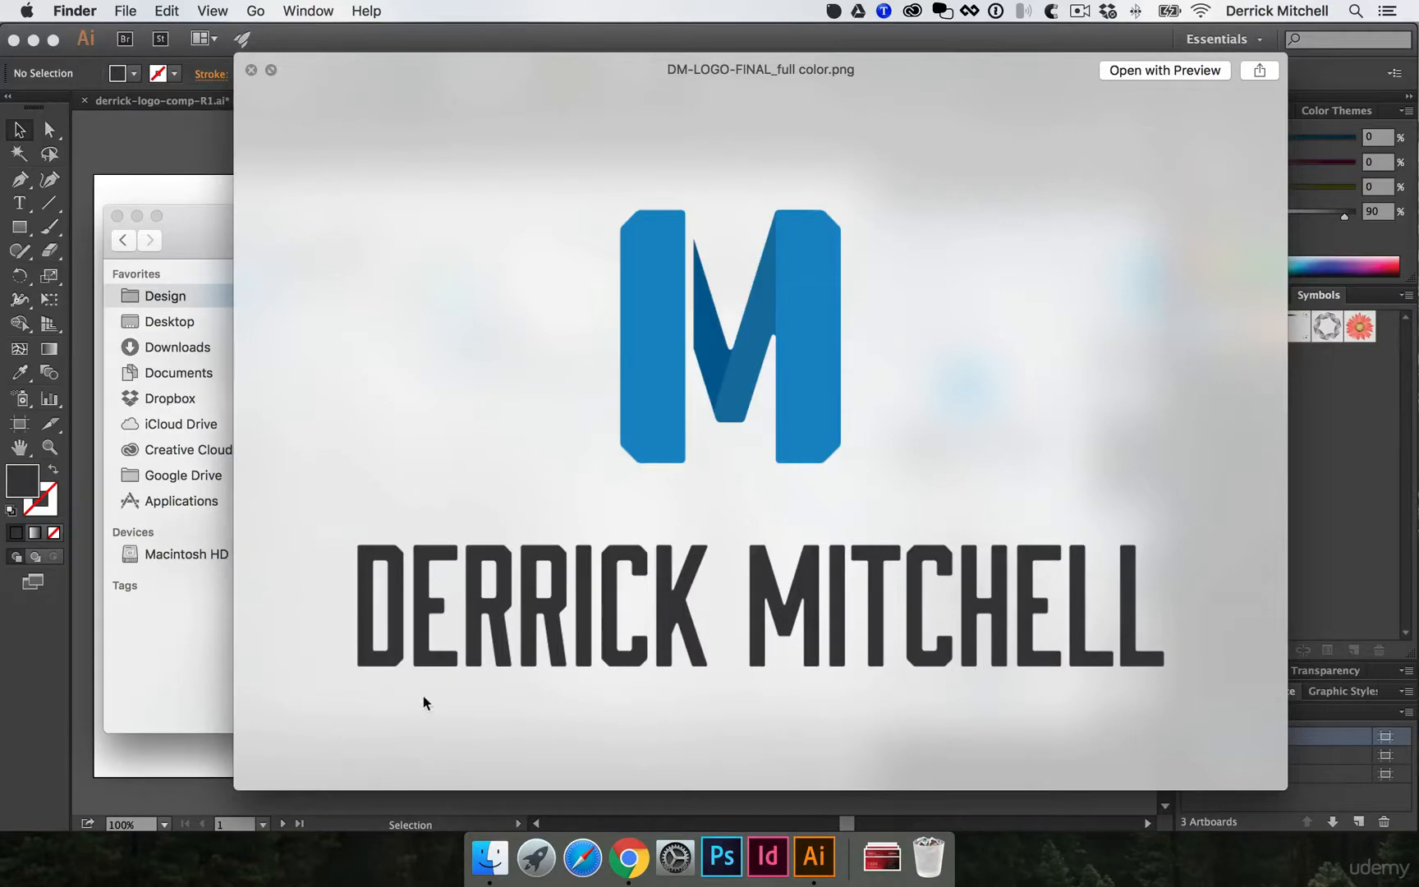
drag(734, 105, 802, 159)
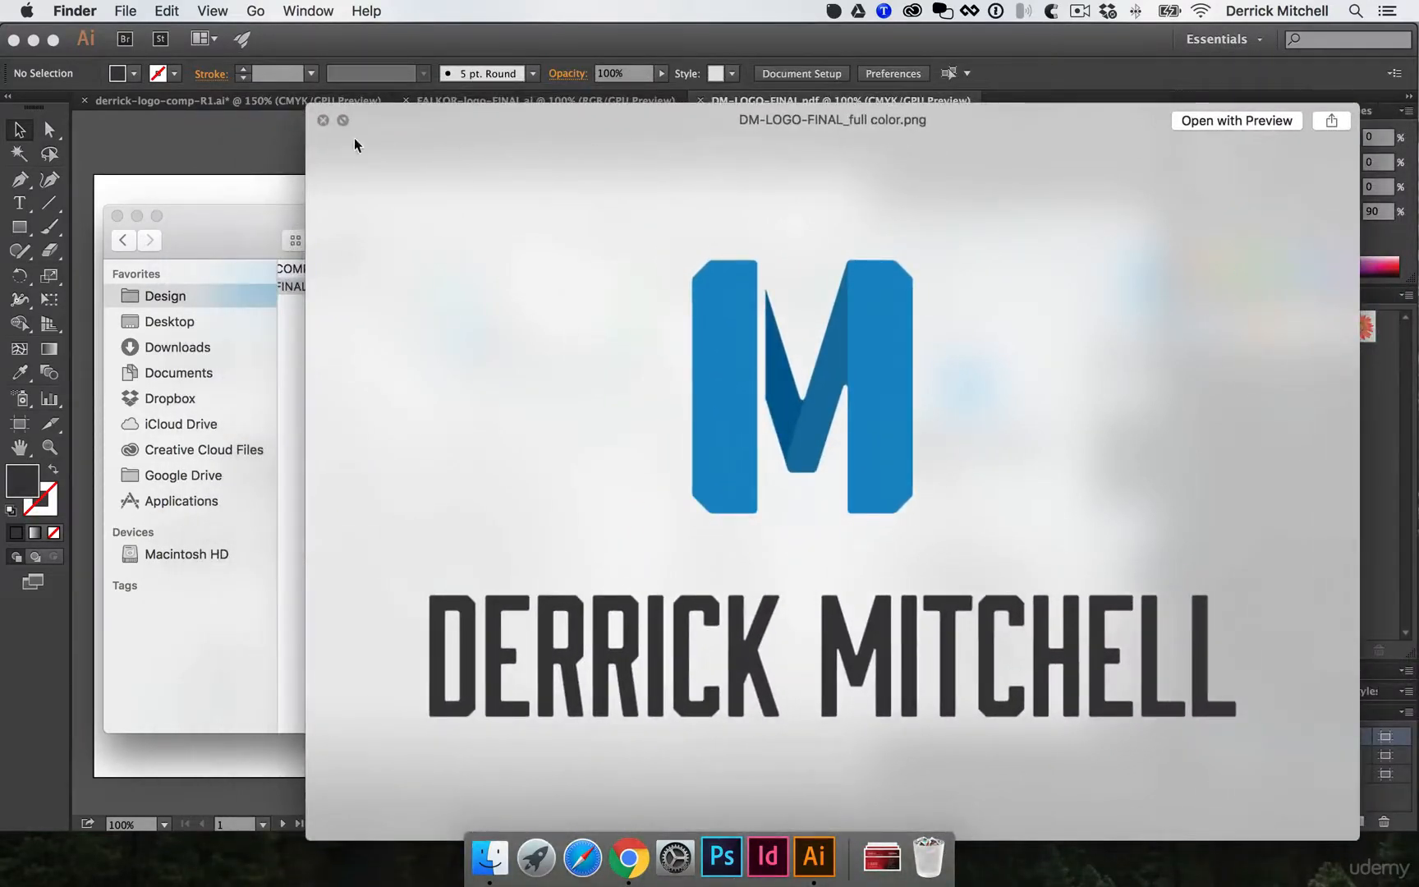
click(325, 119)
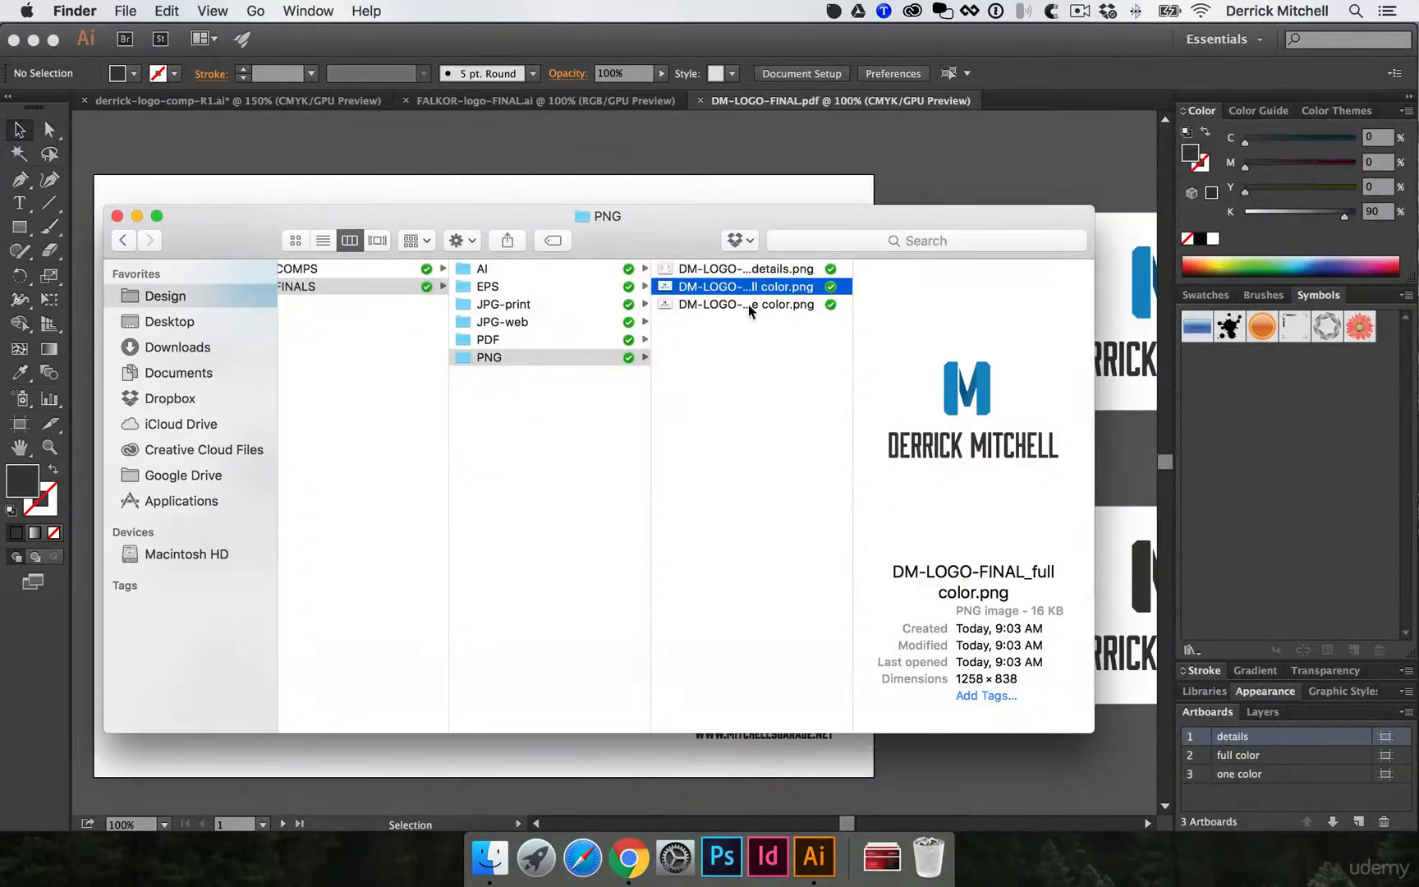
click(748, 305)
key(space)
click(321, 103)
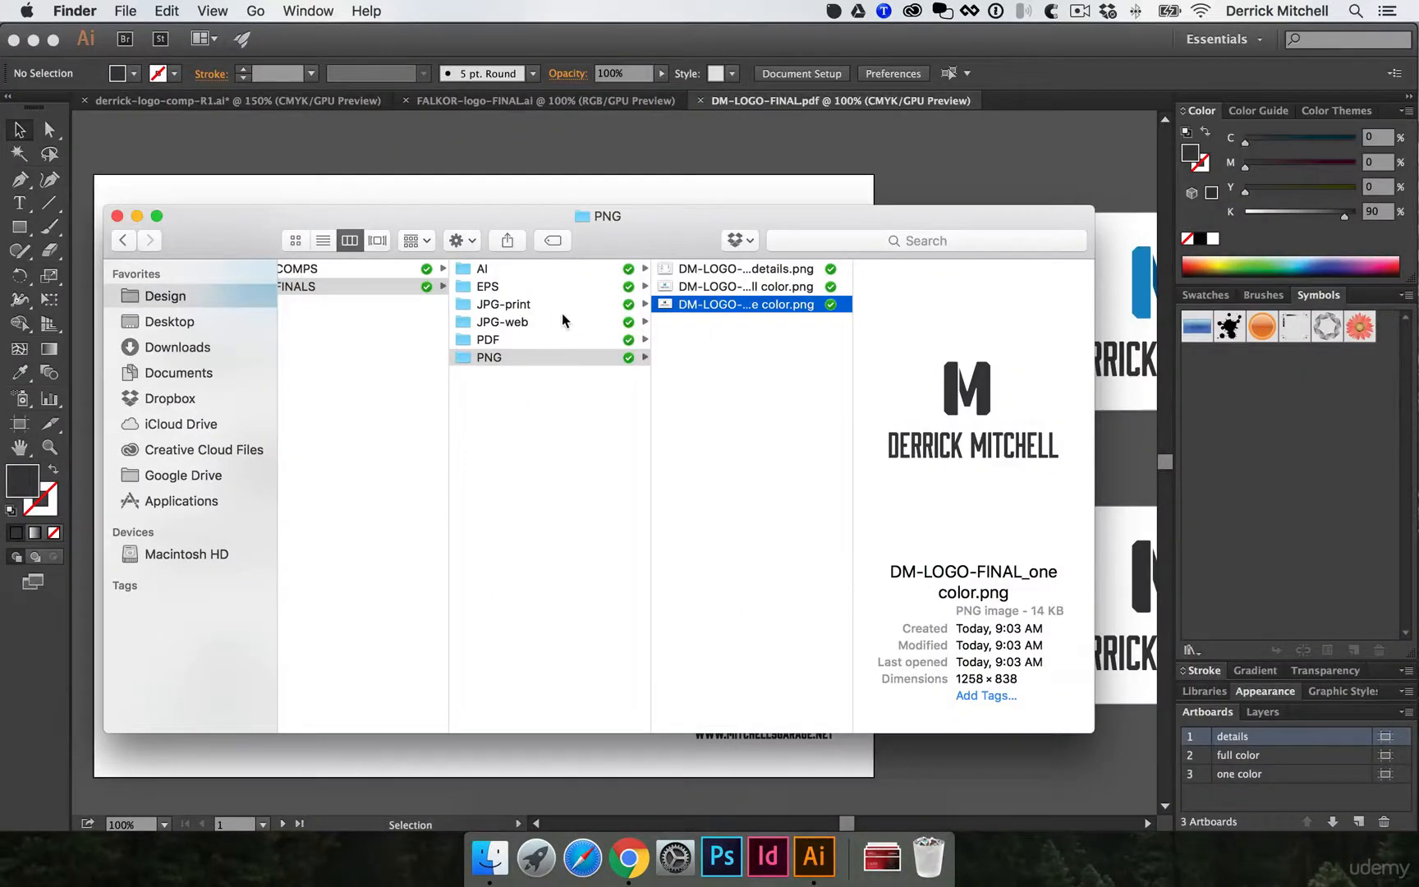
Step: Return to Illustrator and start another export of the logo document with FINALS > JPG-print as the destination
click(540, 306)
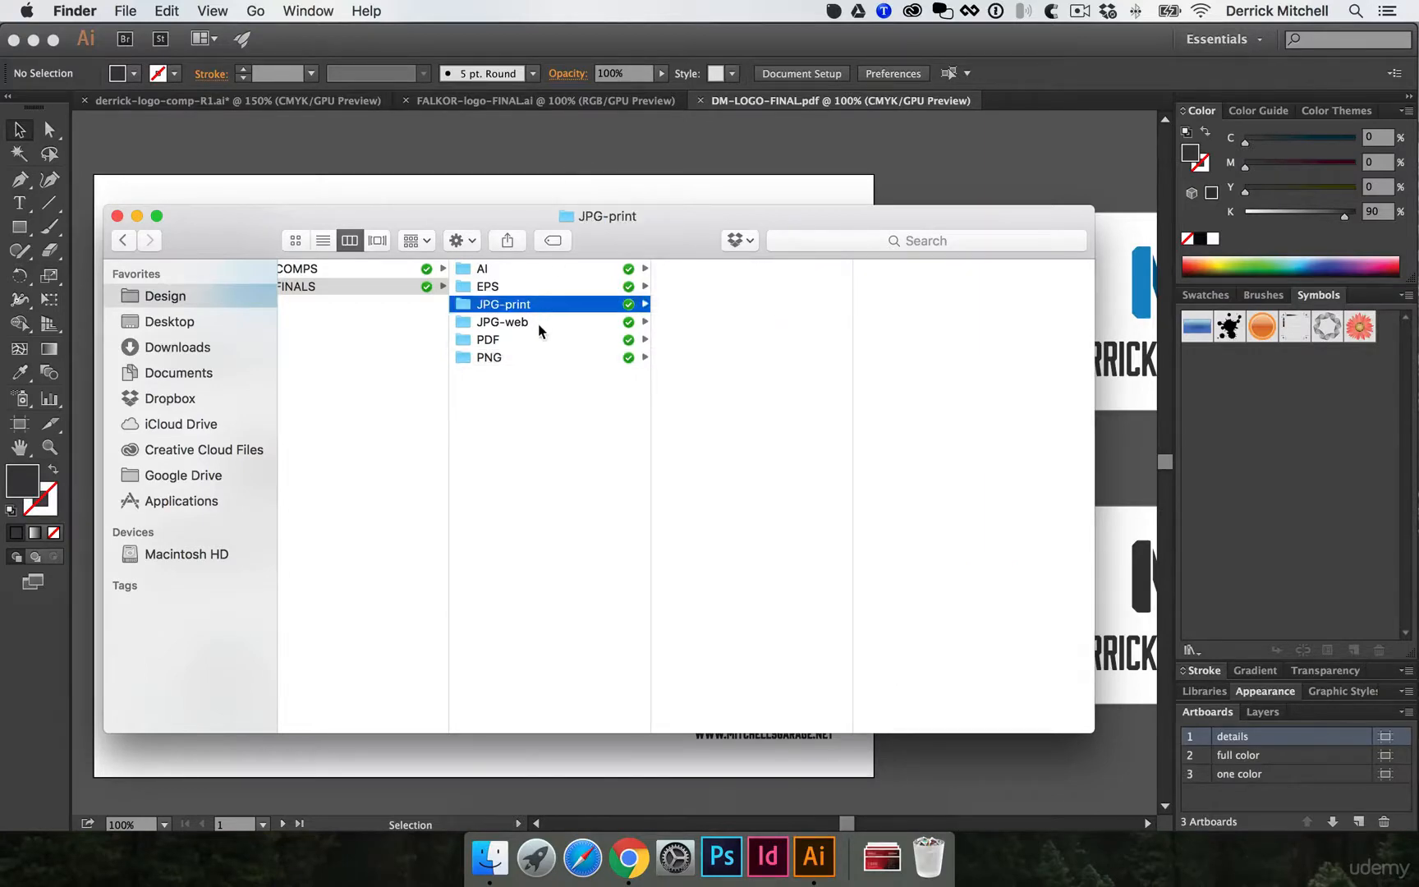
click(538, 324)
click(540, 140)
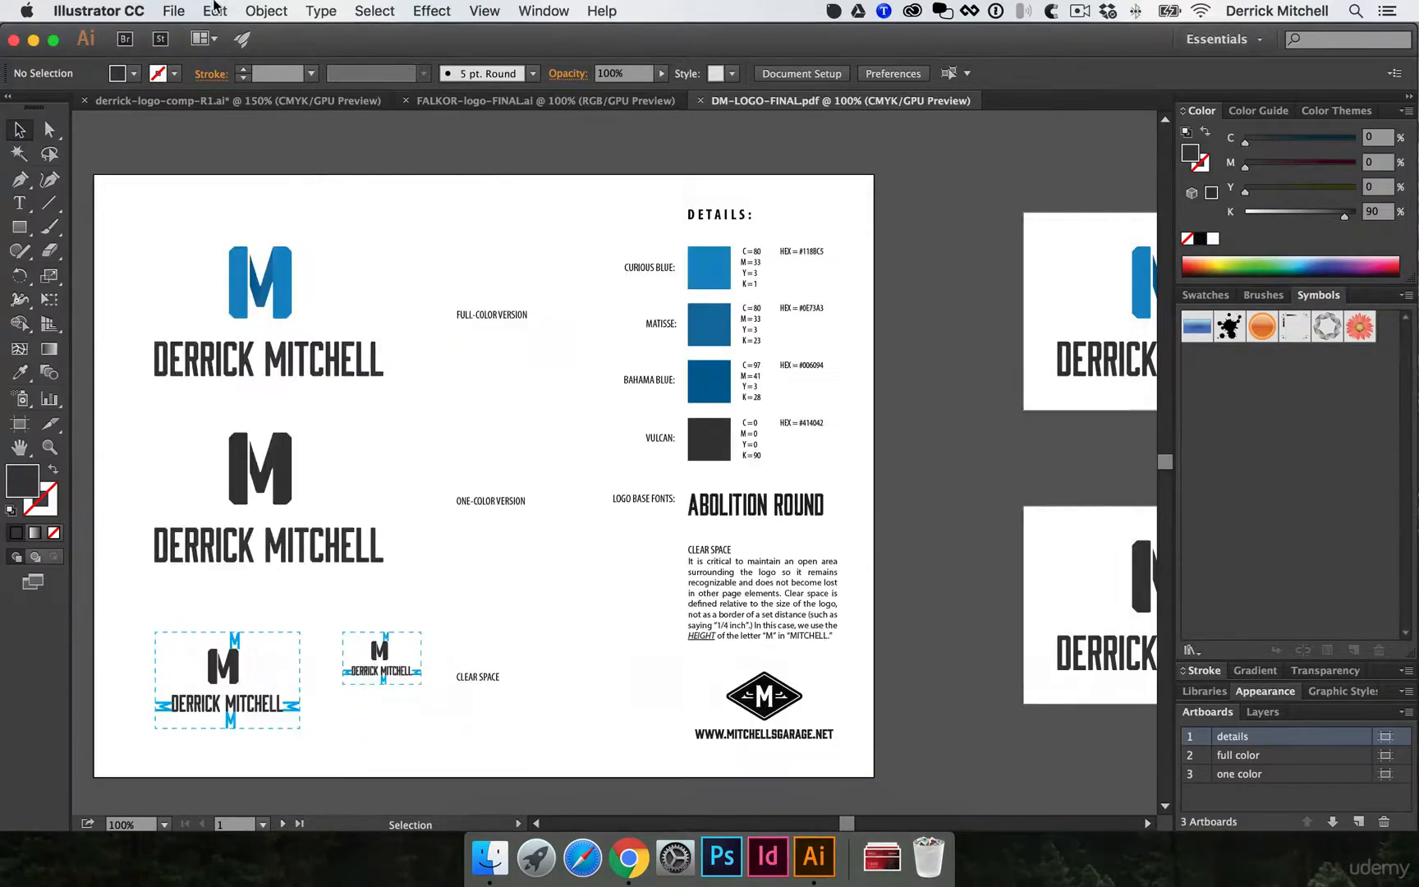
click(173, 10)
click(268, 369)
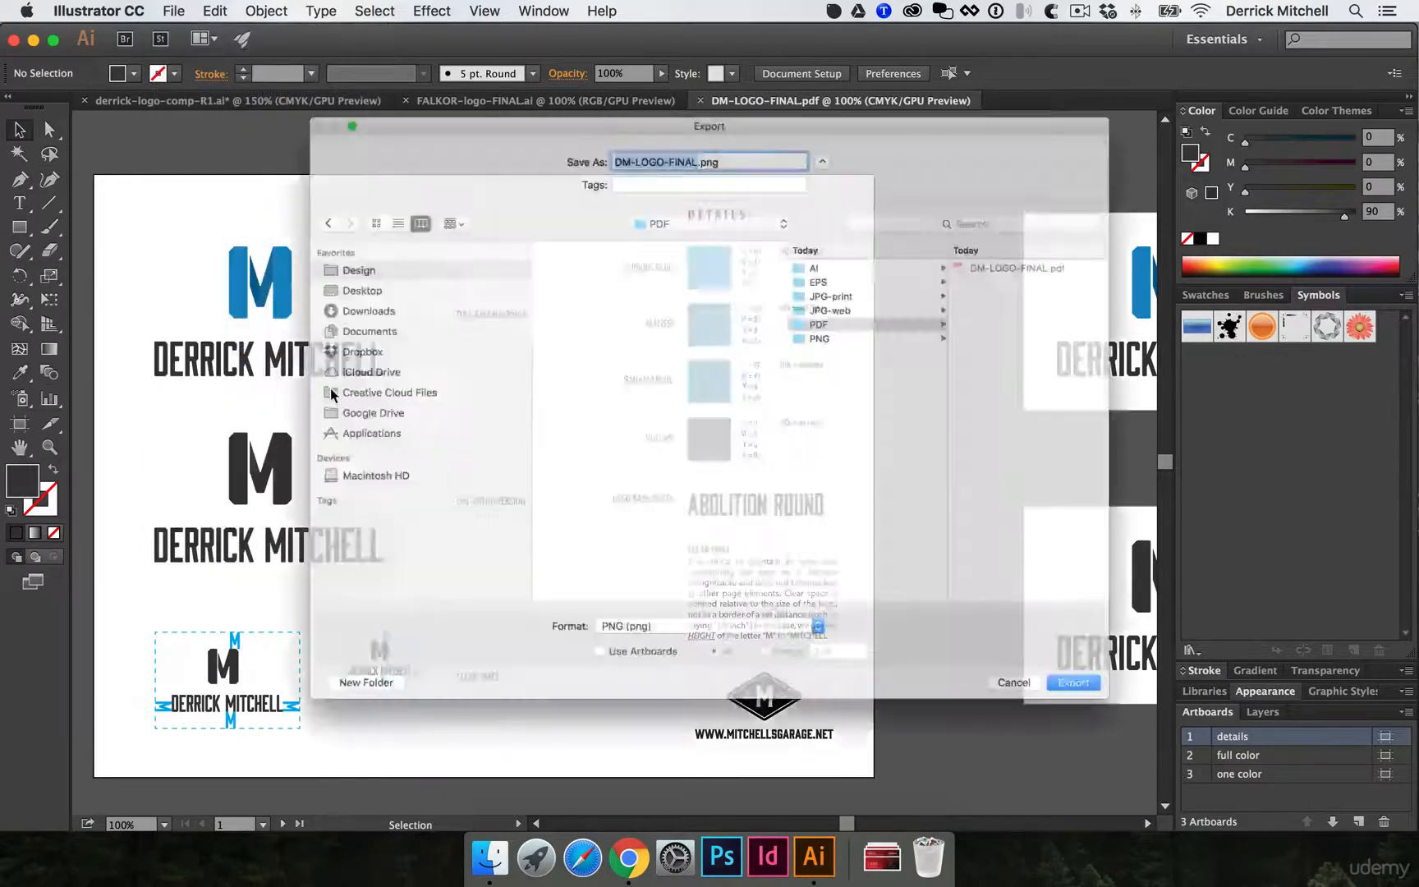
click(880, 269)
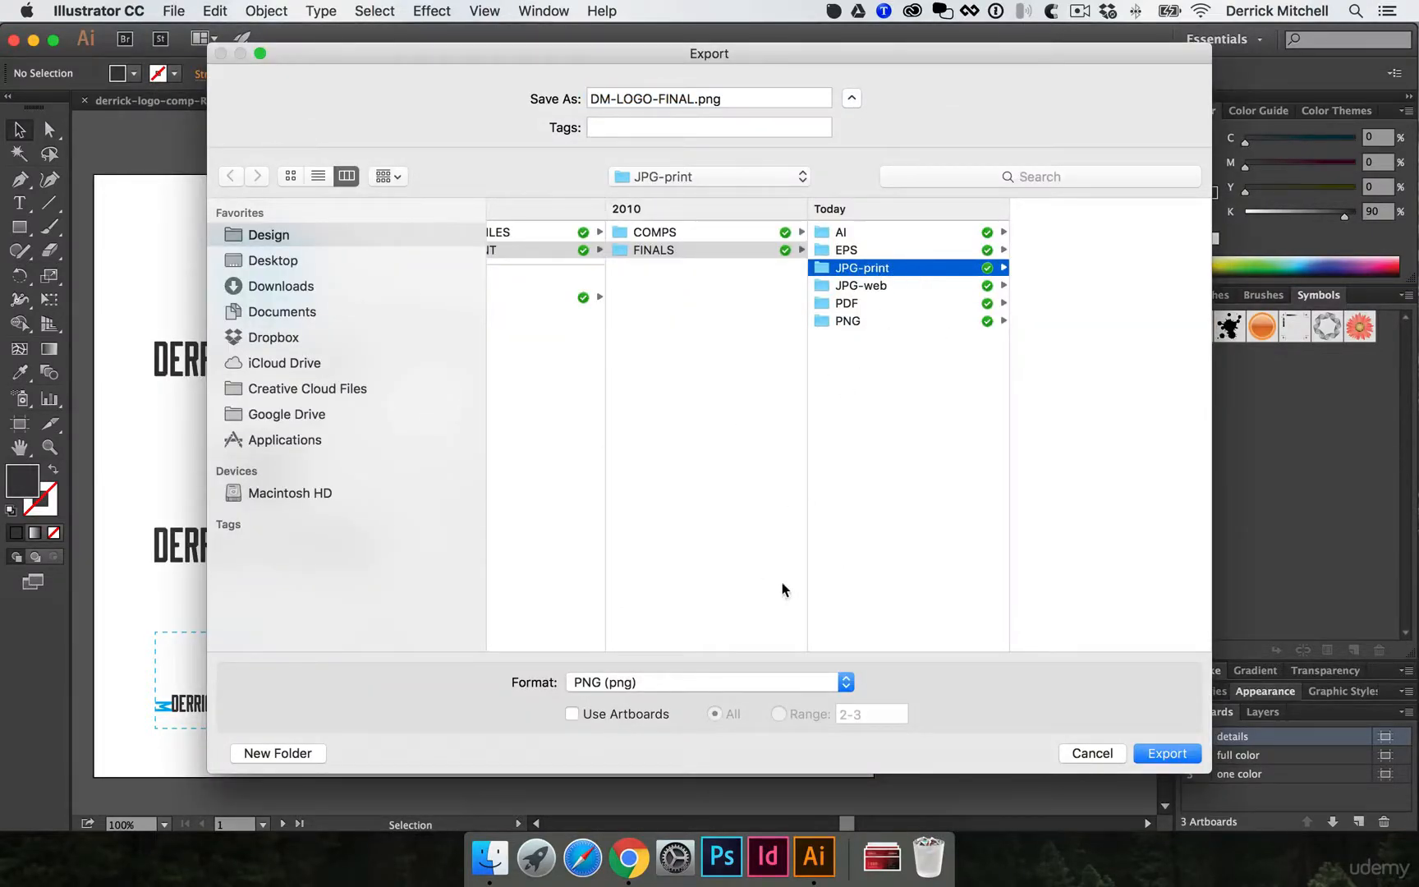
Step: Set the export format to JPEG (jpg) and enable Use Artboards for all artboards
click(763, 682)
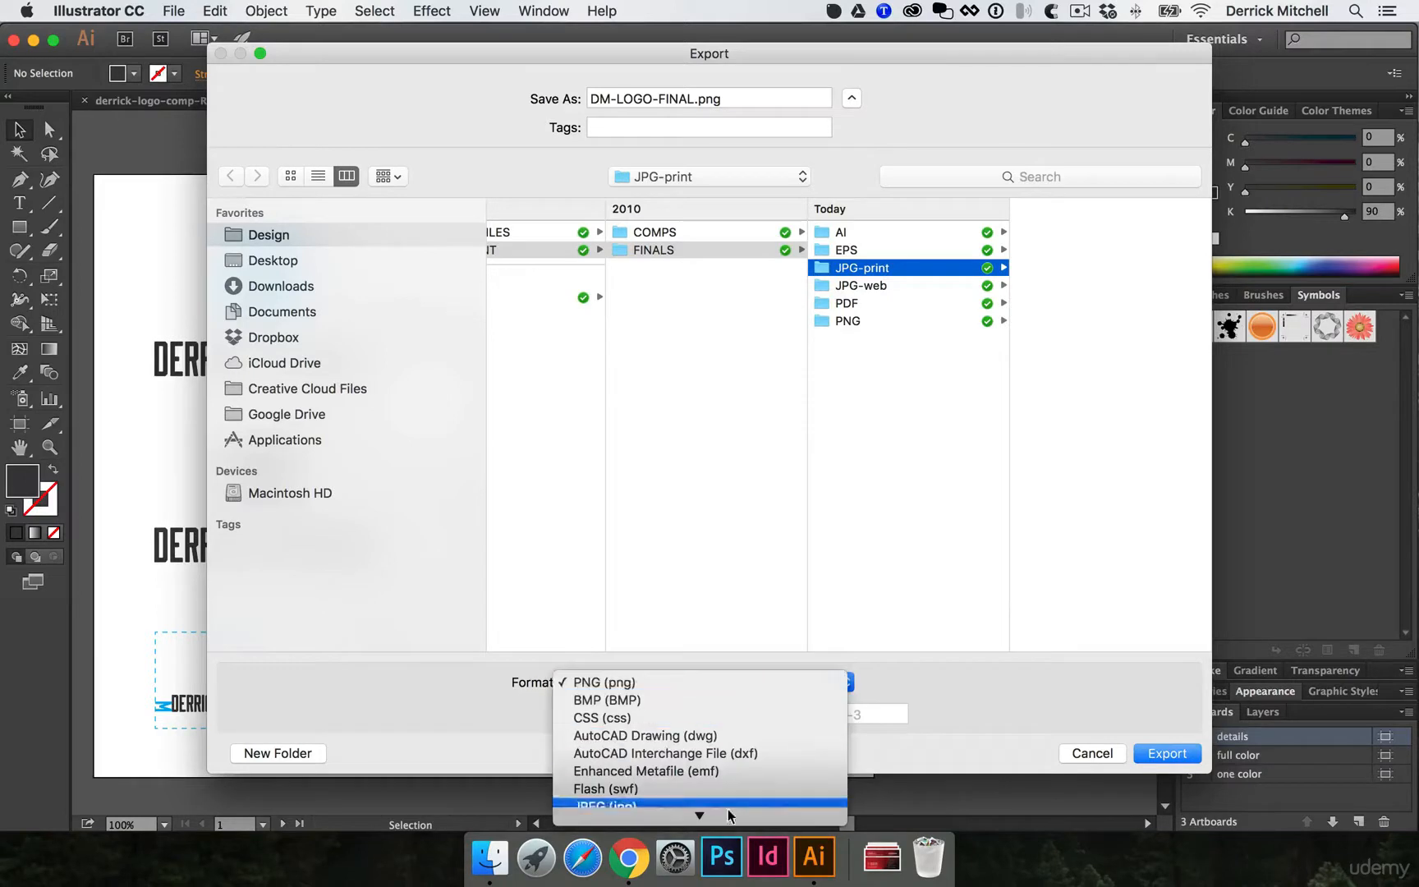
mouse_move(727, 813)
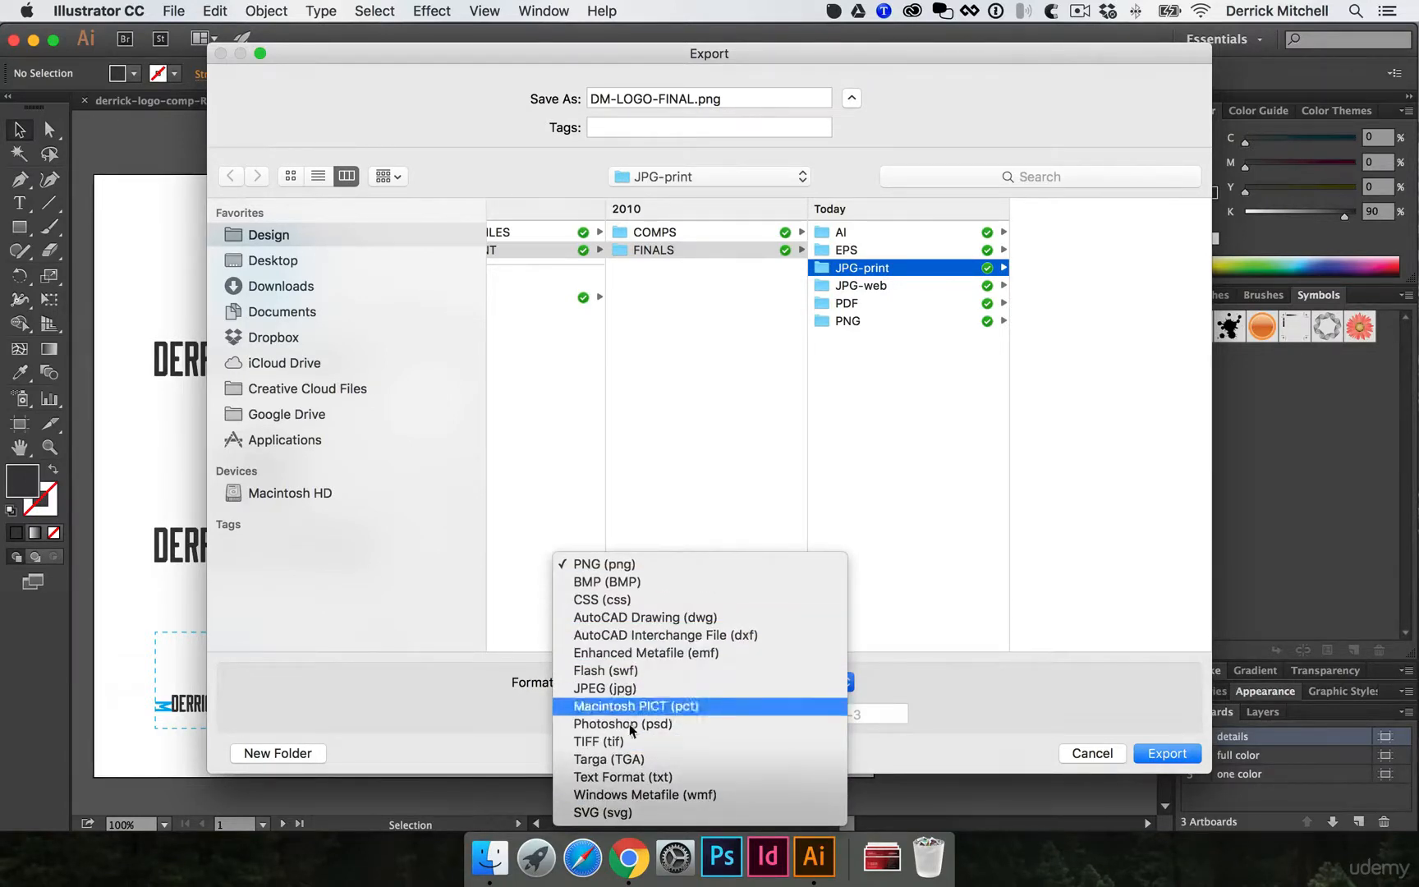
click(629, 694)
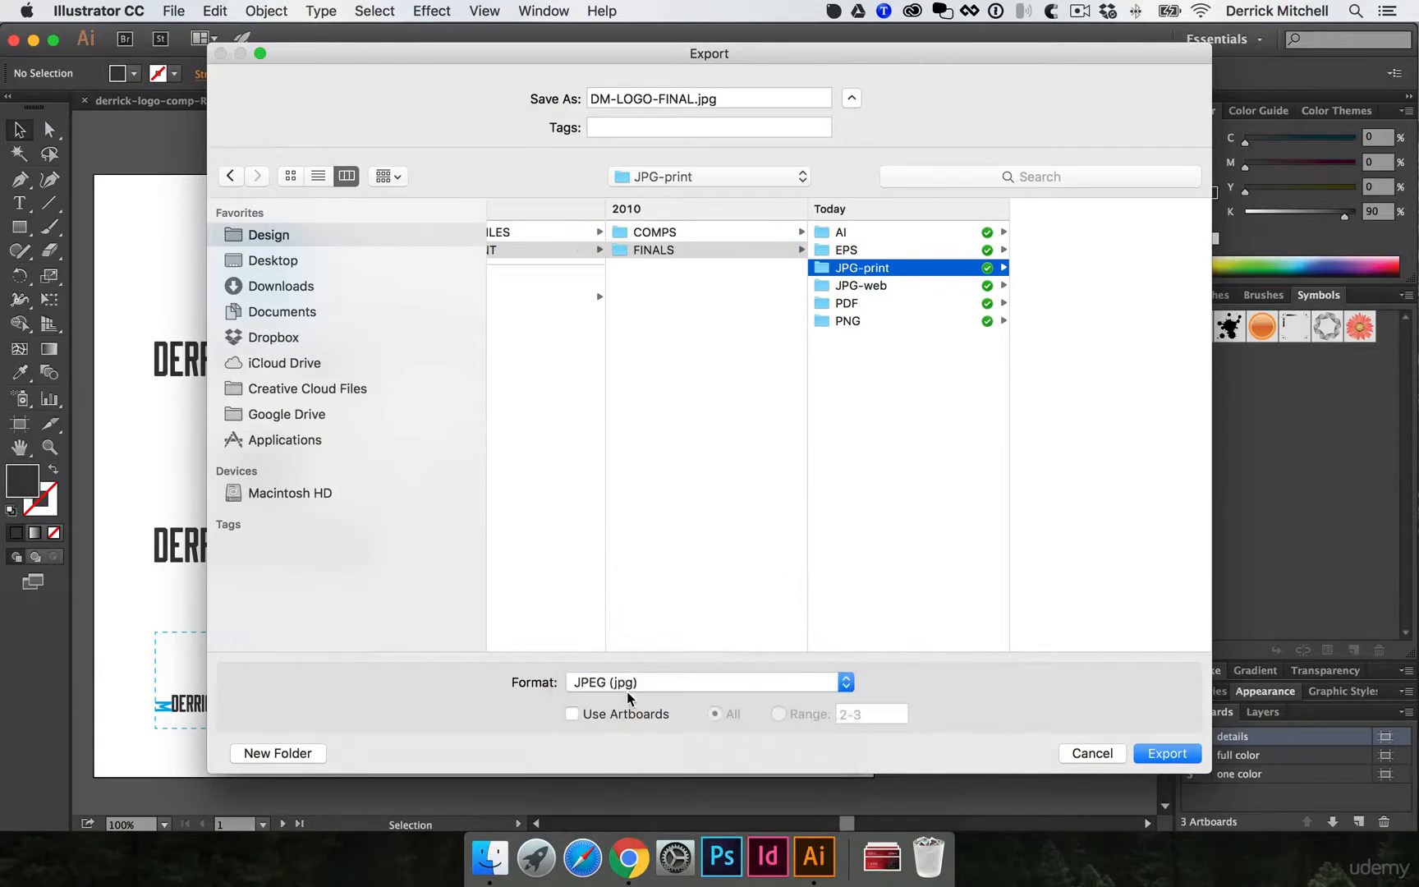
click(610, 716)
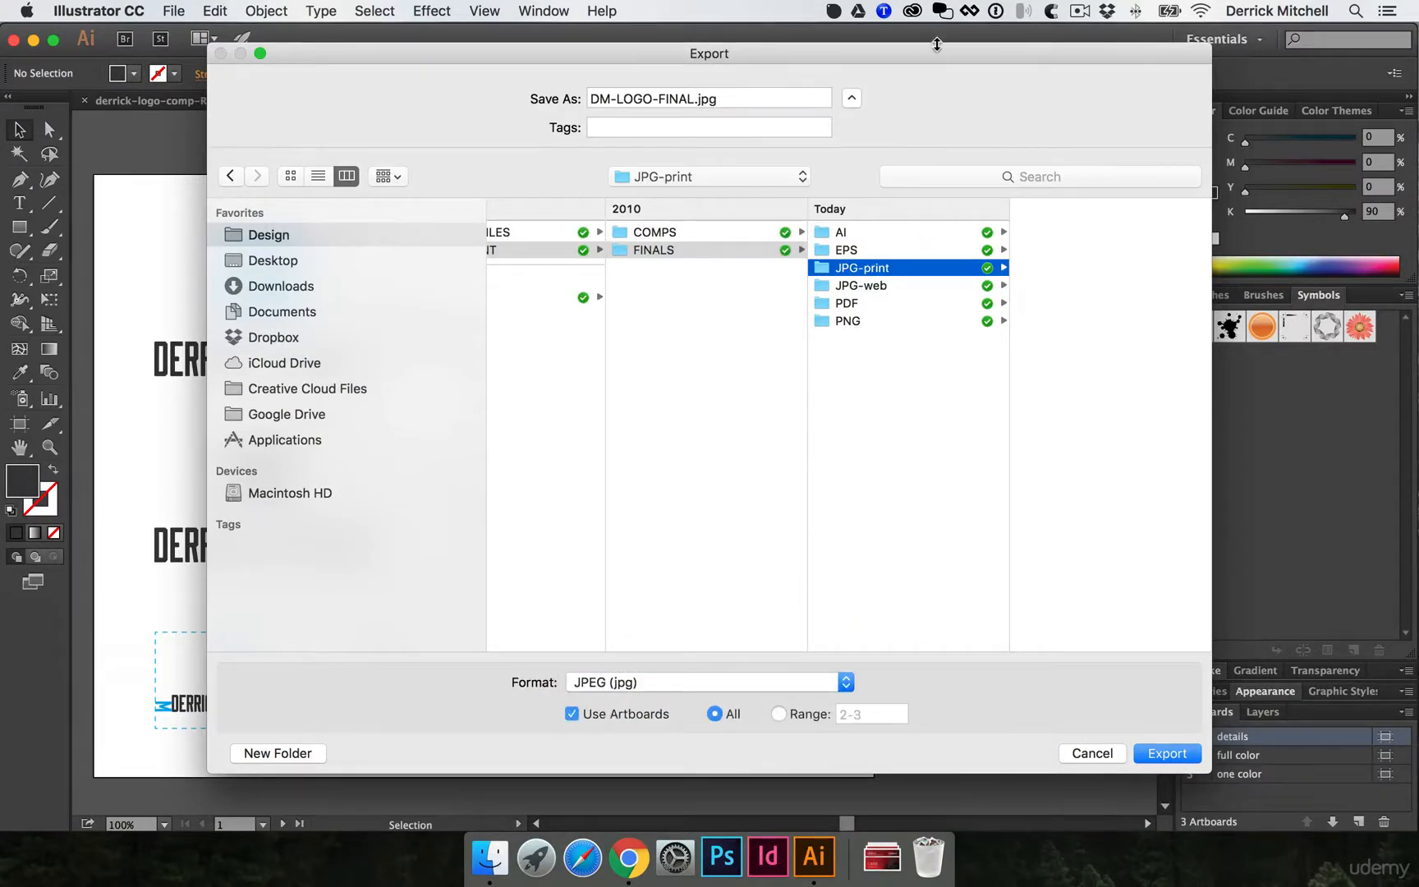
drag(931, 59, 840, 54)
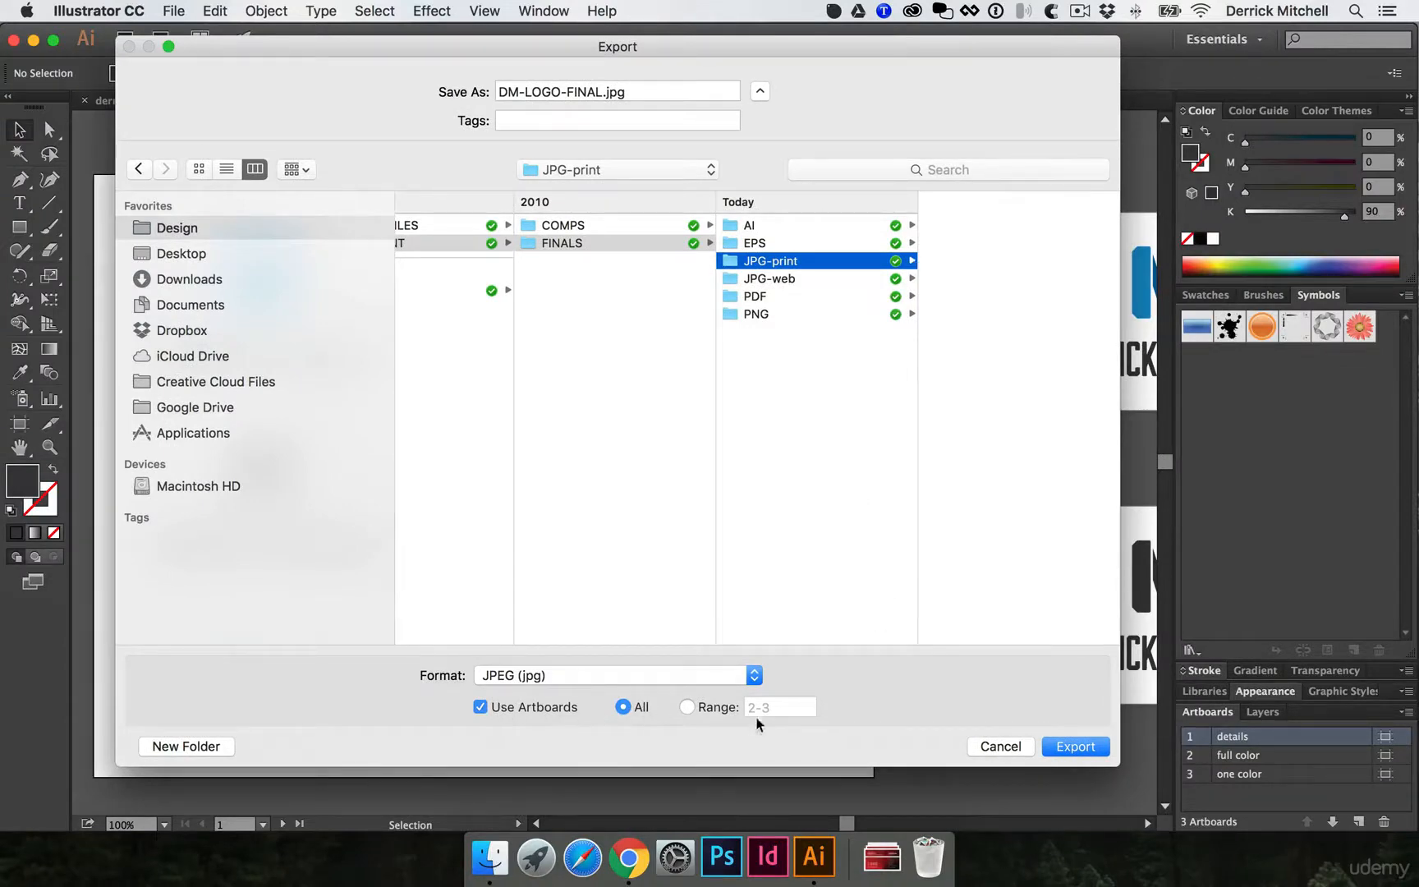
Step: Export the print JPEGs with quality 10 (Maximum) and High (300 ppi) resolution
click(1074, 746)
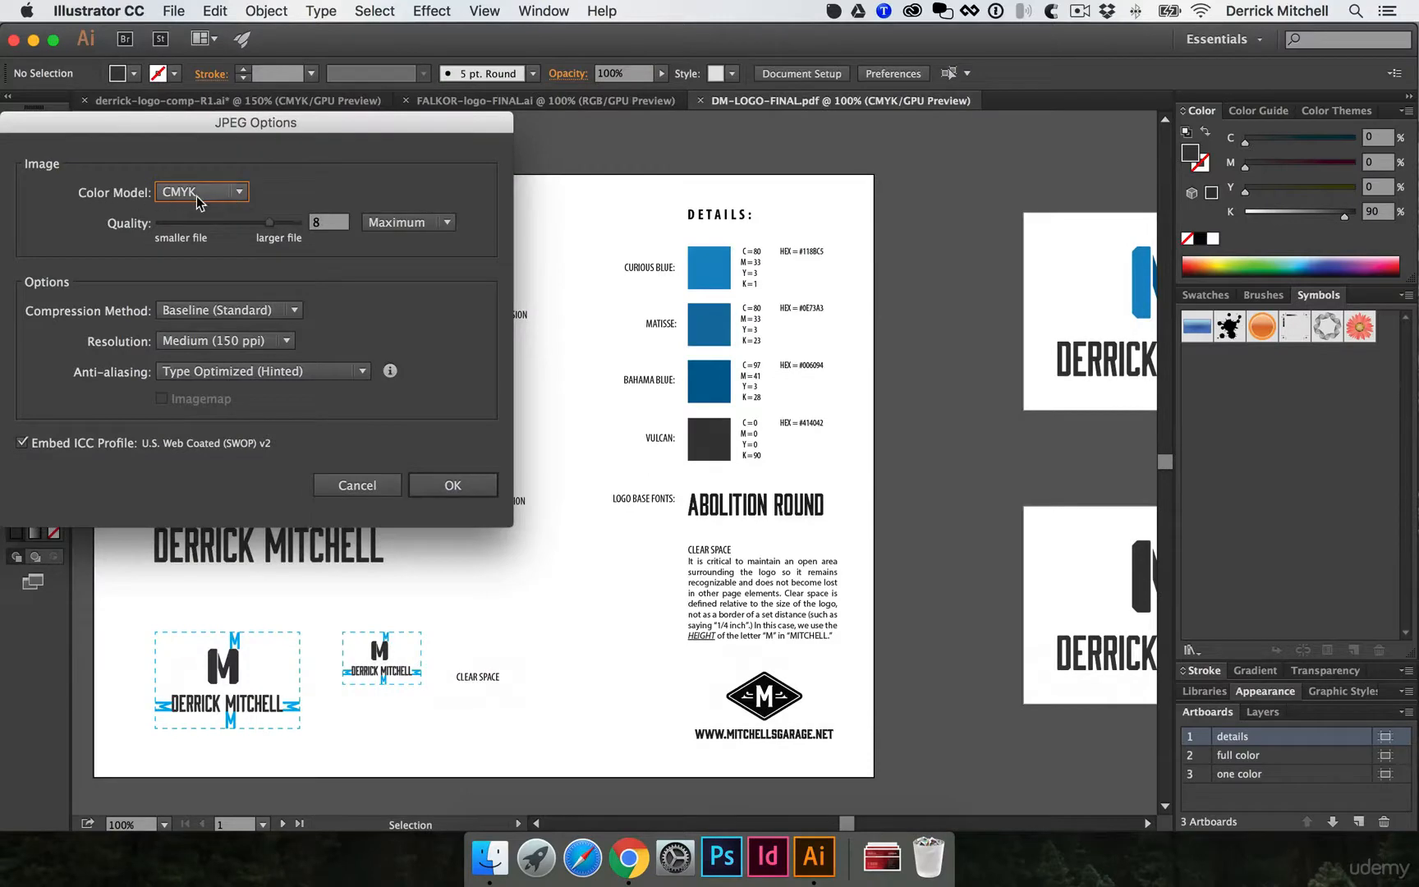
click(270, 223)
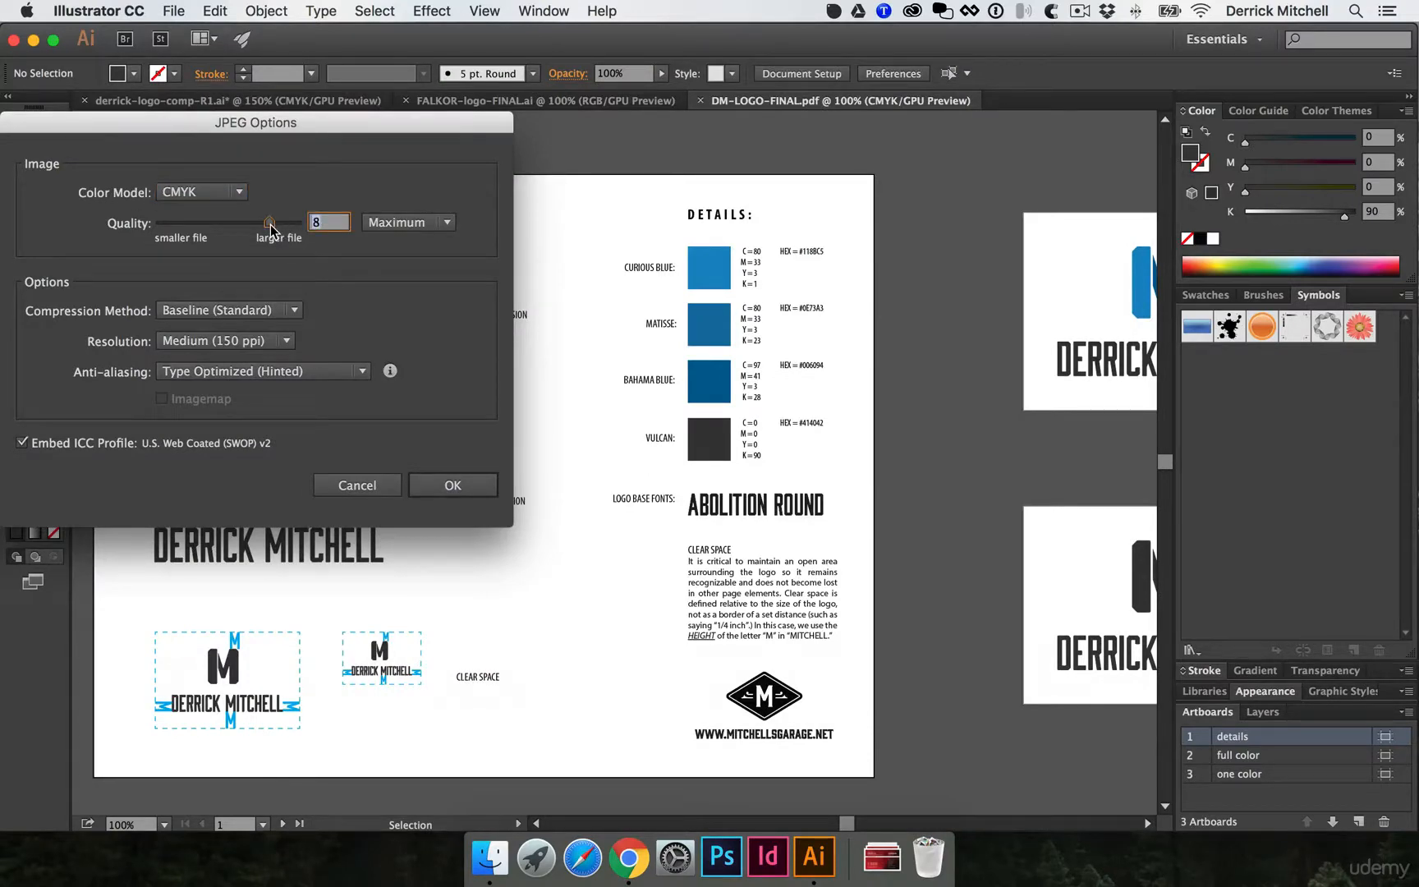
drag(270, 223, 377, 230)
click(175, 349)
click(194, 408)
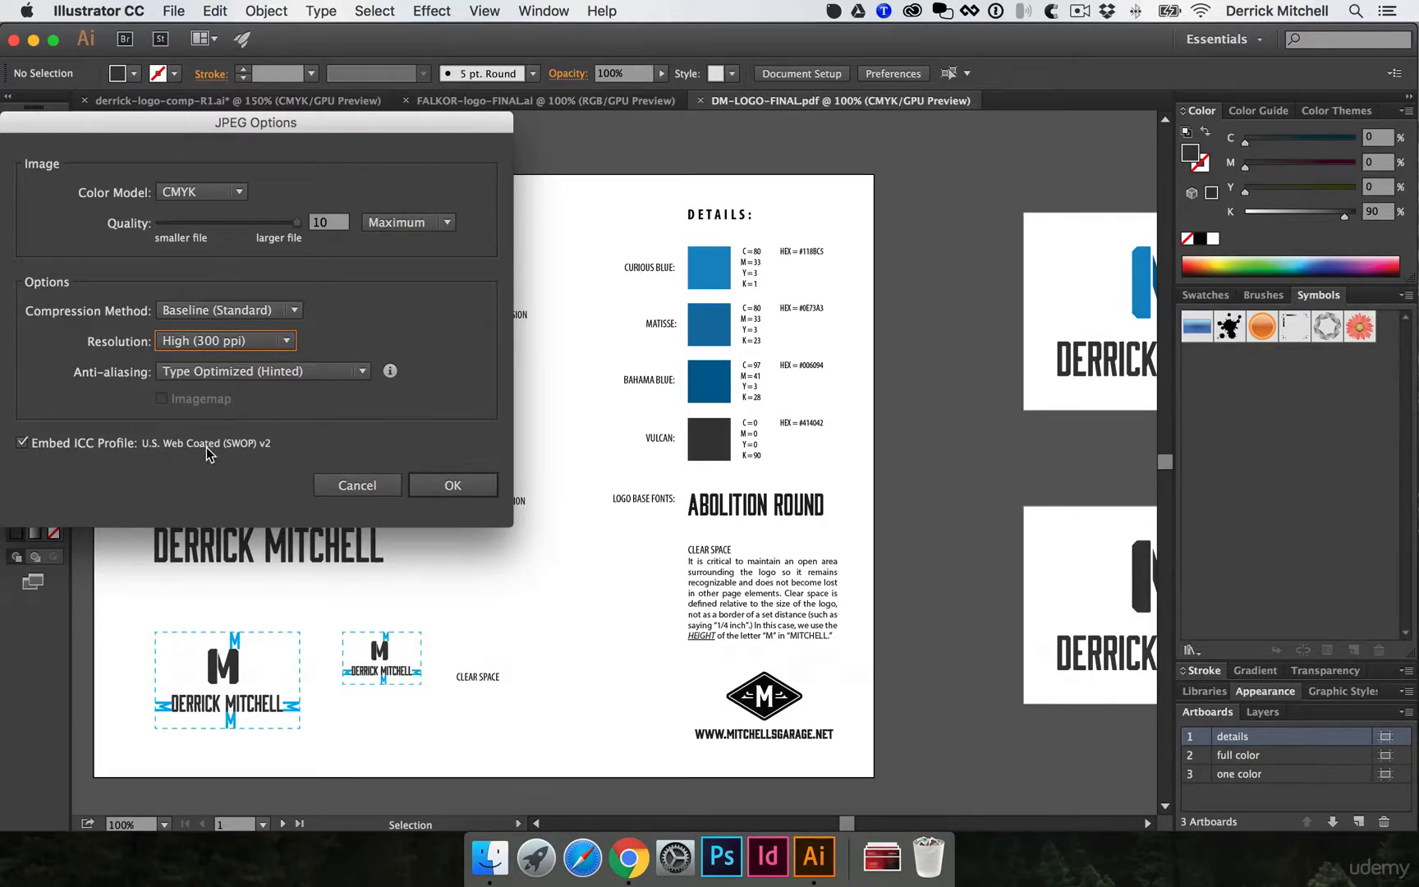
click(452, 486)
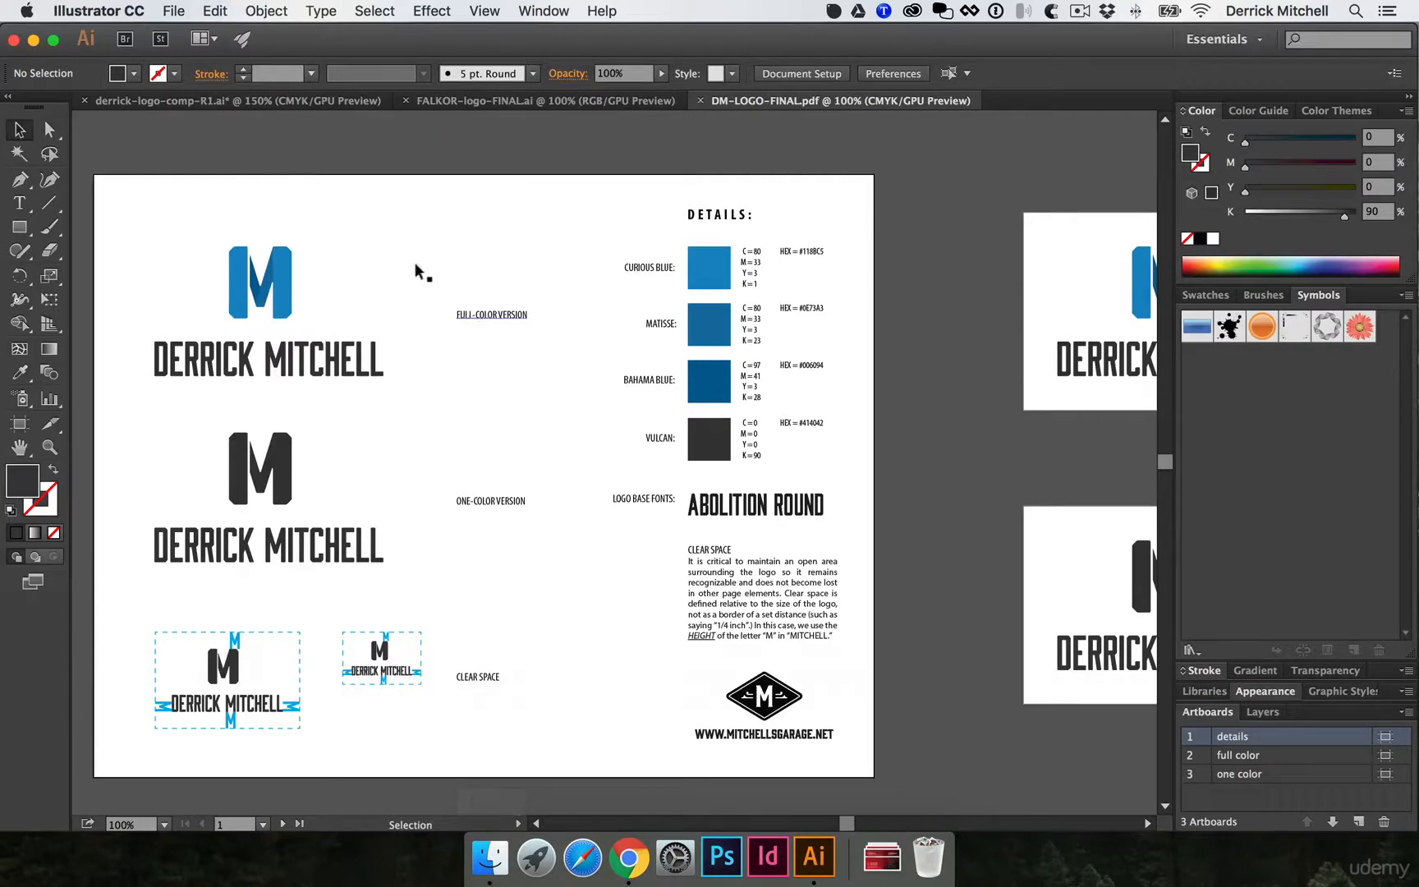
Step: Start another JPEG export of the logo document into FINALS > JPG-web, using all artboards
click(176, 10)
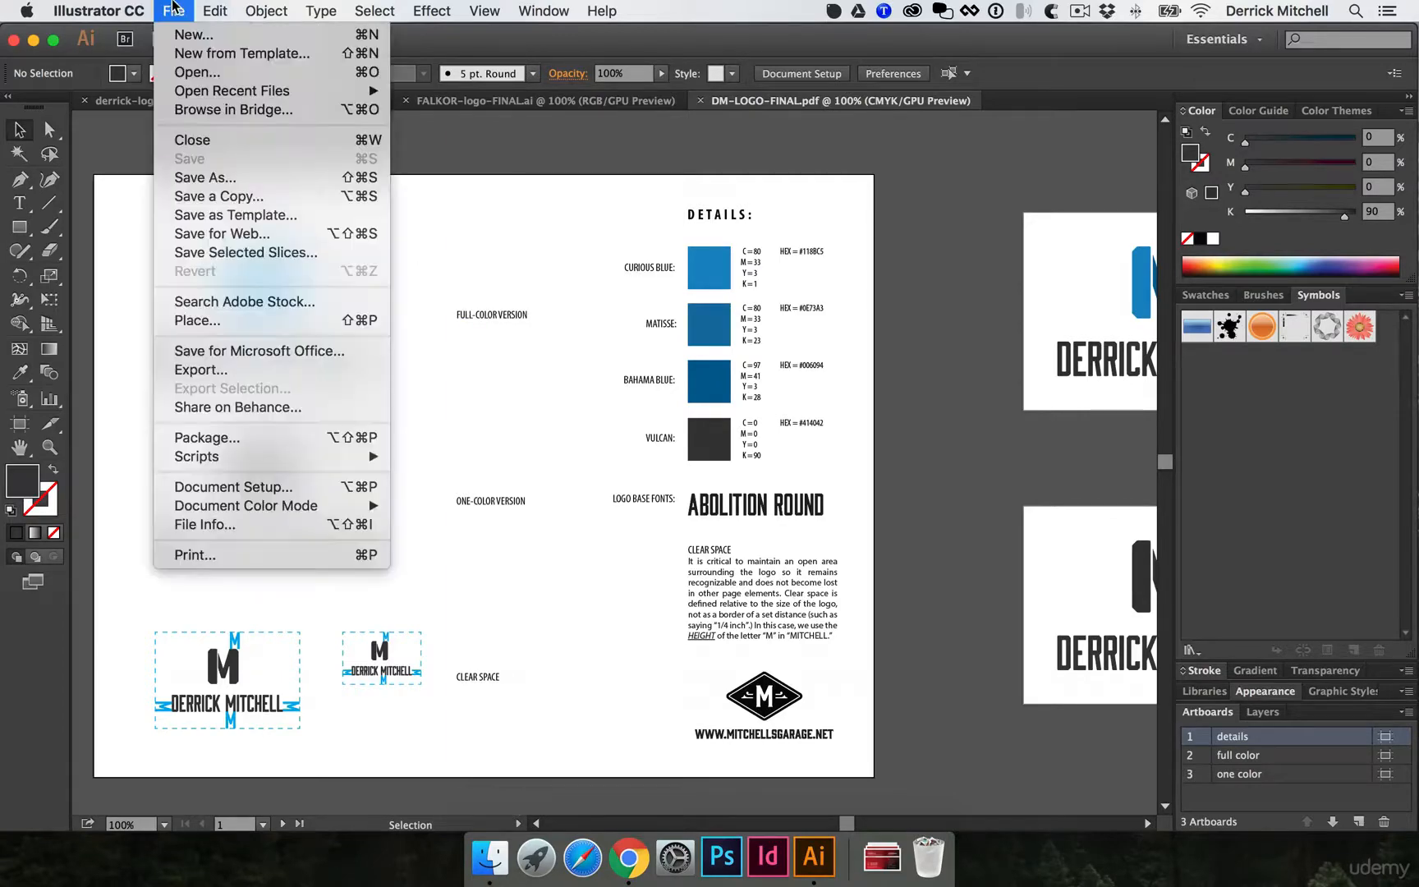
click(206, 372)
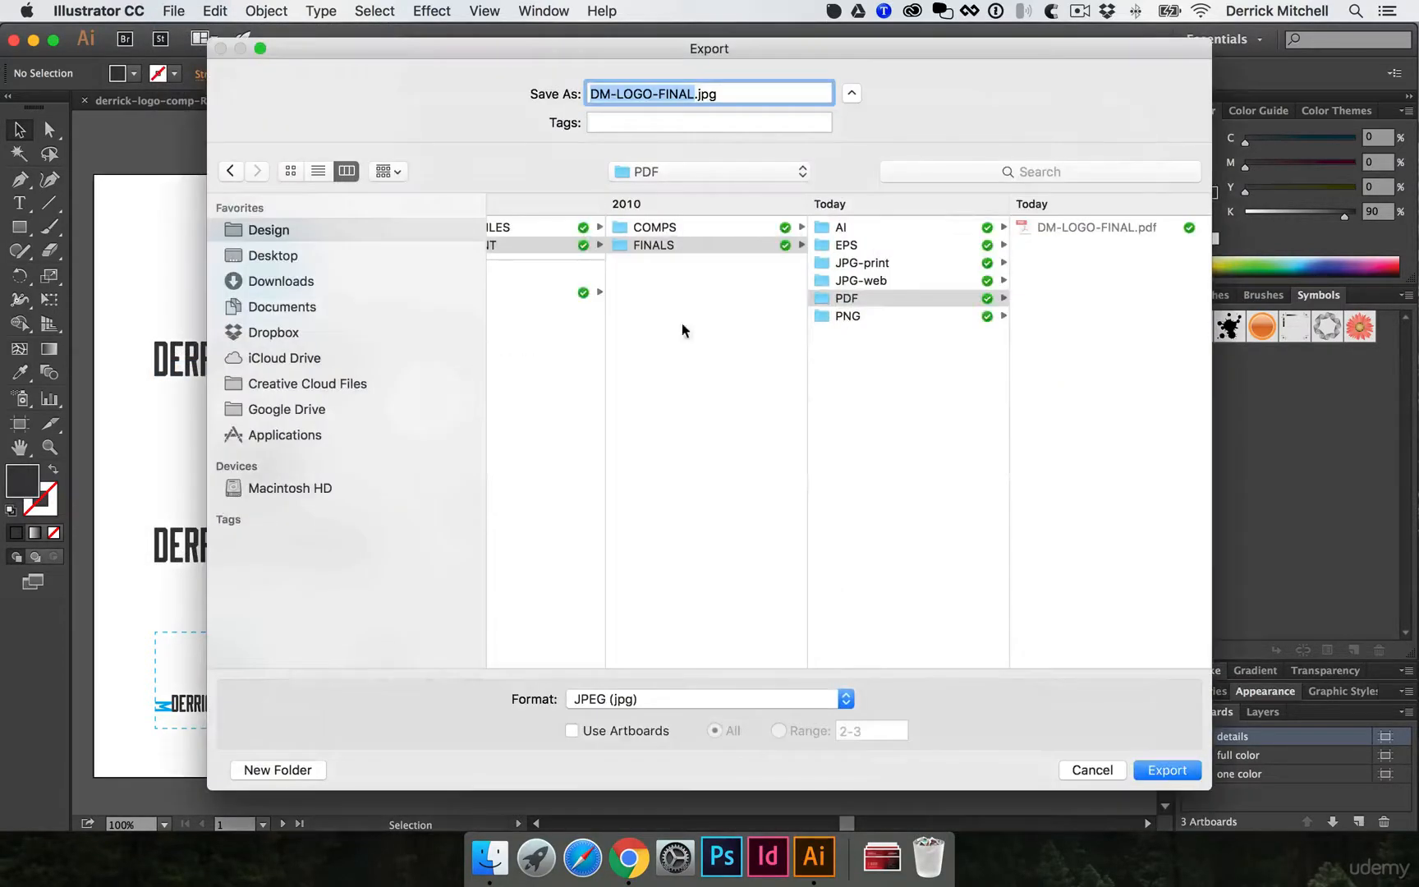
click(885, 280)
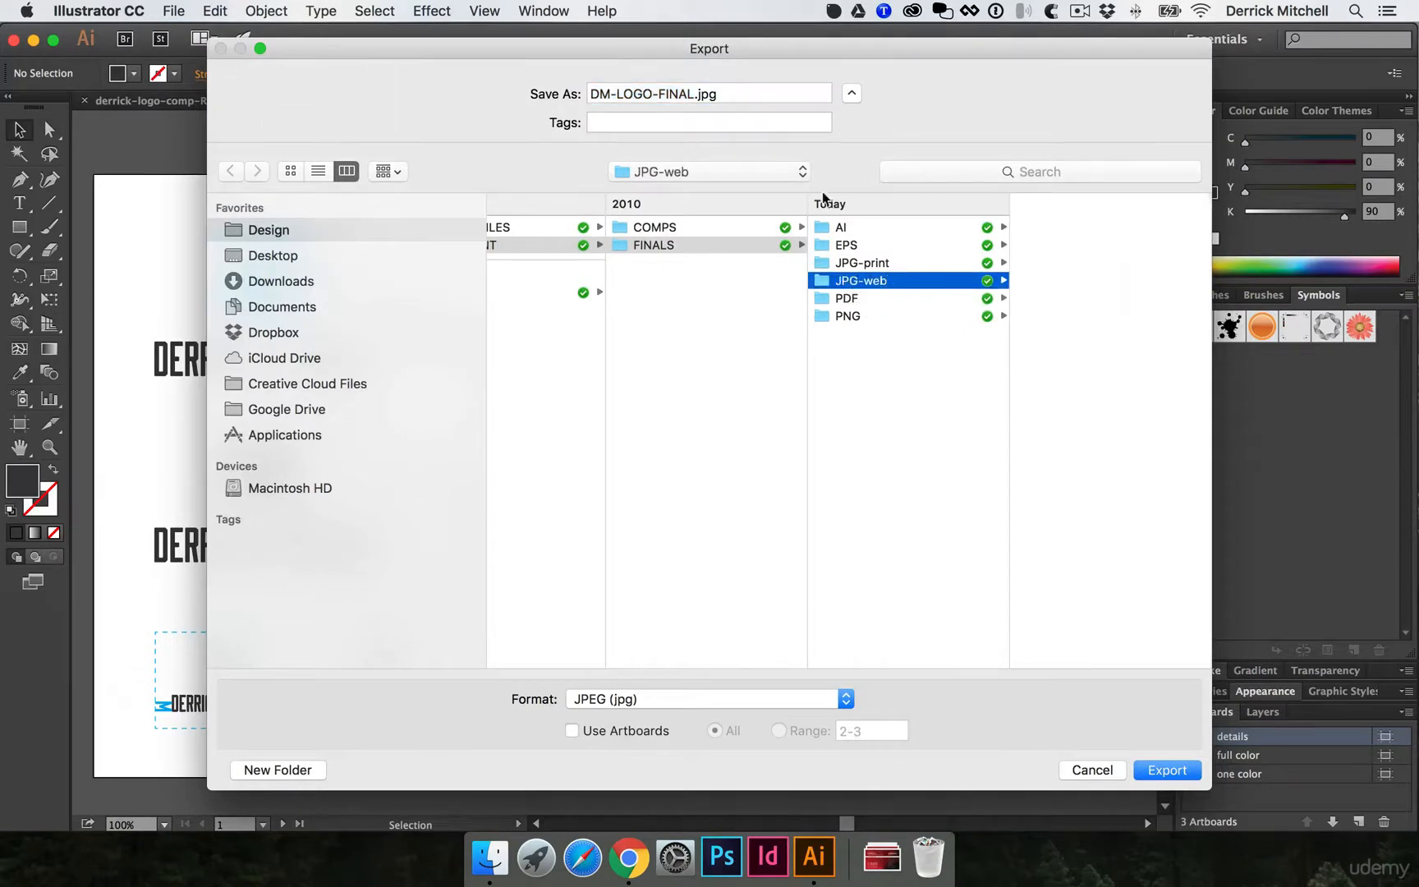
click(612, 731)
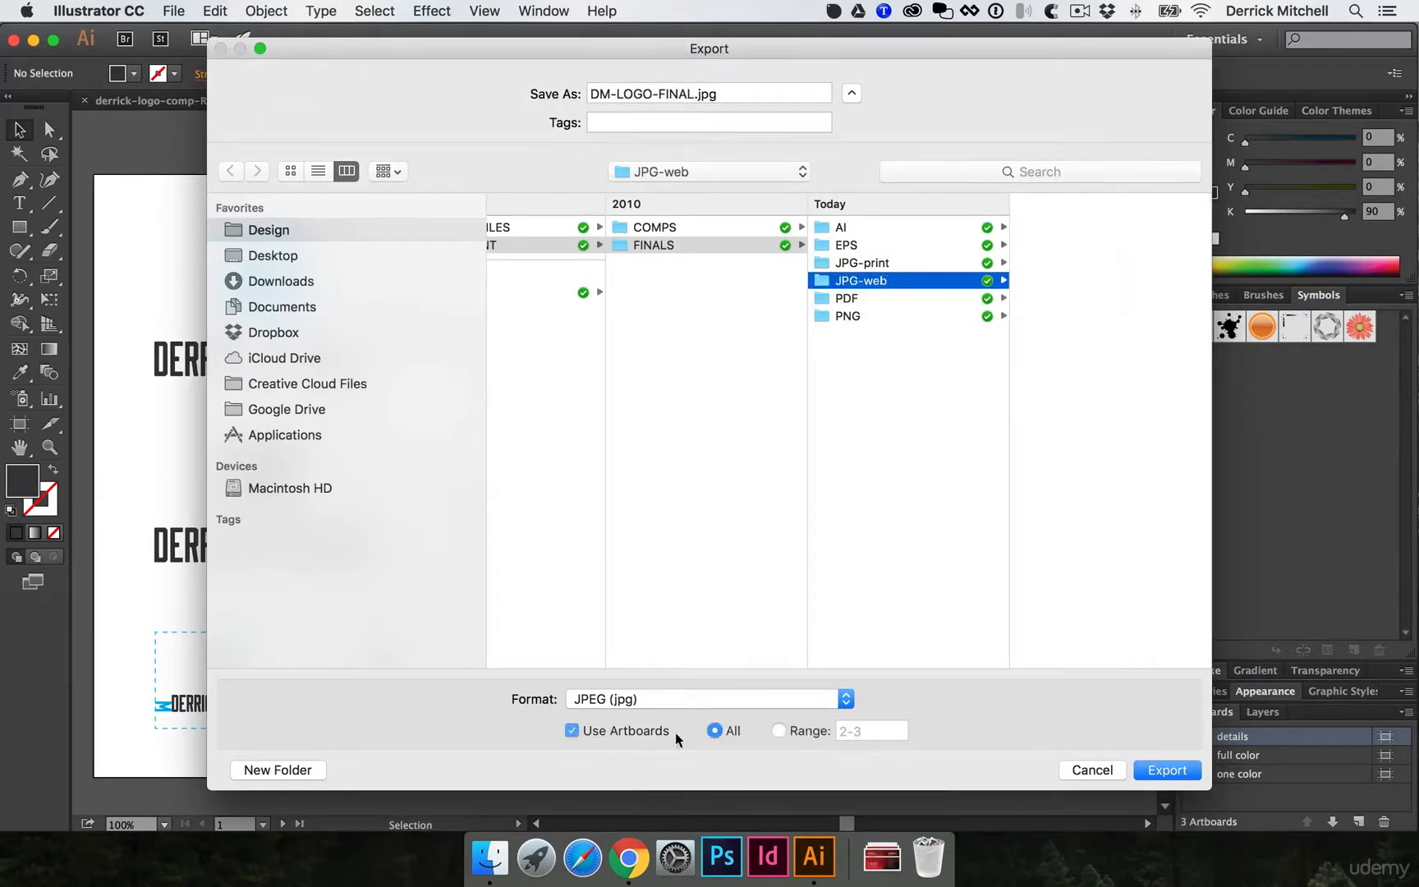
click(1166, 769)
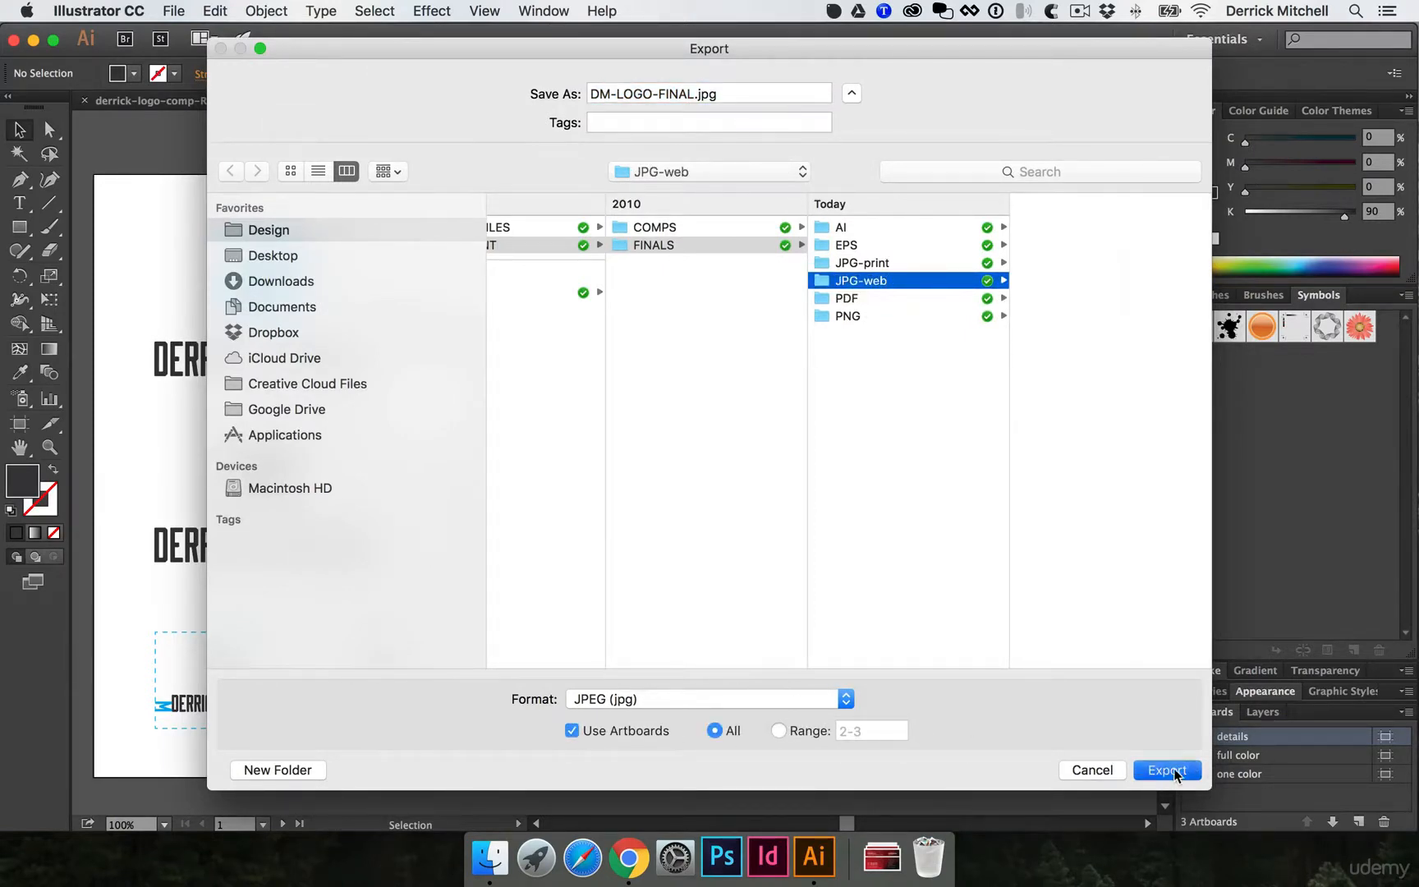
Step: Export the web JPEGs in RGB at Screen (72 ppi) resolution with the sRGB ICC profile embedded
click(234, 191)
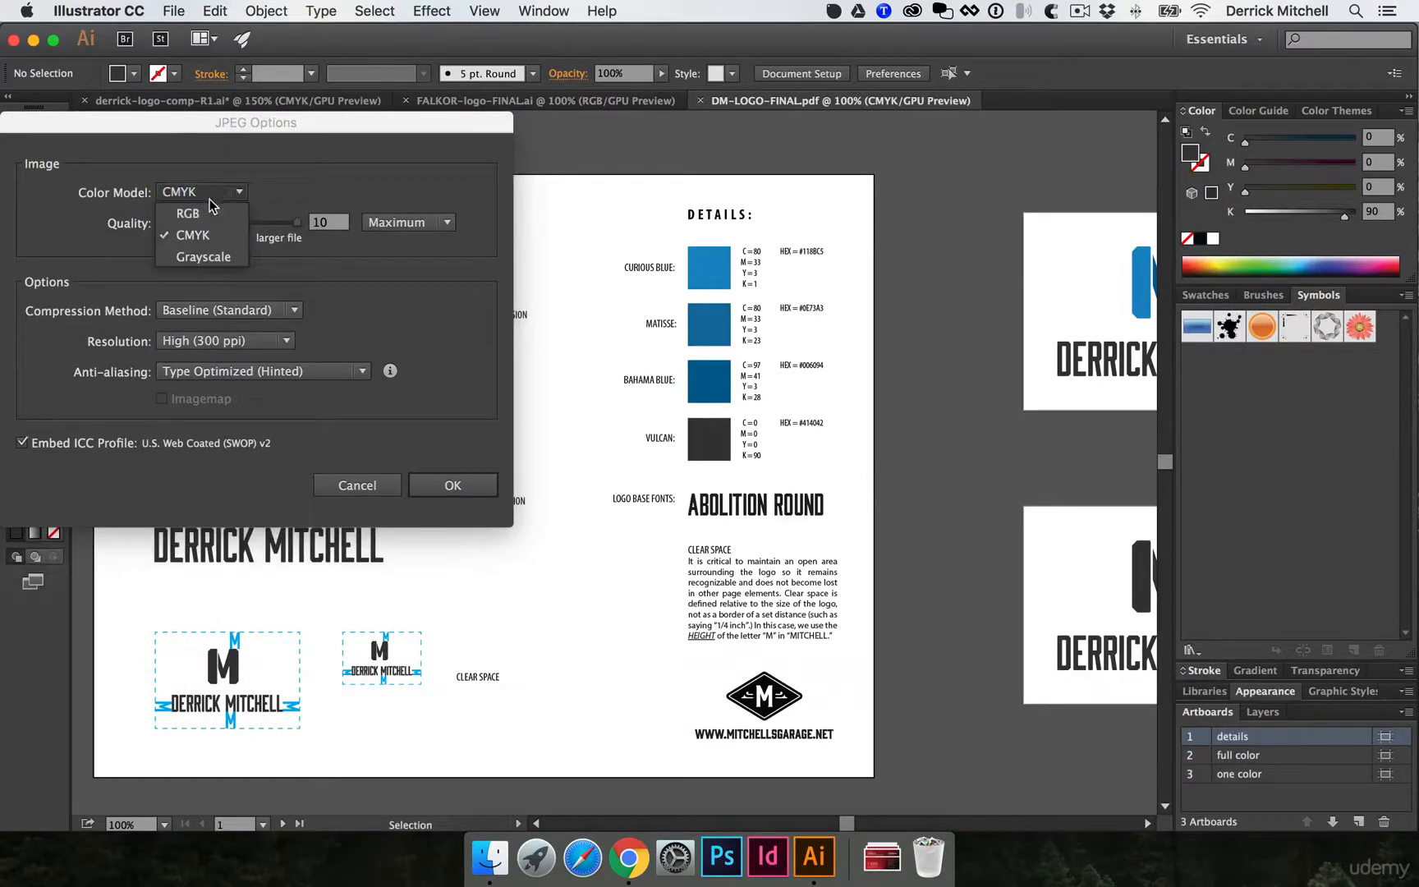
click(196, 215)
click(297, 223)
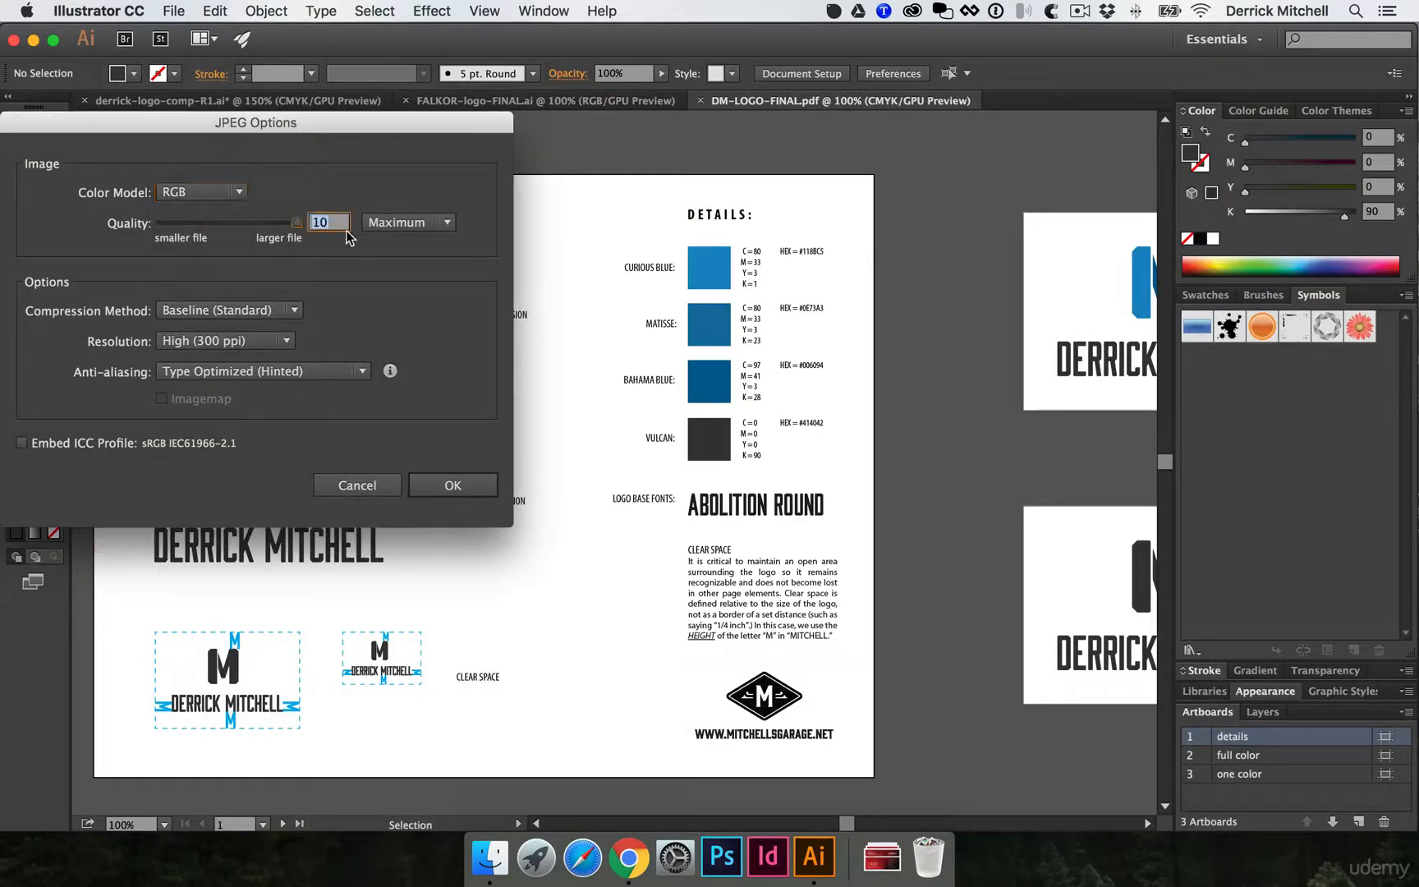
click(245, 342)
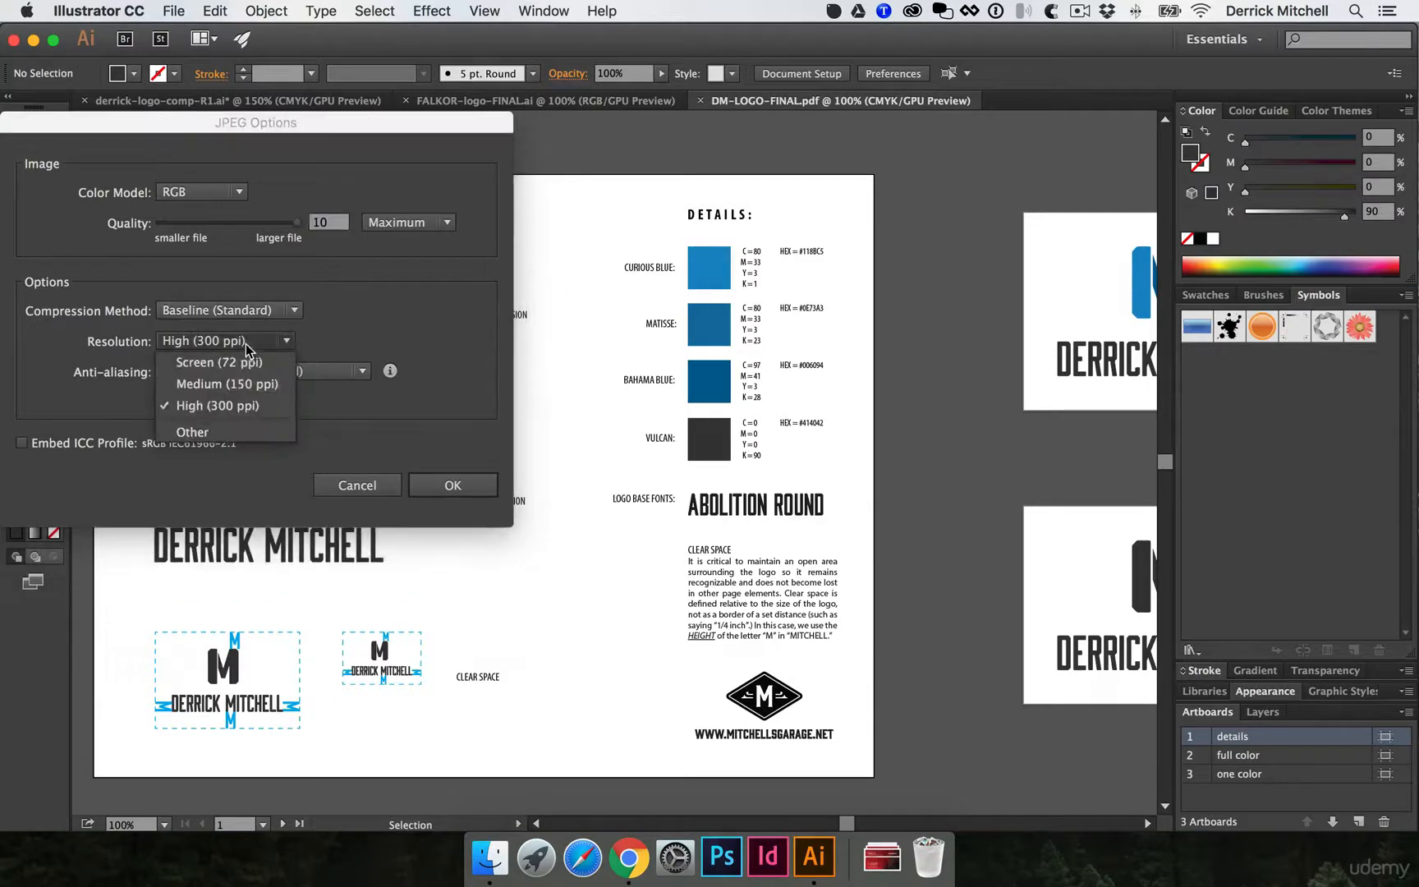
click(231, 362)
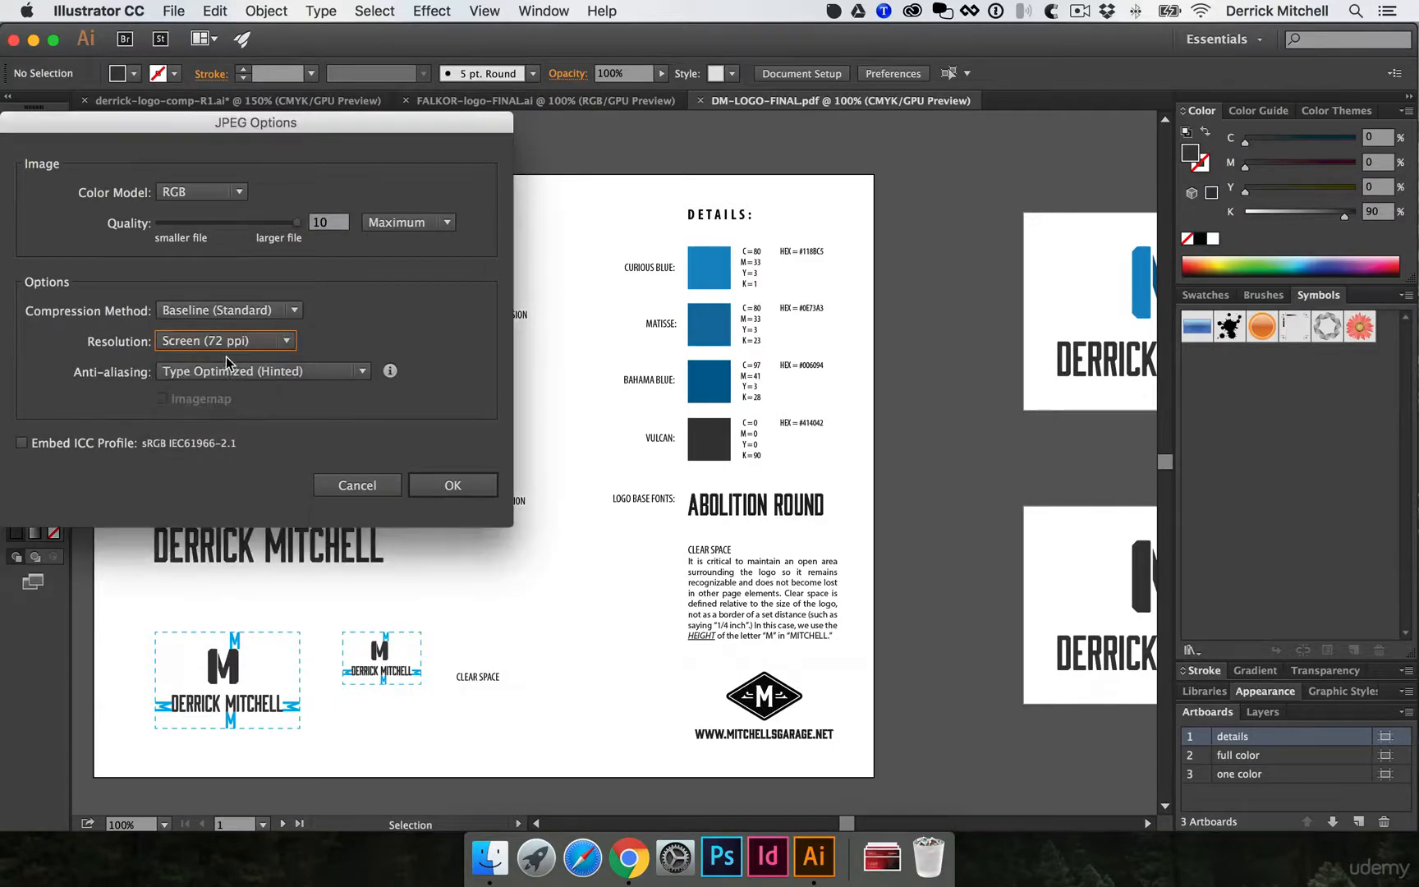
click(48, 450)
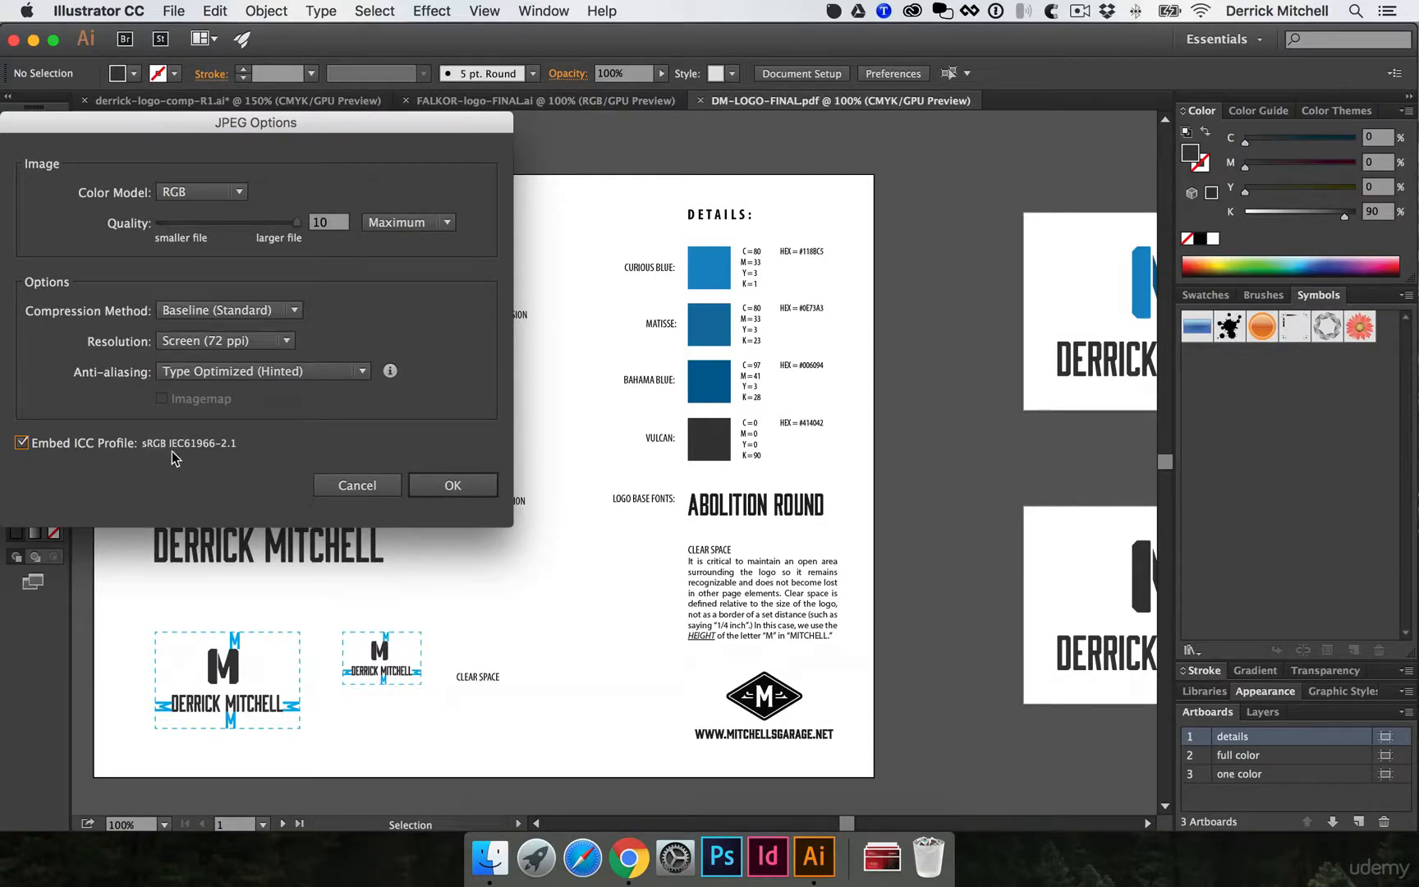
click(436, 489)
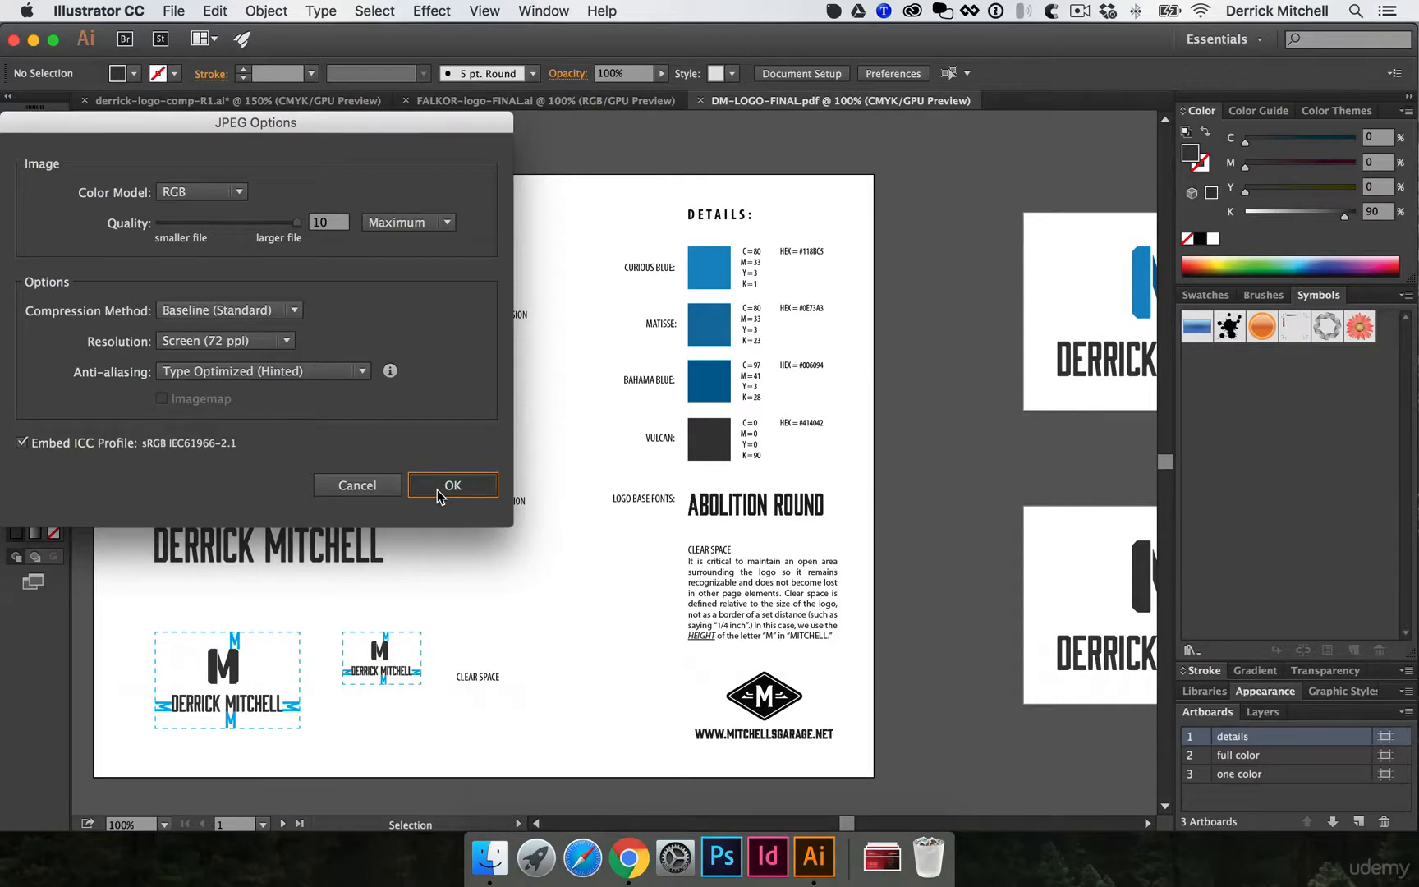
Step: Switch to Finder and compare the file size of DM-LOGO-FINAL_details.jpg in the JPG-print and JPG-web folders
click(491, 858)
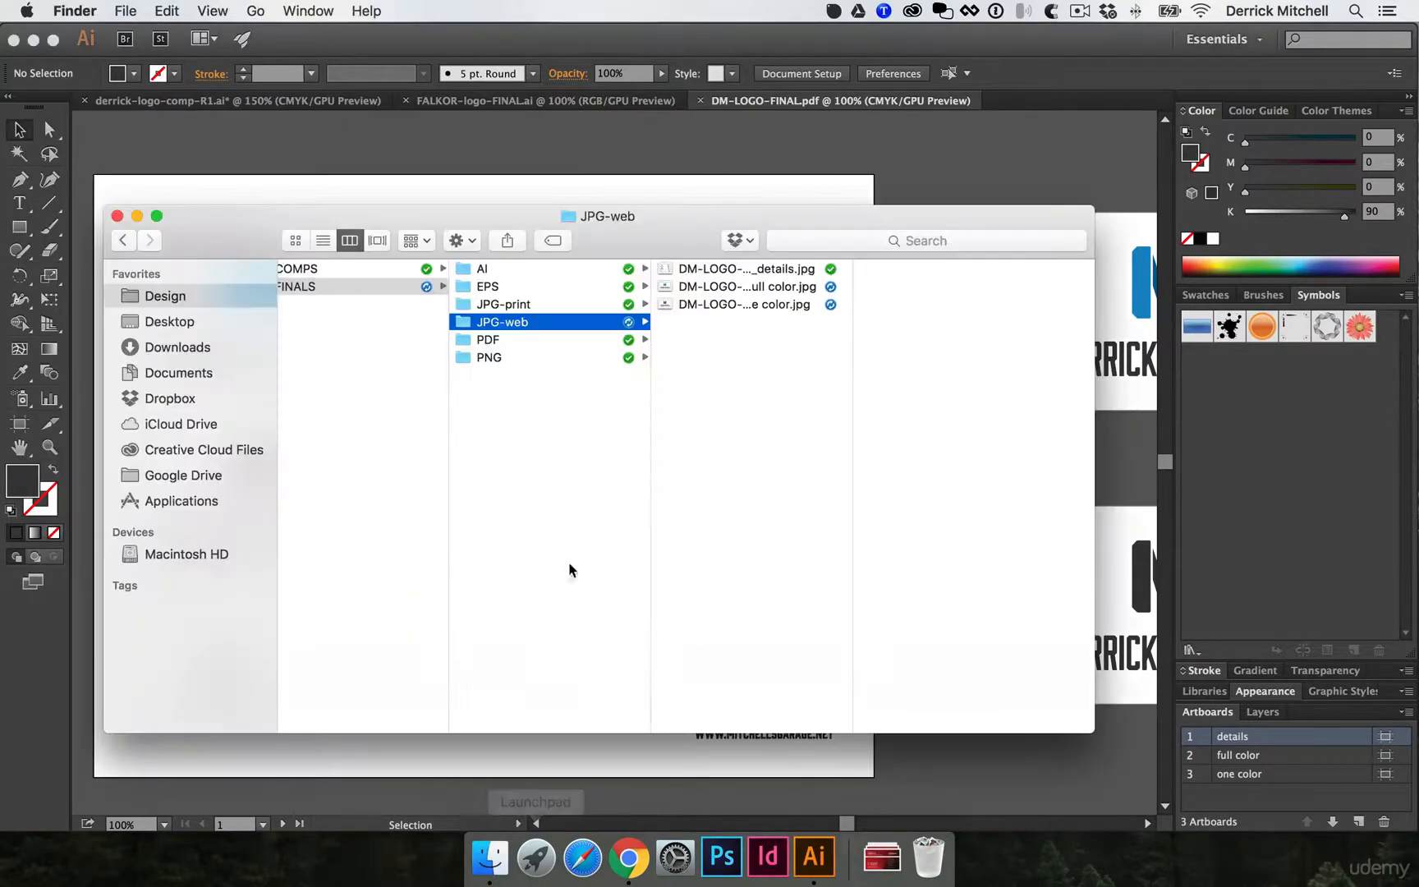
click(564, 308)
click(792, 269)
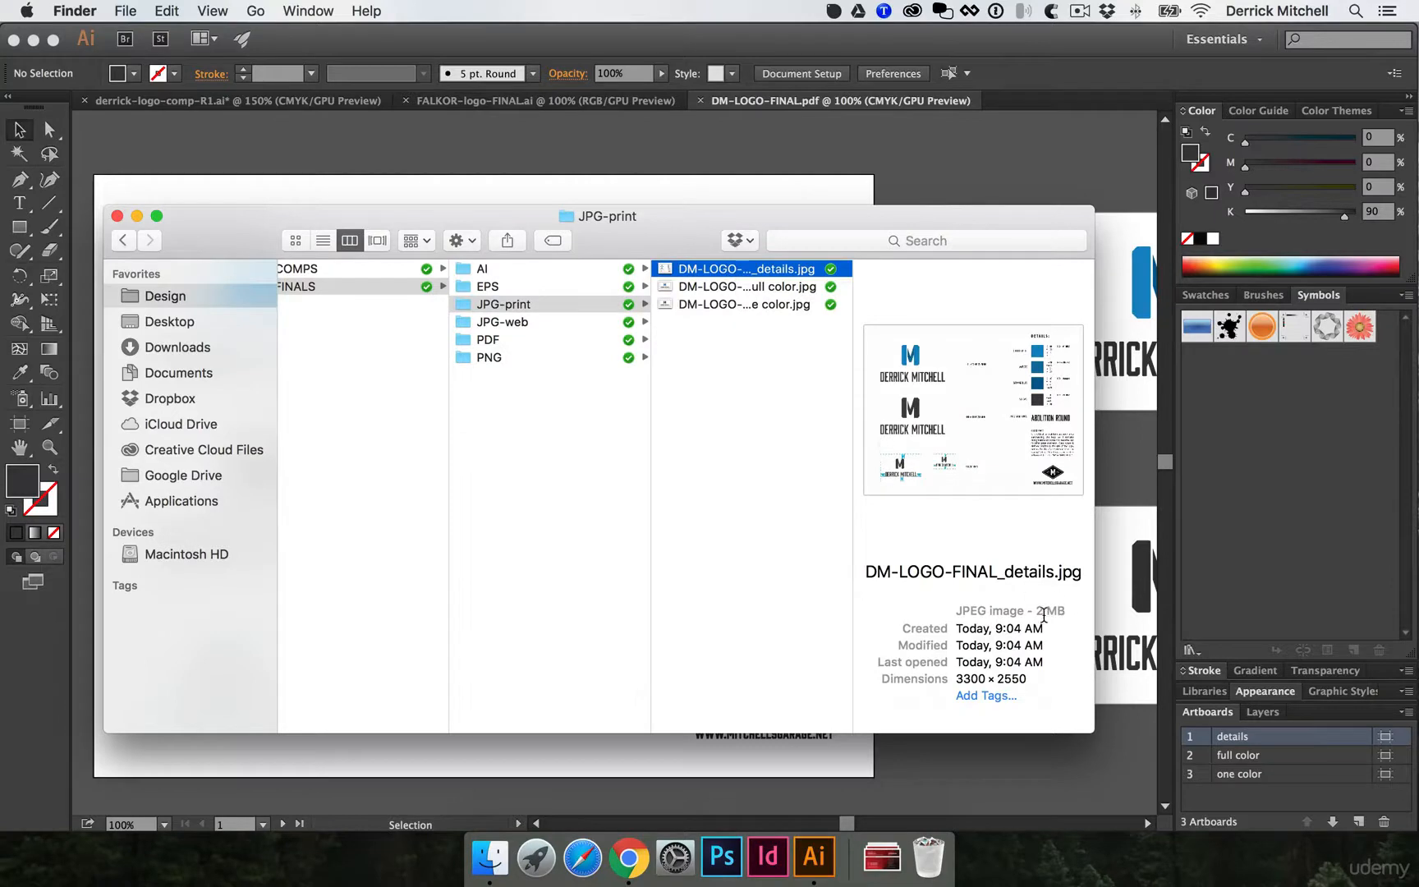
click(550, 322)
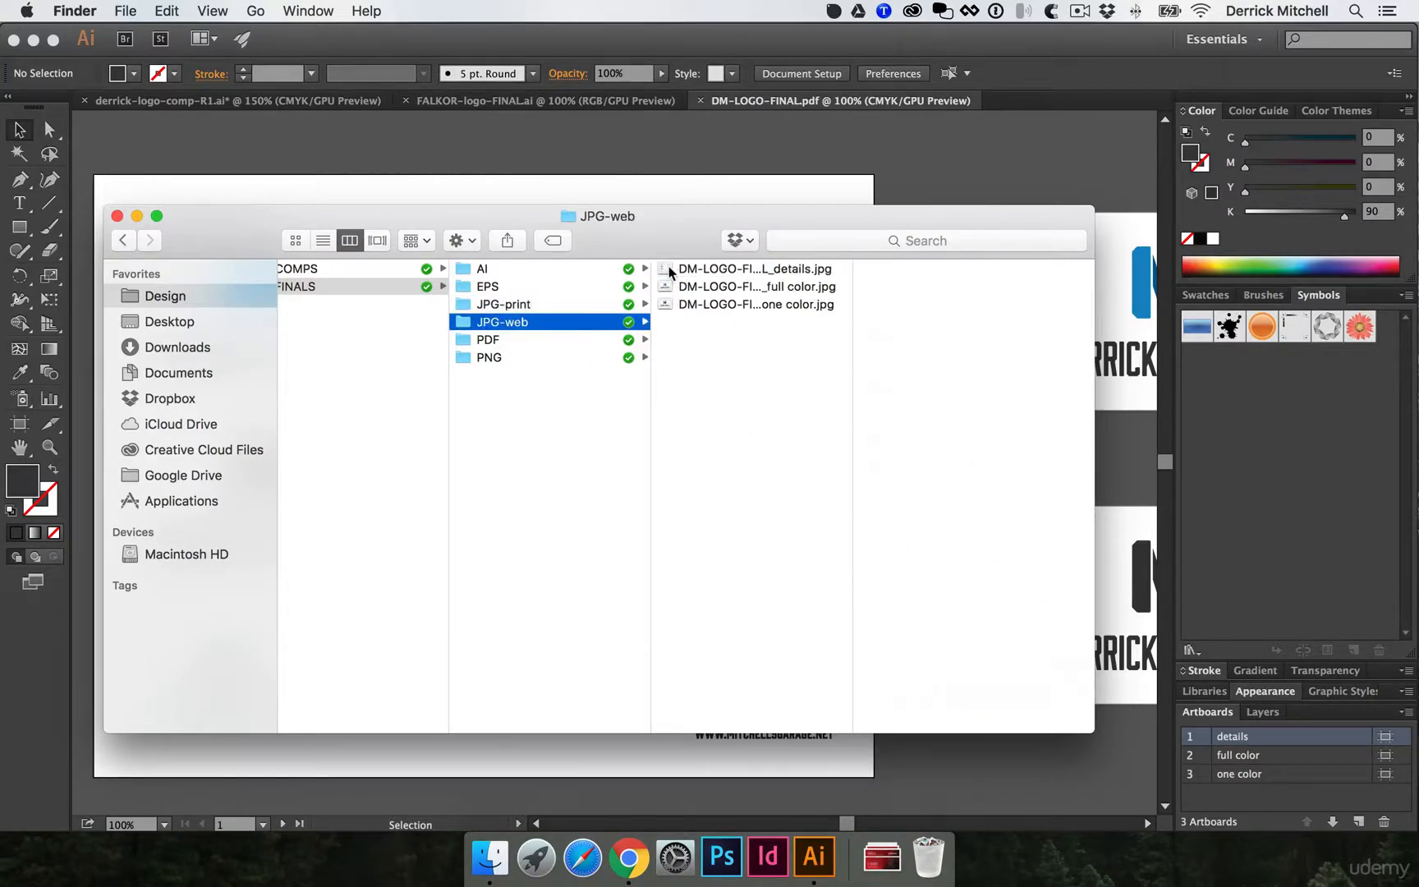
click(669, 268)
drag(1034, 610, 1077, 610)
Step: Preview the exported logo files in the JPG-print folder, starting with DM-LOGO-FINAL_details.jpg
click(534, 305)
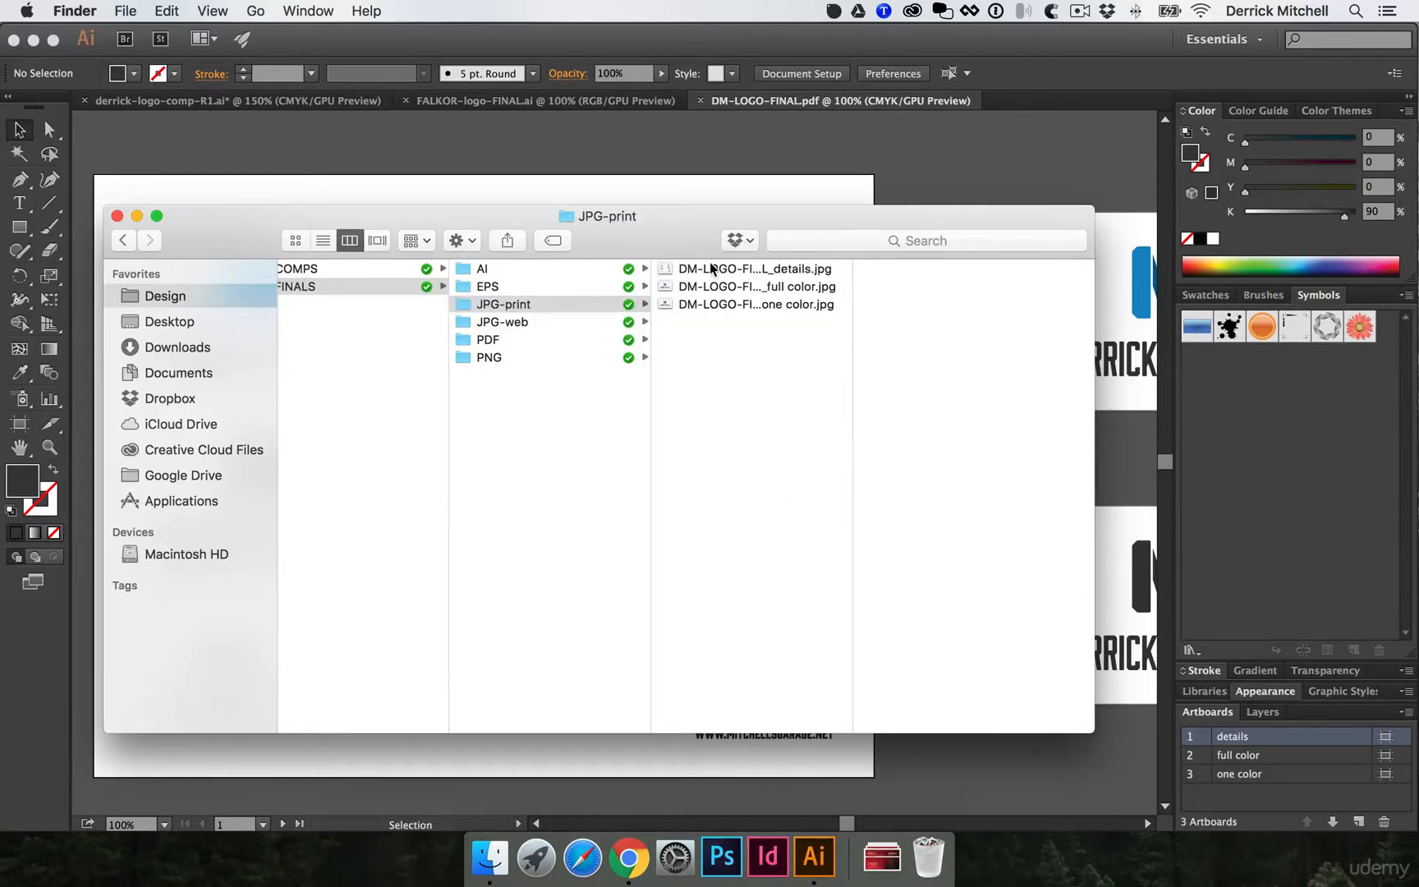
click(711, 268)
key(space)
key(Down)
key(Down)
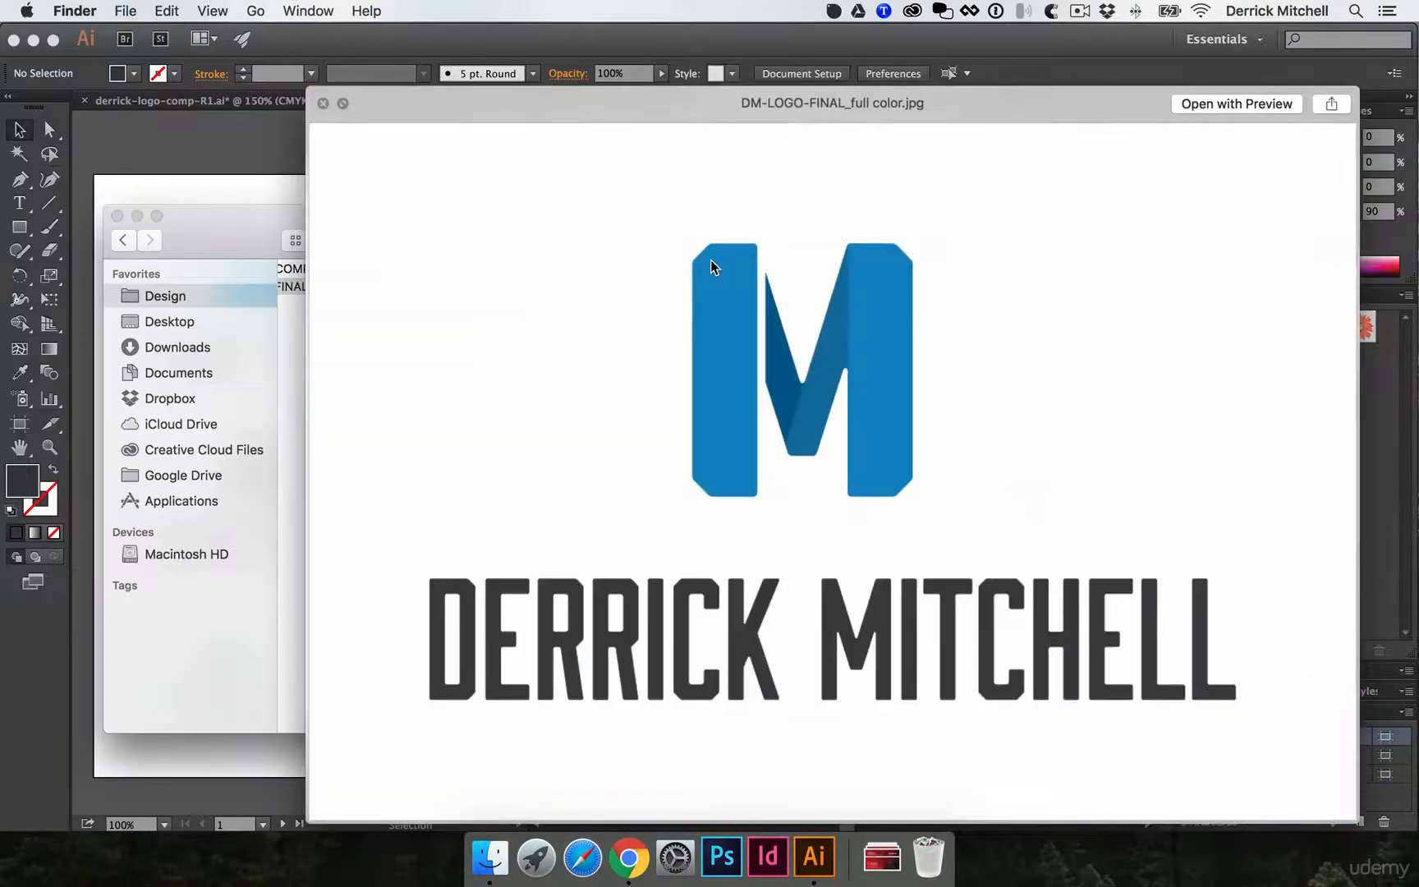
Step: Preview the details, full color and one color logo files in the JPG-web folder
key(space)
key(Left)
key(Down)
key(Right)
key(space)
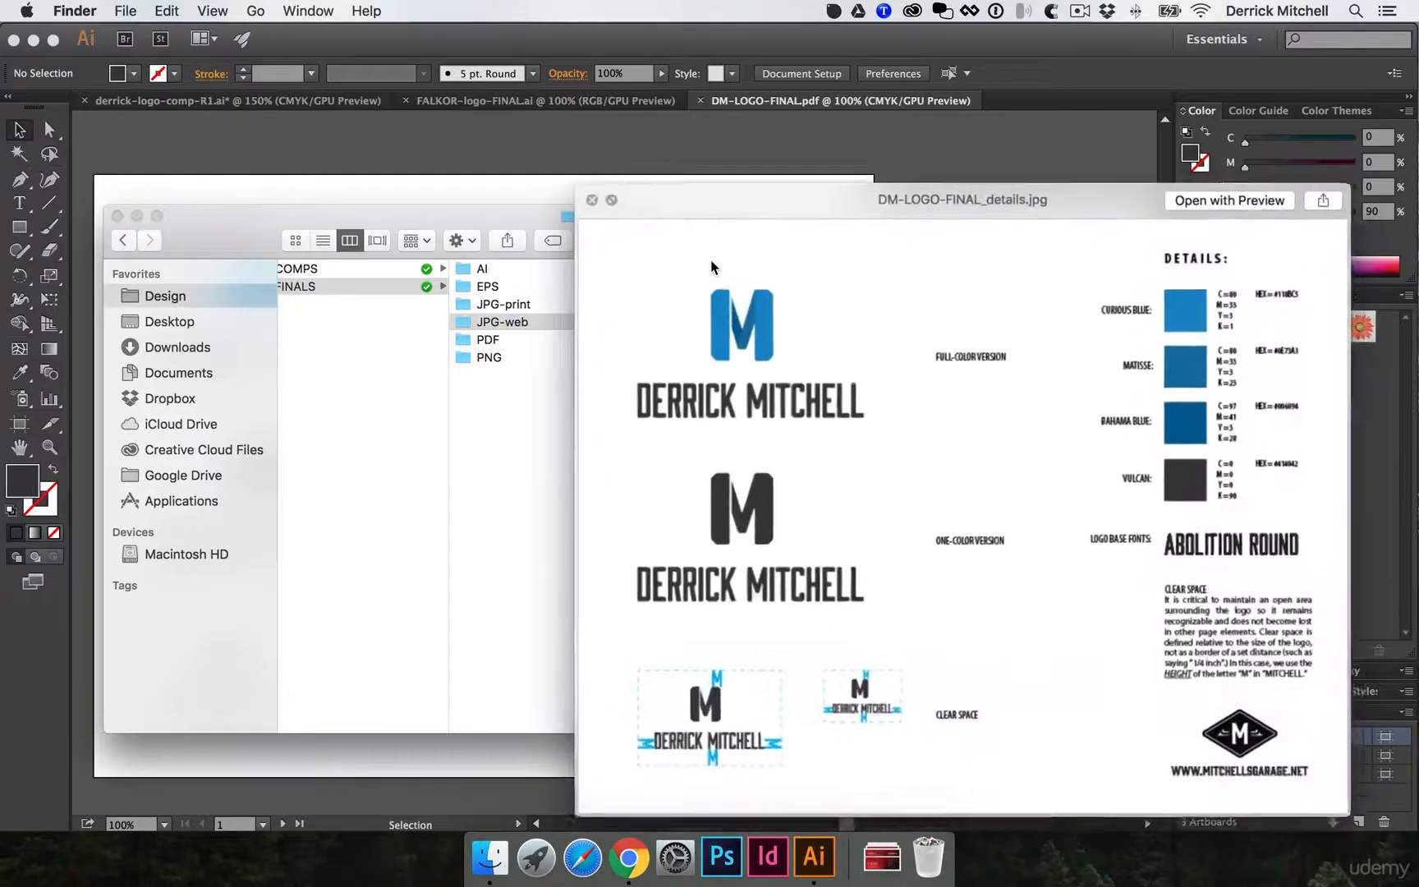
key(Down)
key(Down)
key(Up)
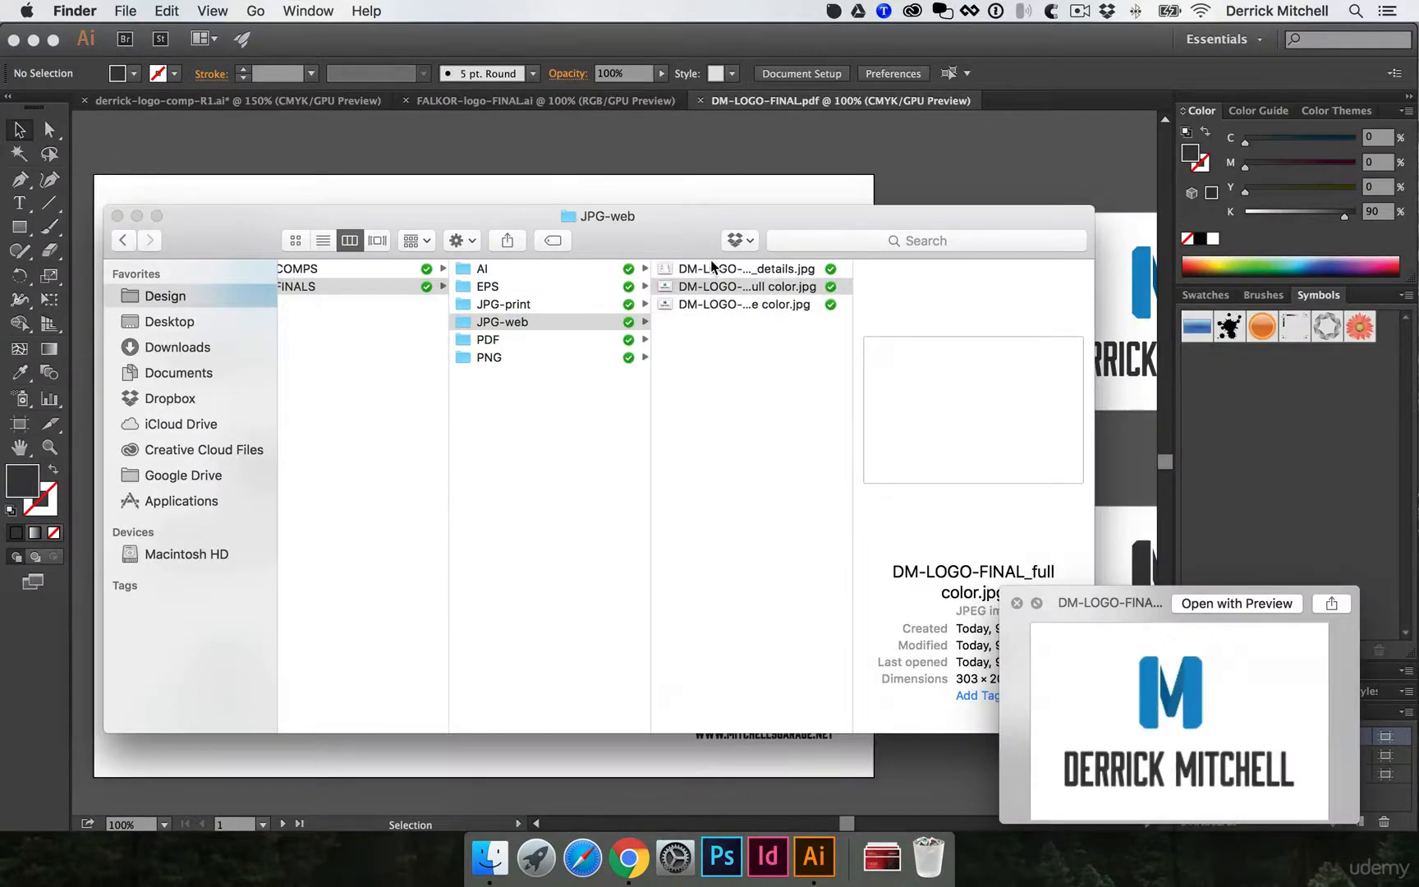
key(Up)
key(space)
Step: Go back to the JPG-print folder and preview its DM-LOGO-FINAL_details.jpg at full size again
key(Left)
key(Up)
key(Right)
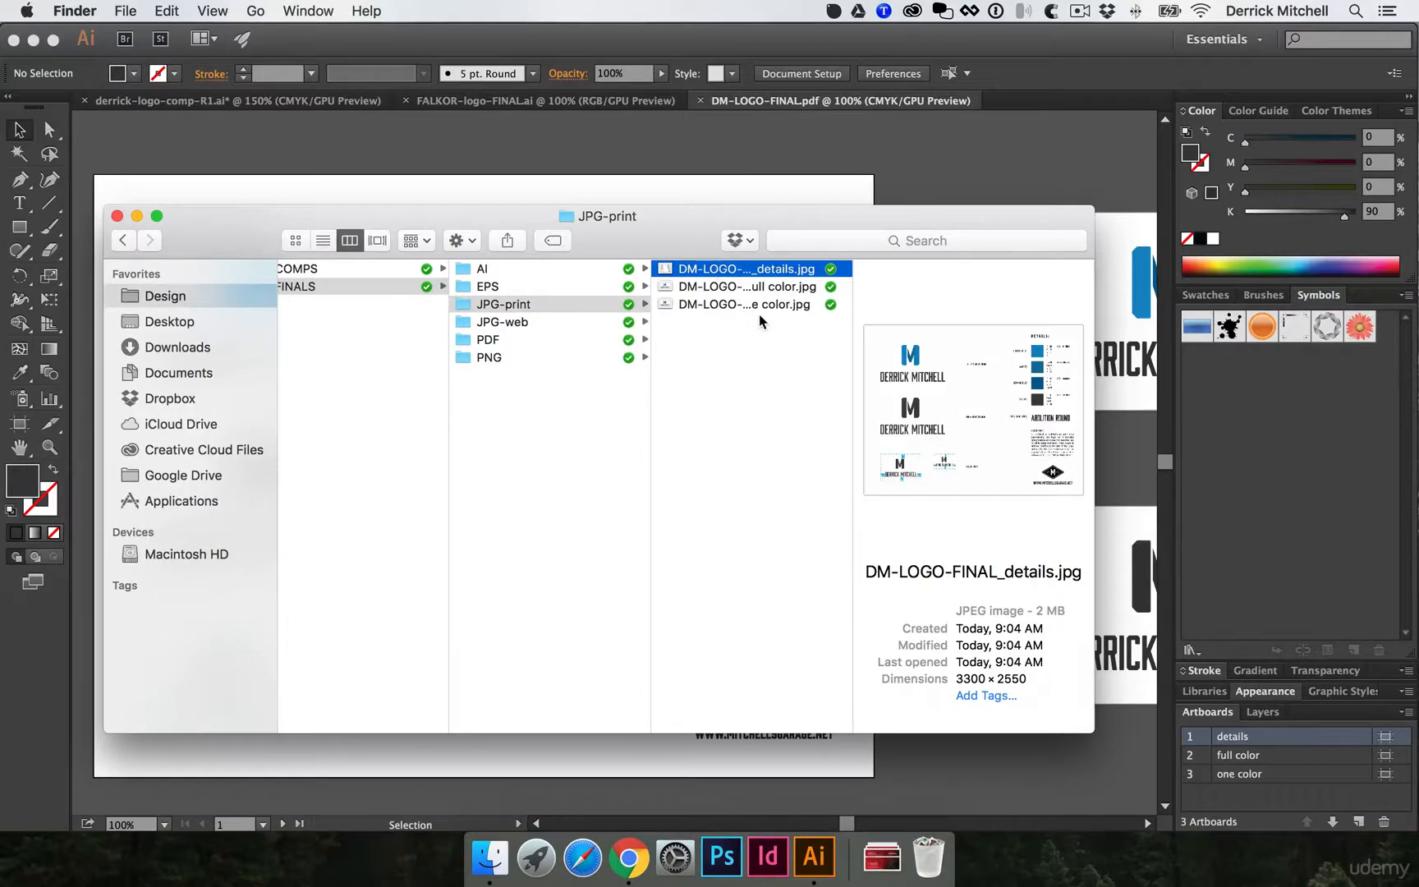
key(space)
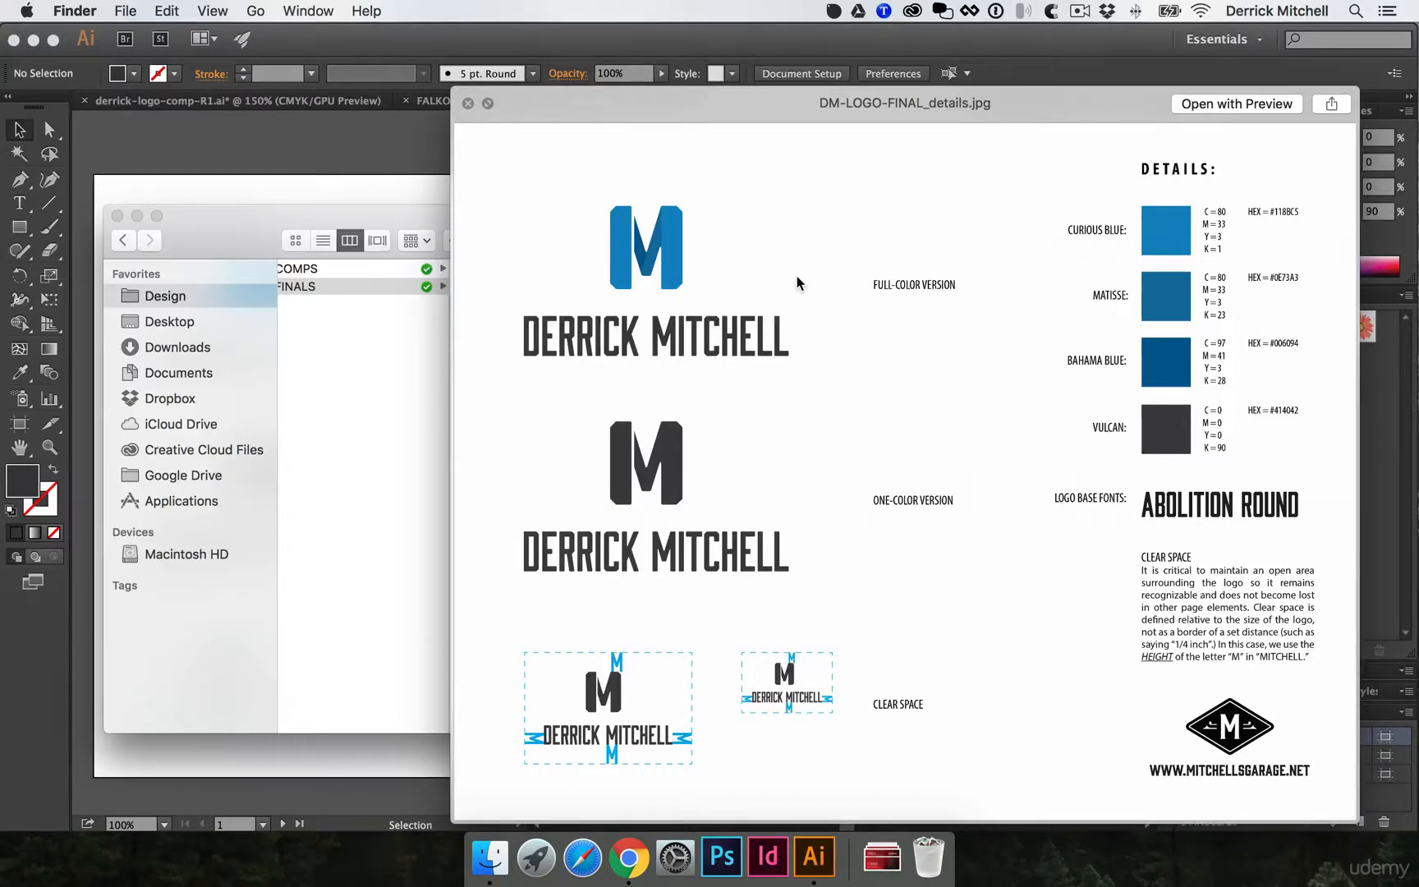
key(space)
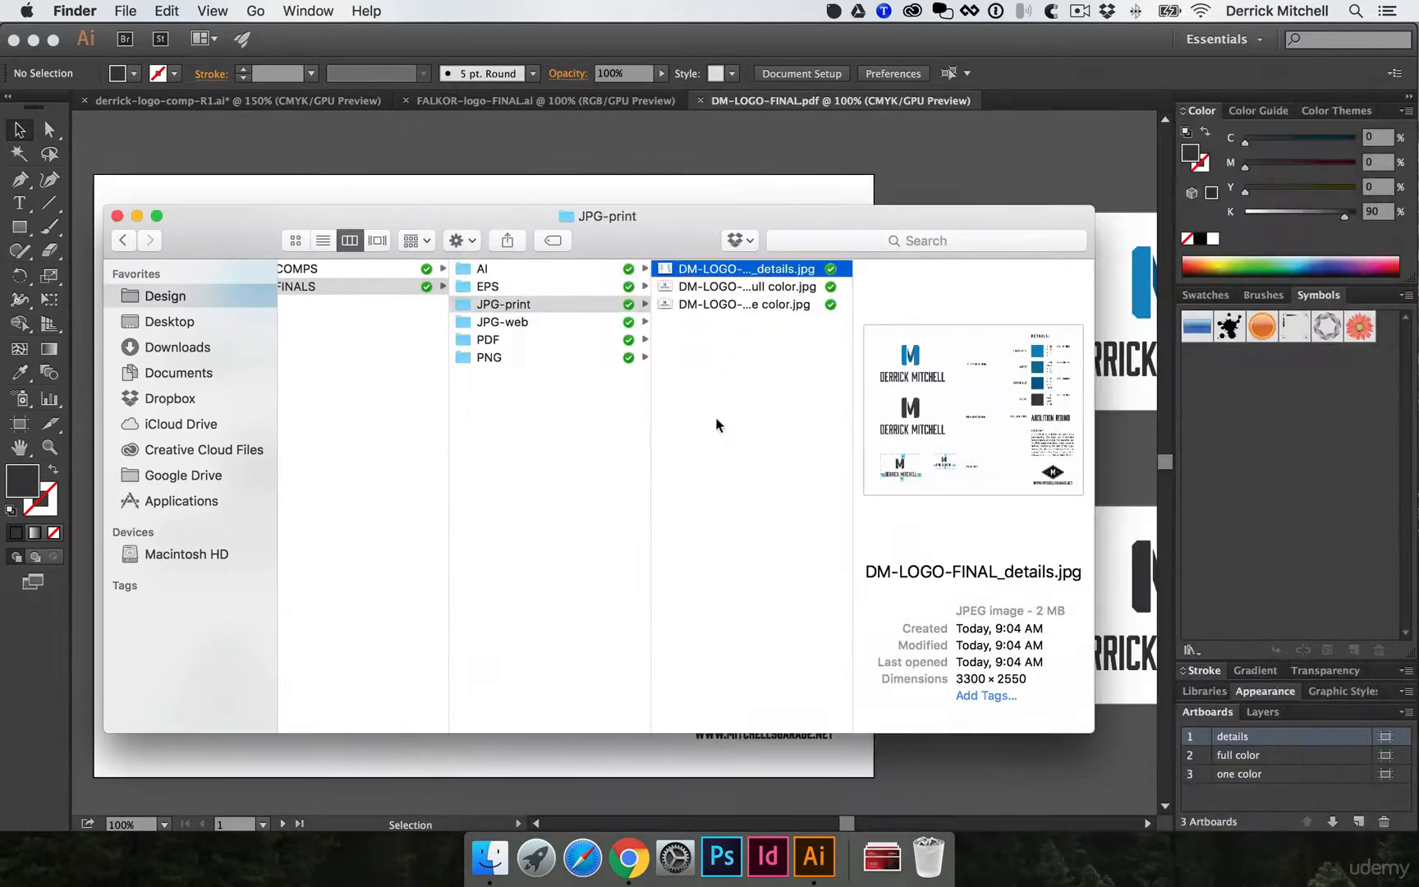
Step: Create a new folder inside FINALS named "Font" with a leading space
click(571, 427)
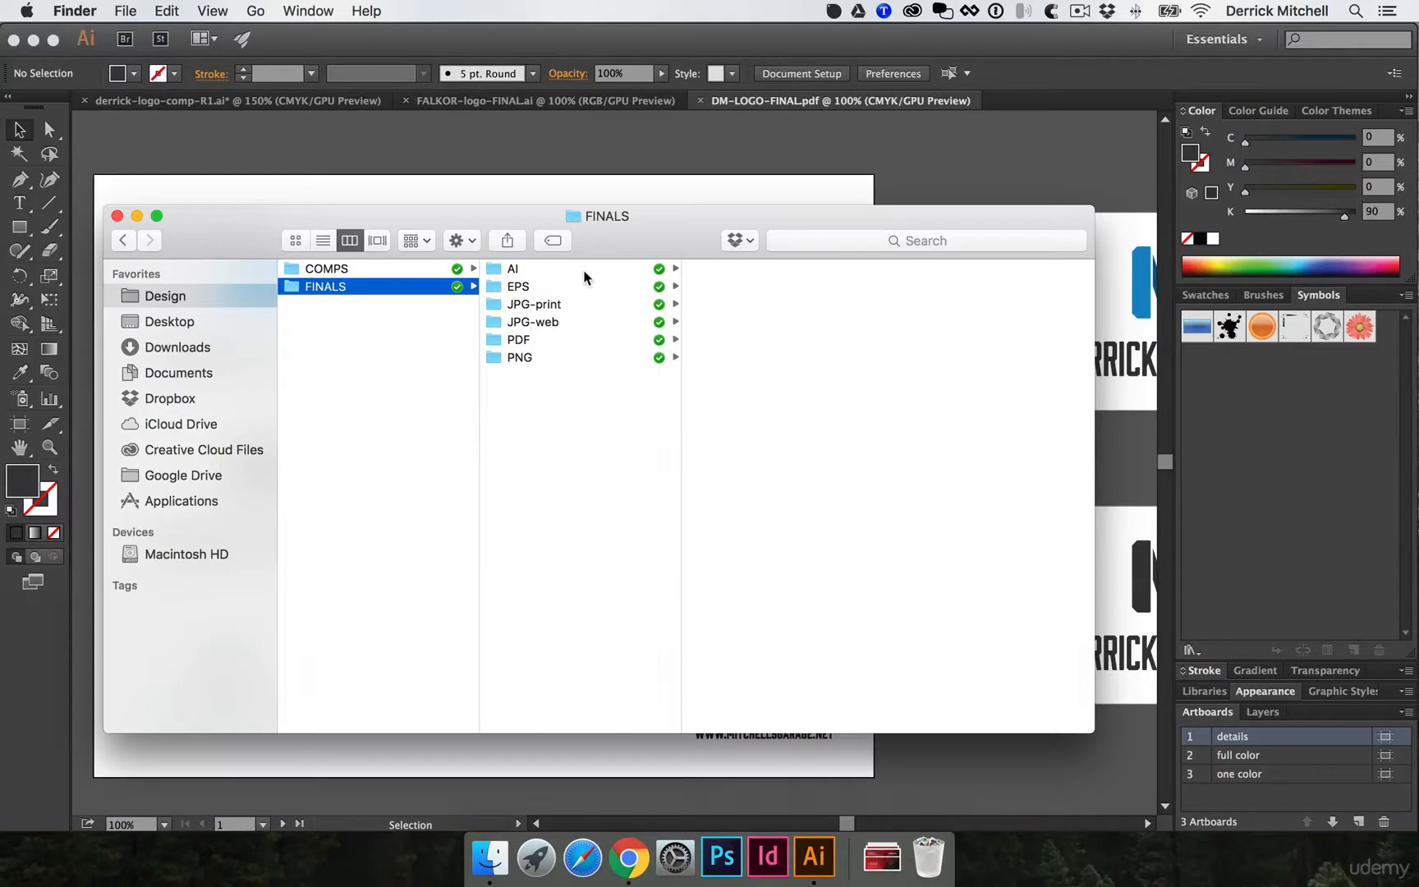
scroll(586, 328, left, 2)
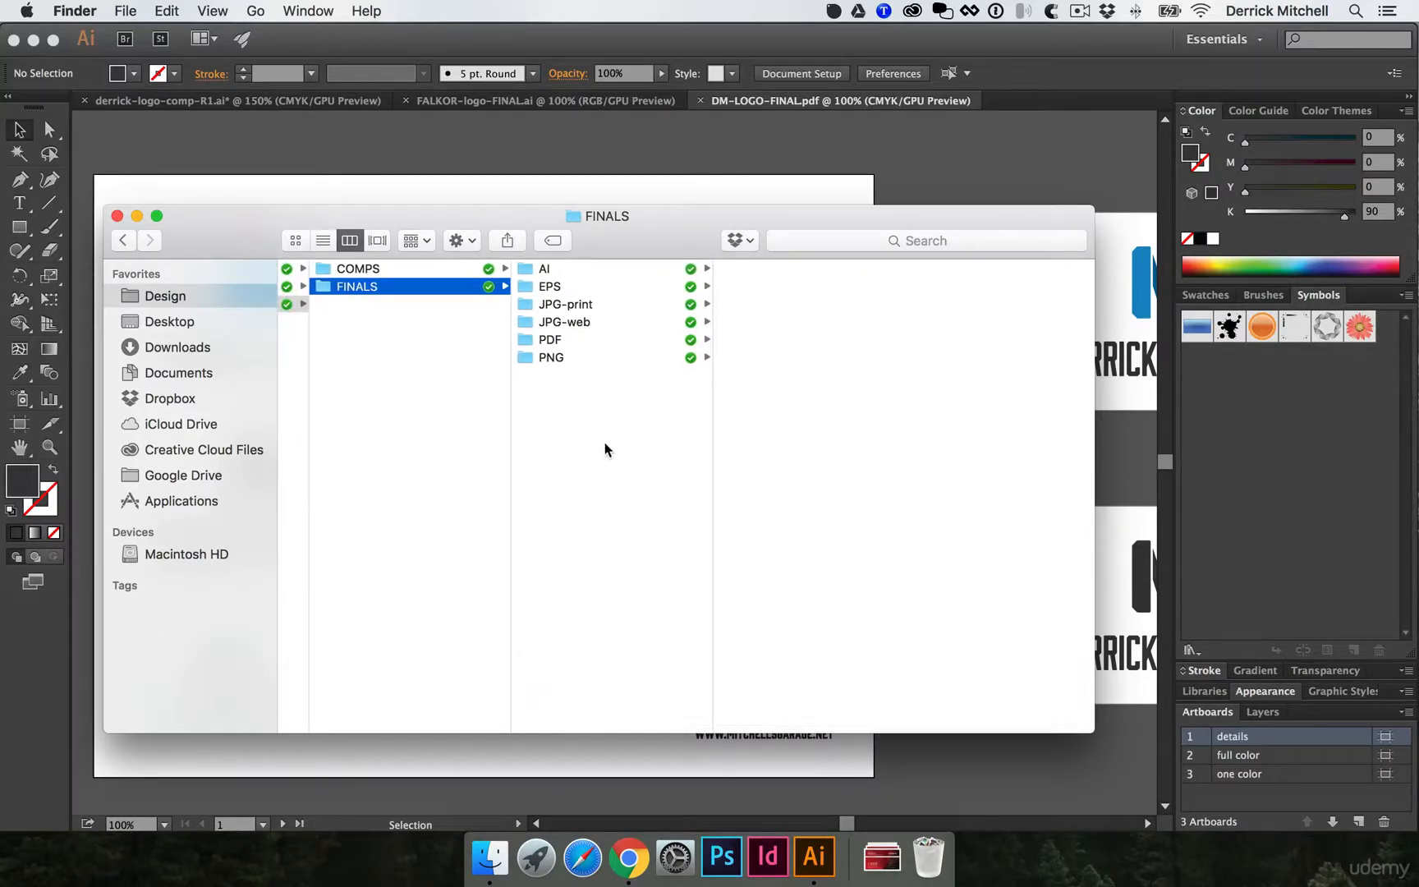
right_click(564, 455)
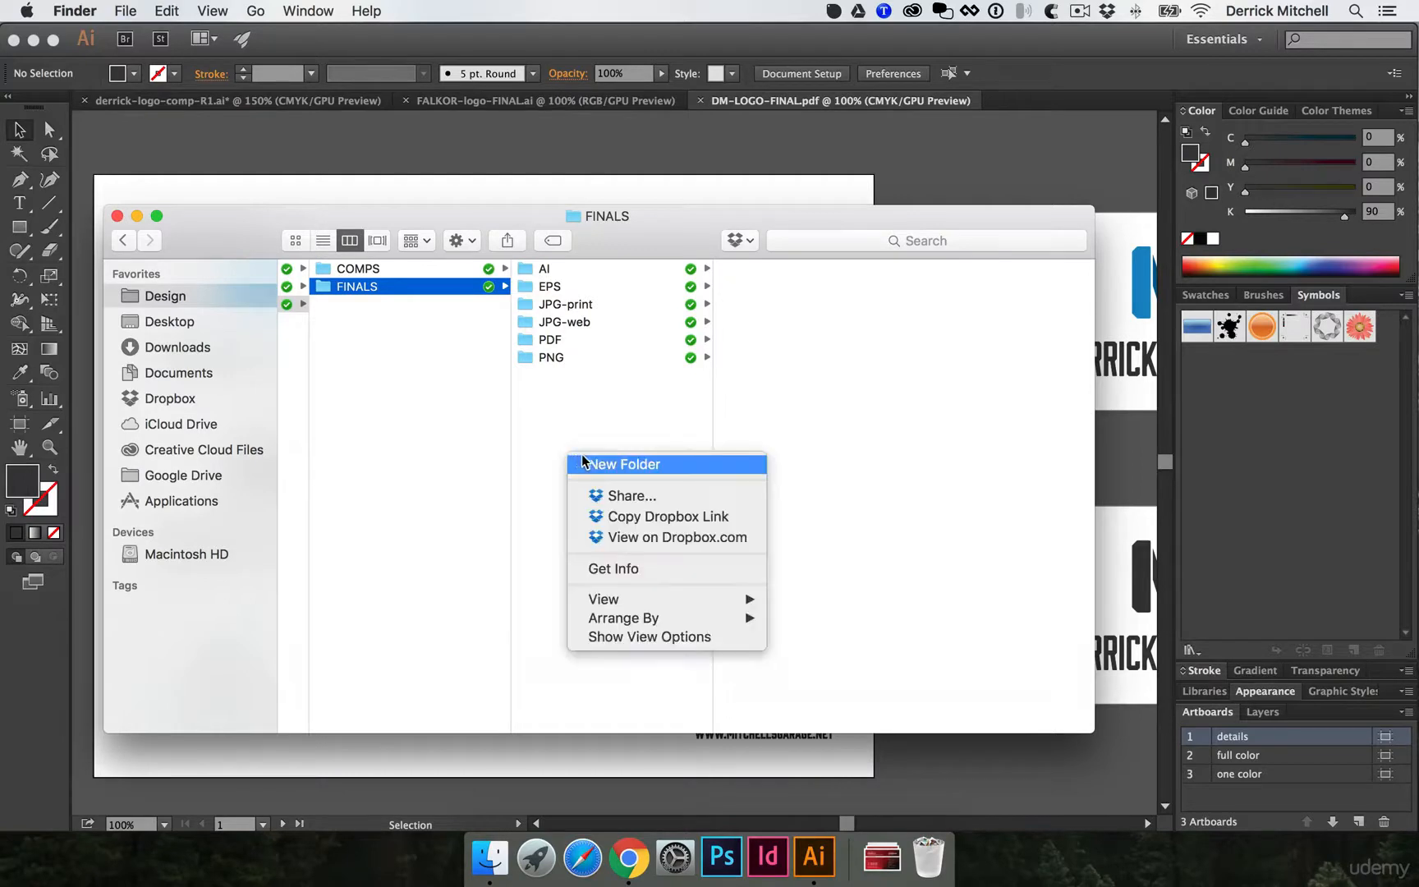
click(589, 462)
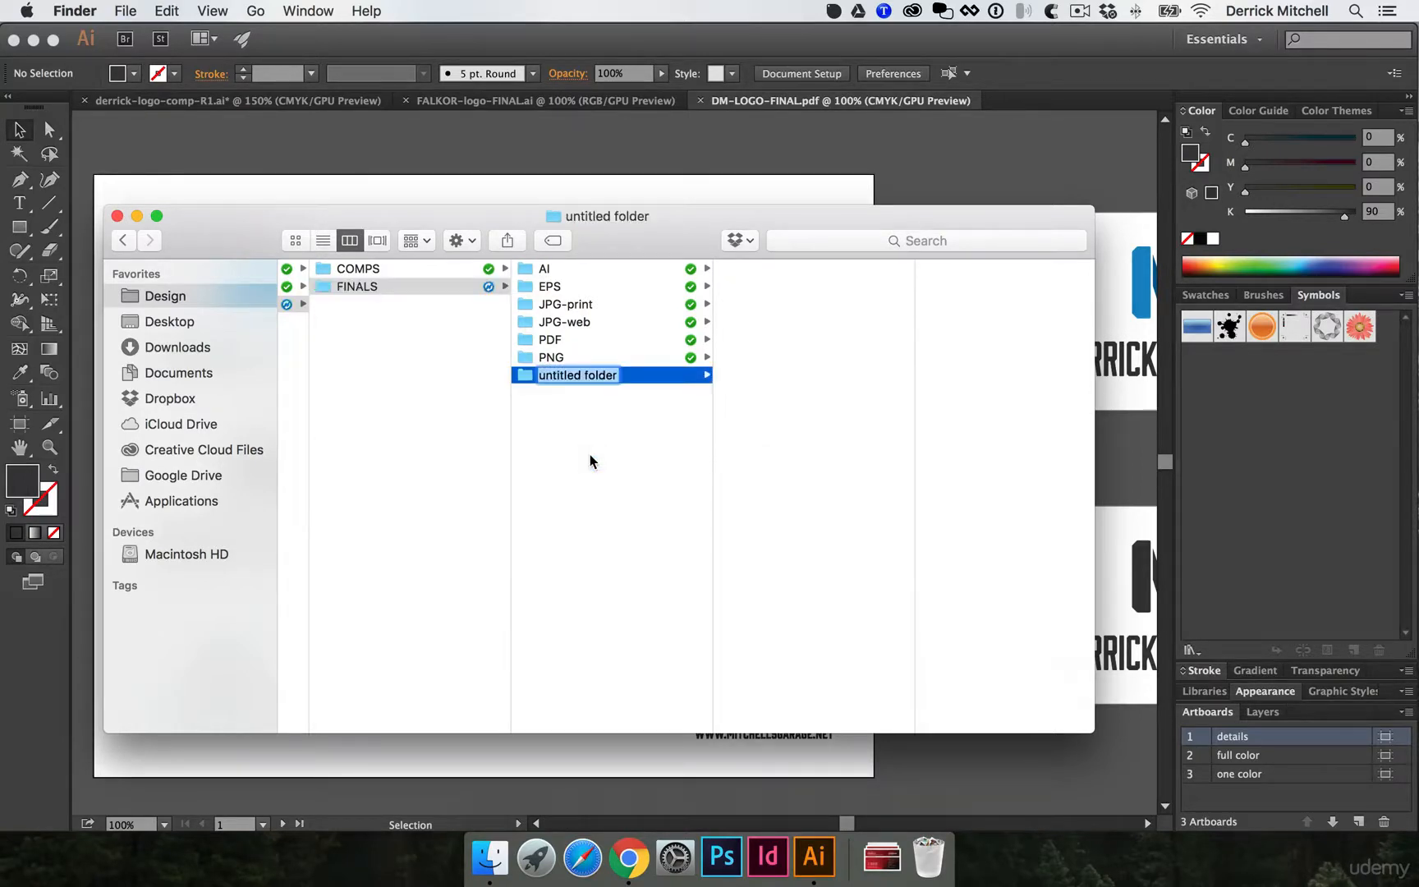
text(Font)
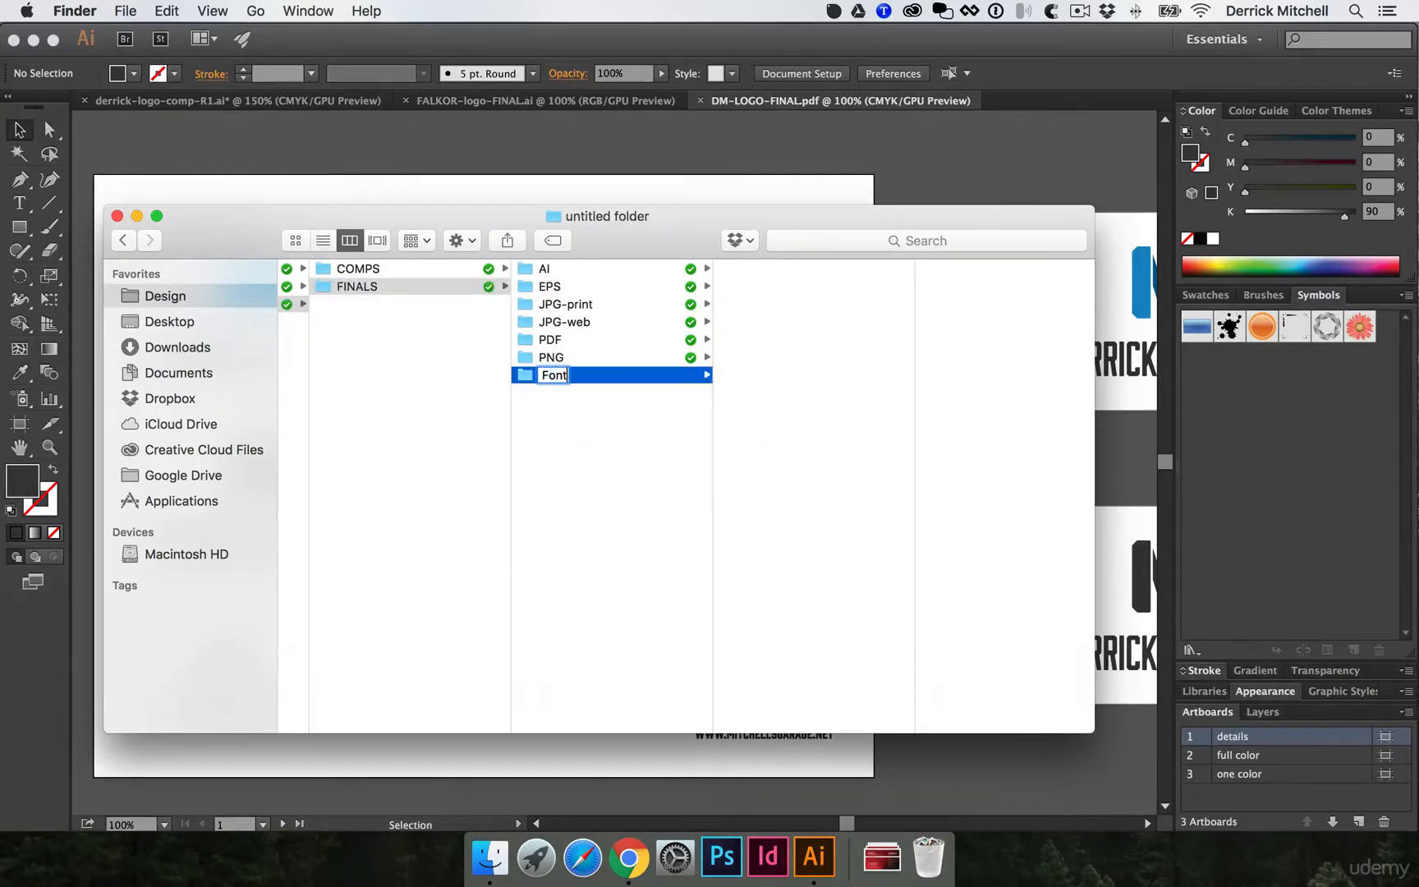
key(Return)
Step: Rename the new Font folder to "Fonts", keeping the leading space
key(Return)
key(Right)
key(Left)
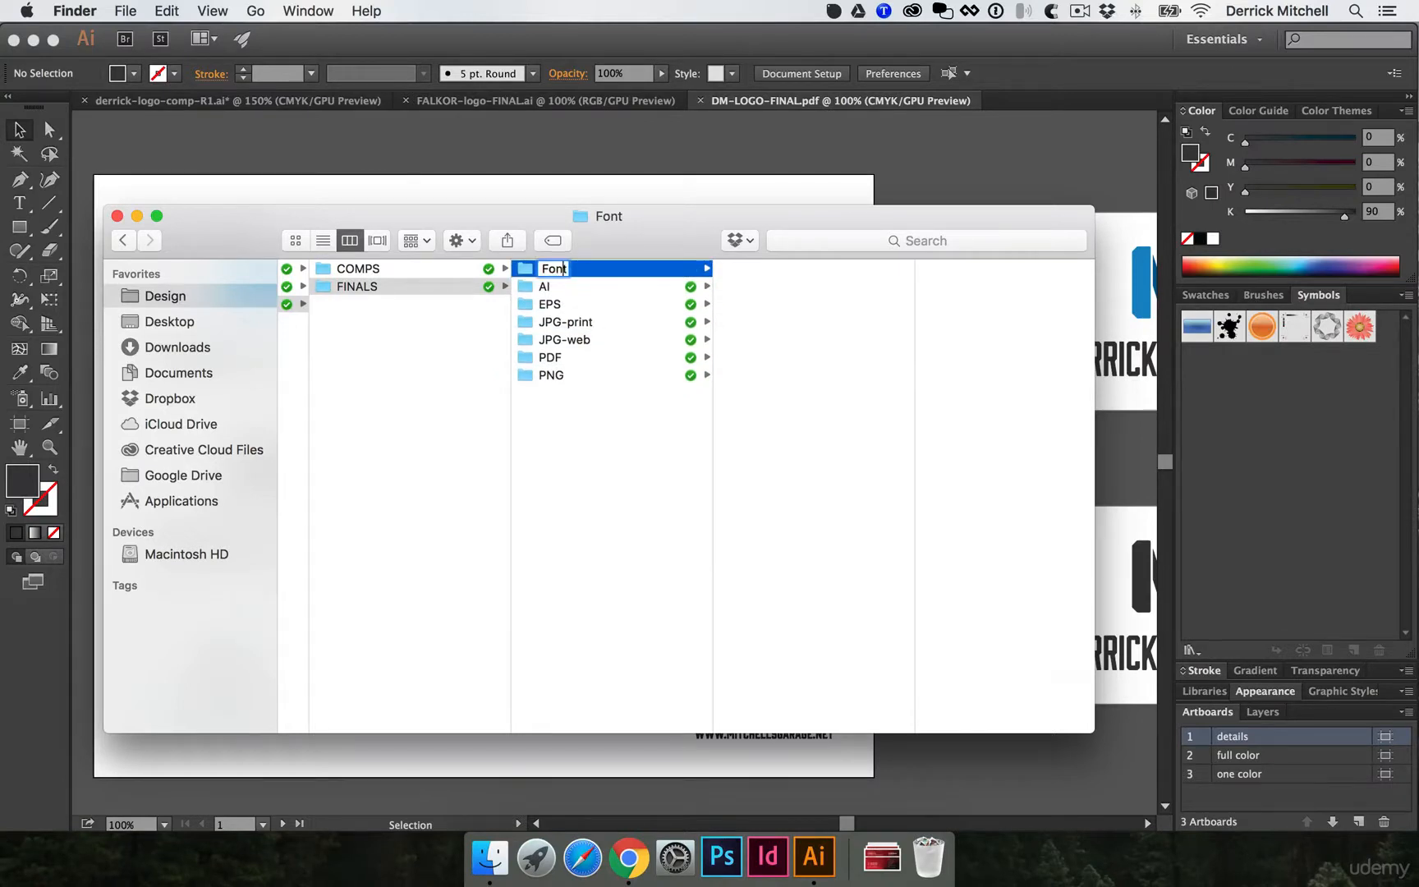
text(s)
key(BackSpace)
key(Right)
text(s)
key(Return)
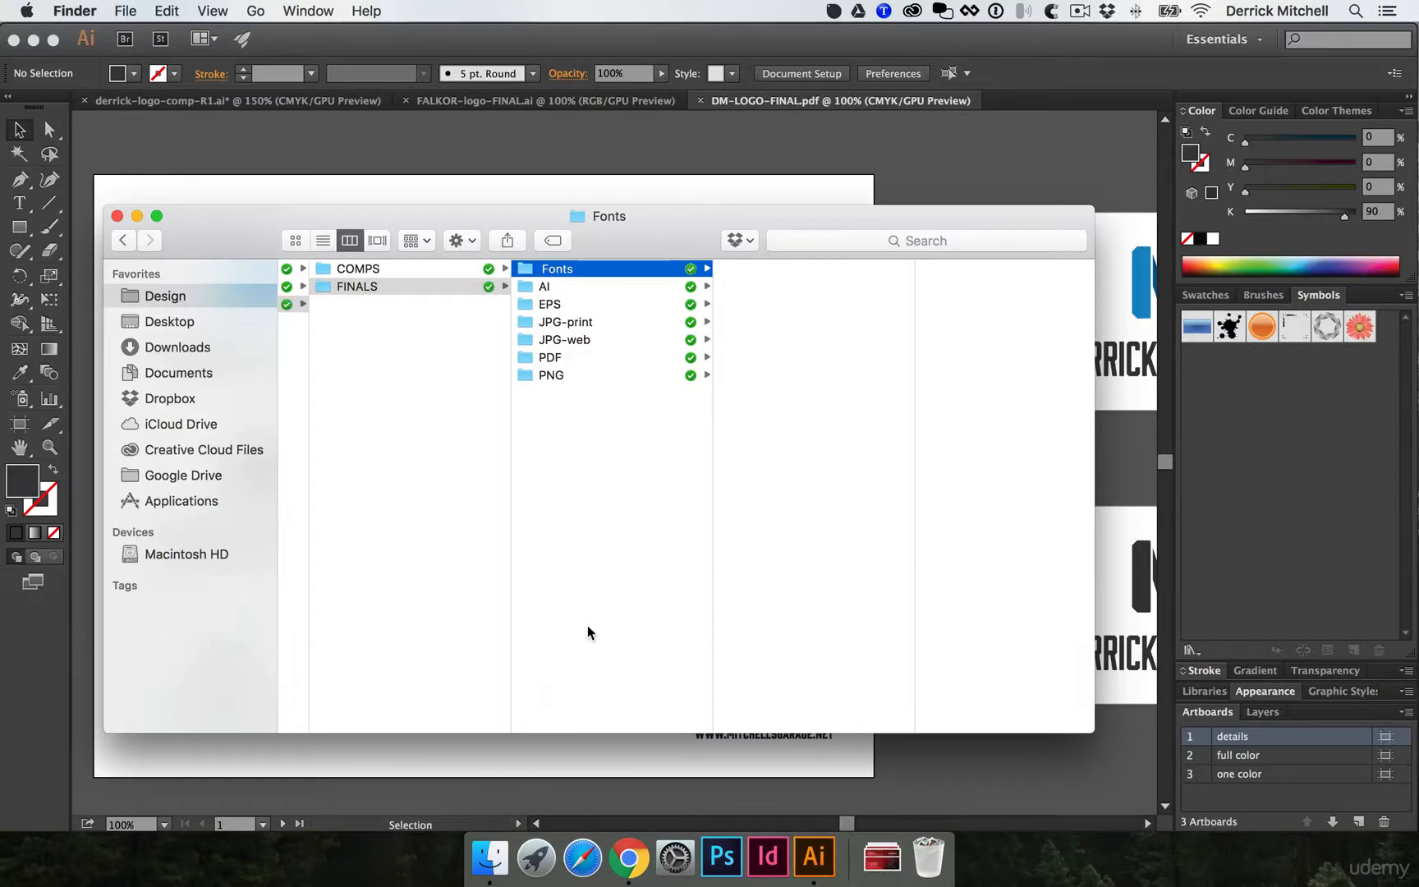
Step: Open Font Book and search the user fonts for "abolition"
key(super+space)
text(fon)
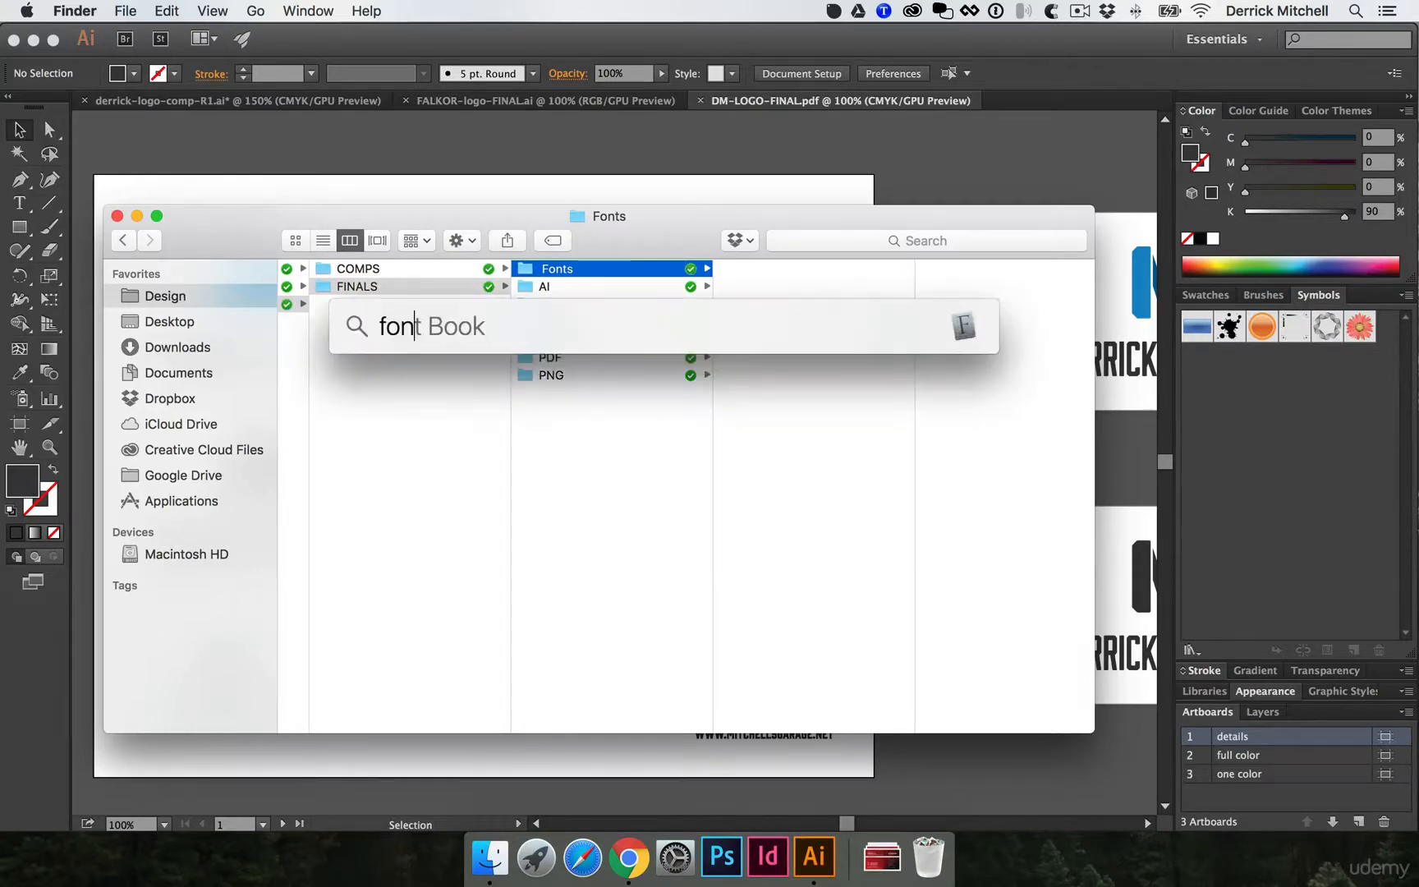
key(Return)
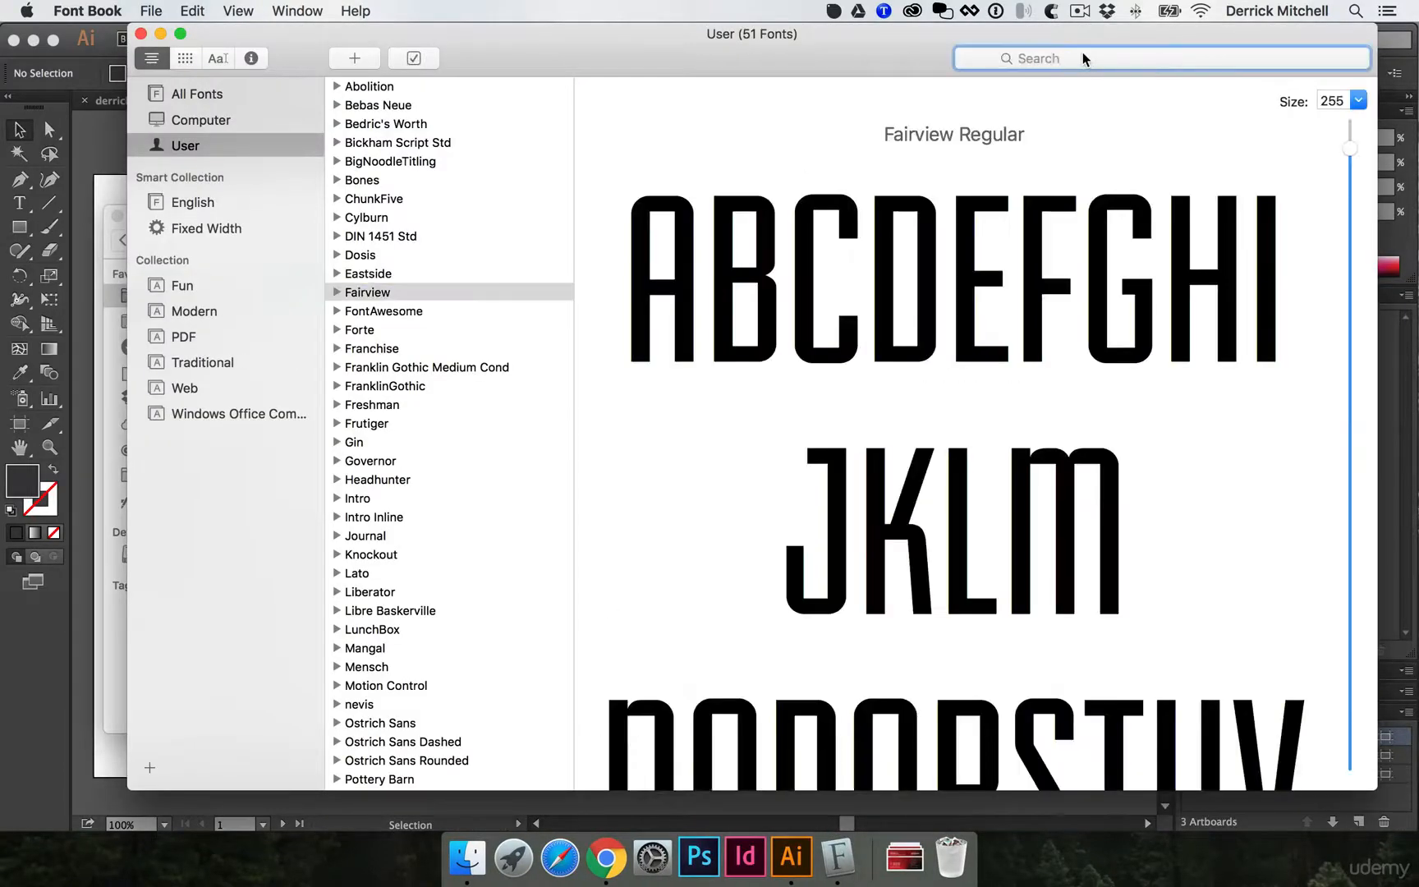
click(1084, 57)
text(abolition)
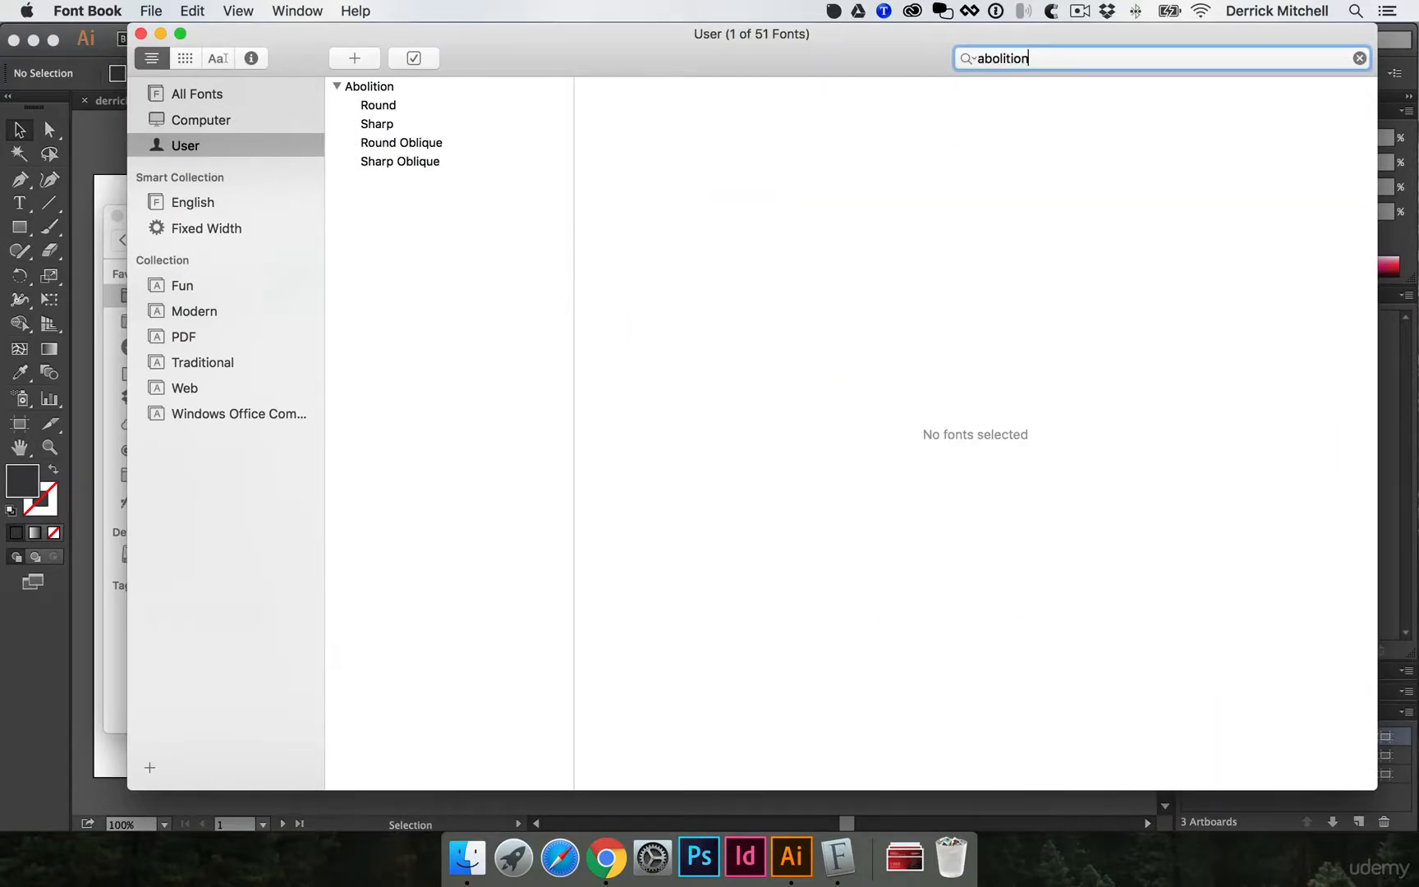
Step: Locate the Abolition Round font file in Finder and copy Abolition-Round.otf into the Fonts folder inside FINALS
click(429, 101)
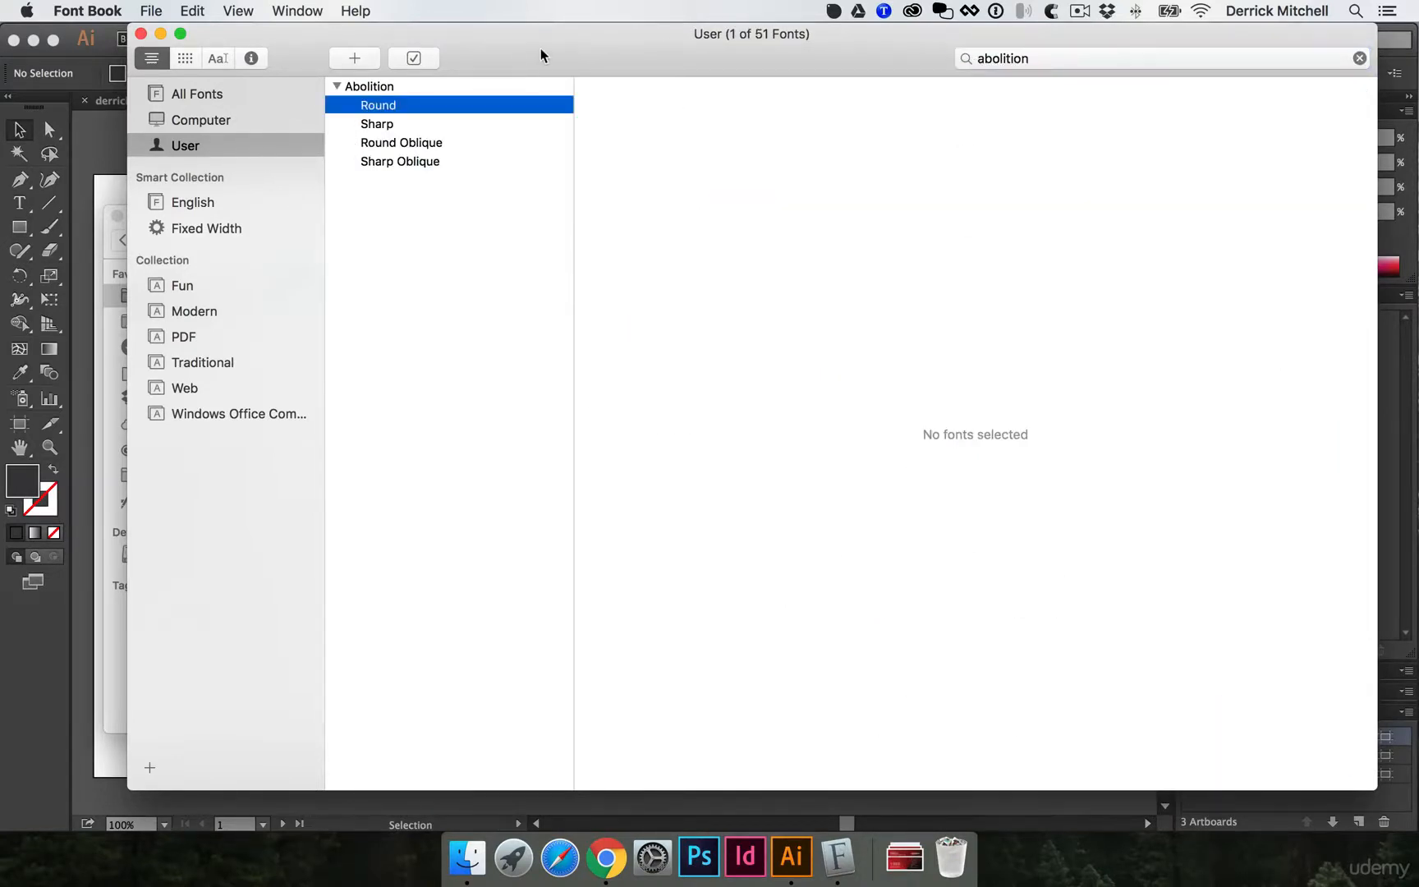
drag(539, 48, 486, 45)
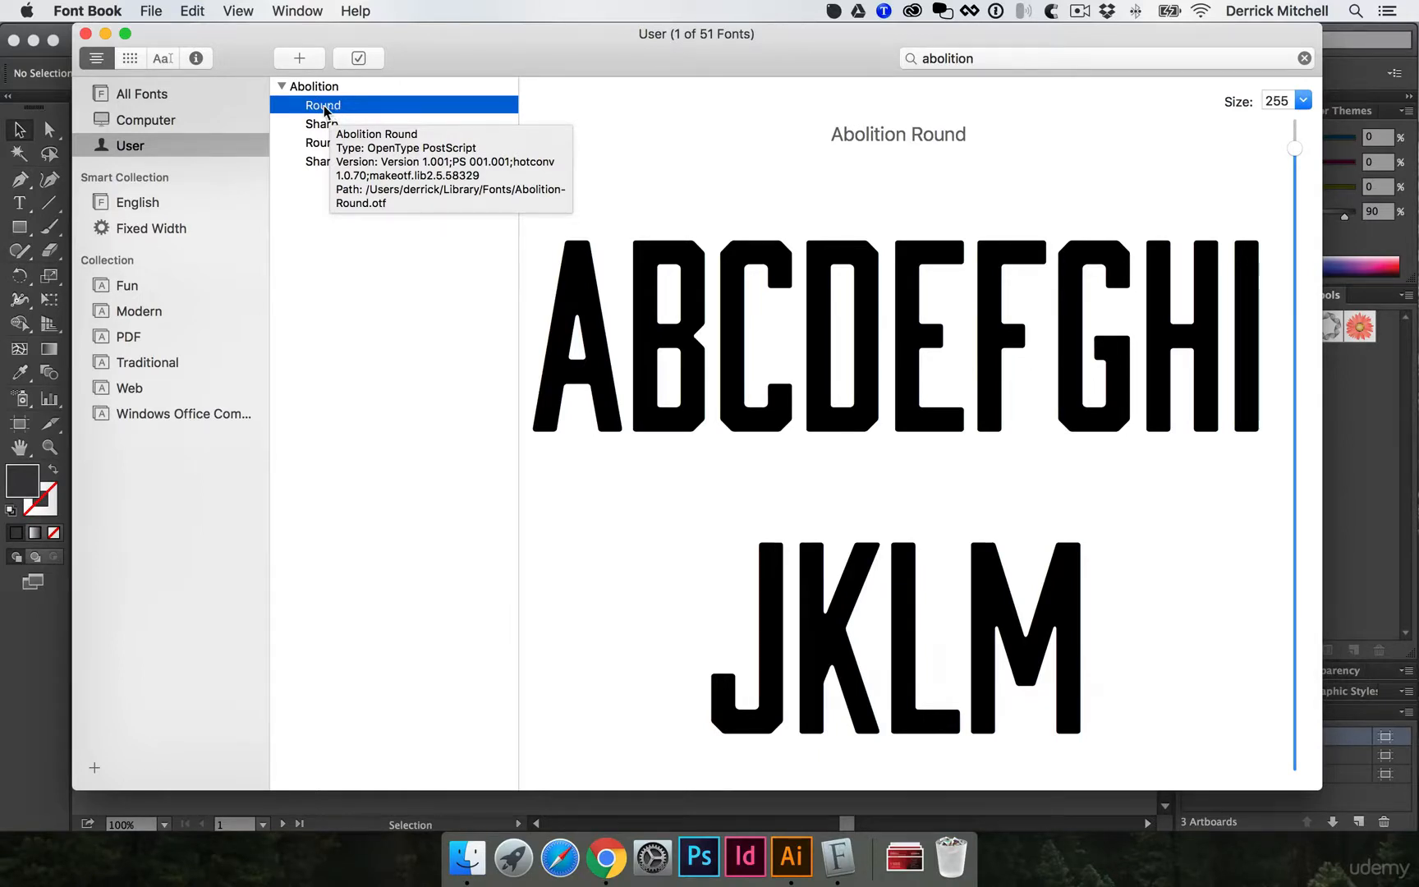
right_click(334, 108)
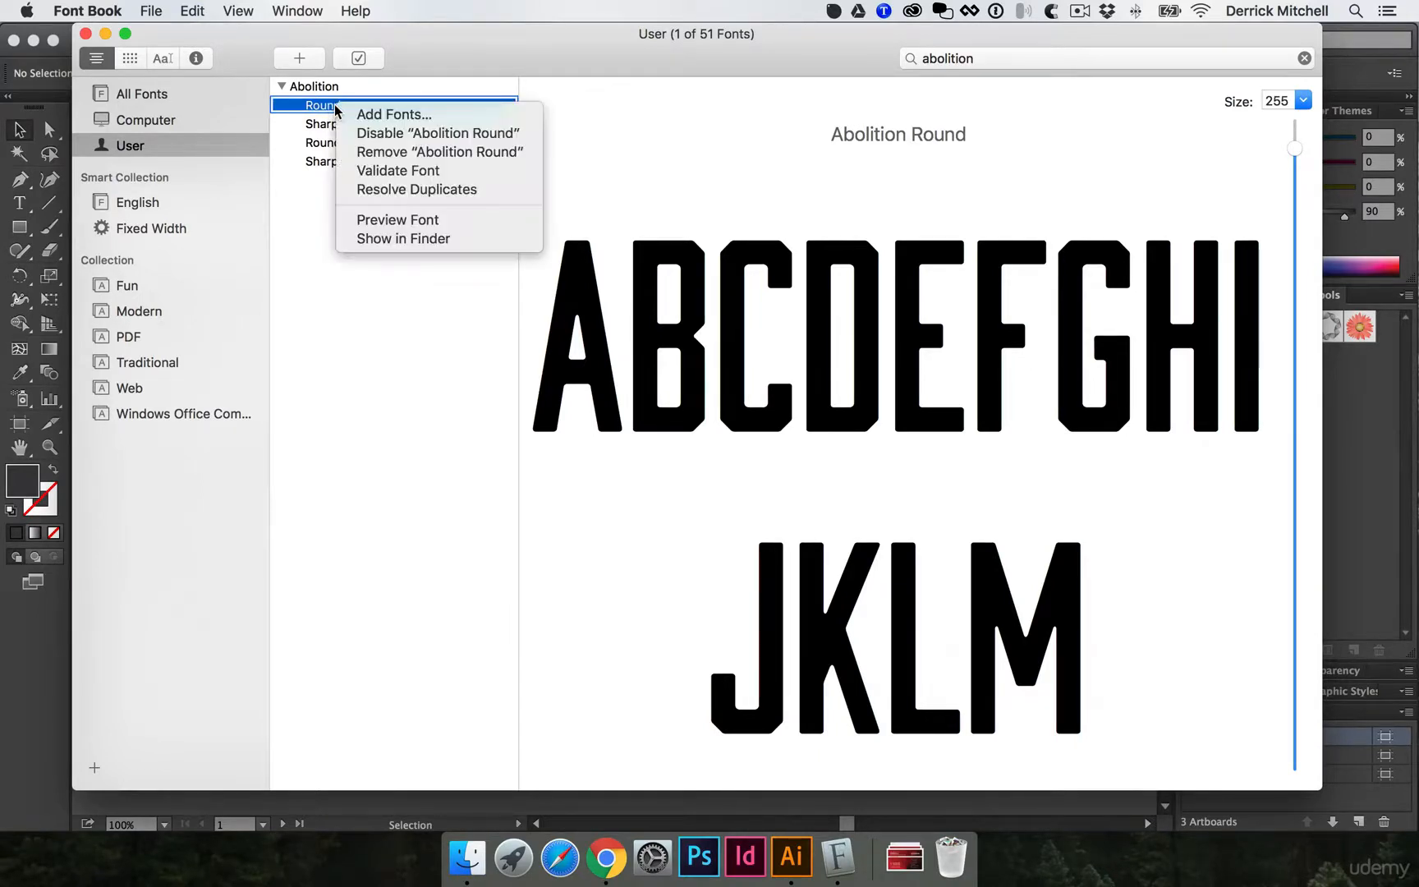
click(413, 237)
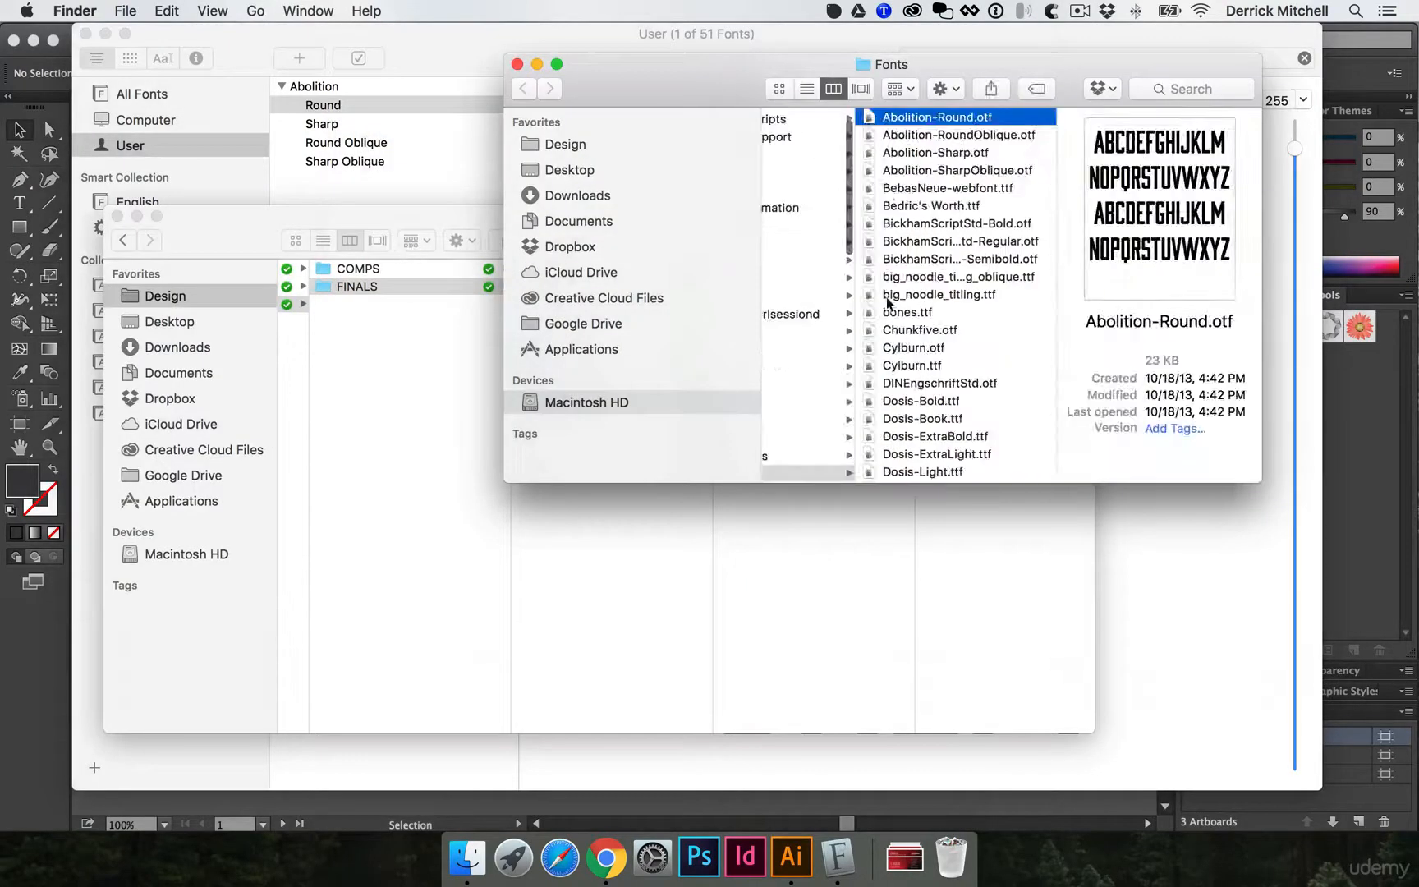
click(482, 339)
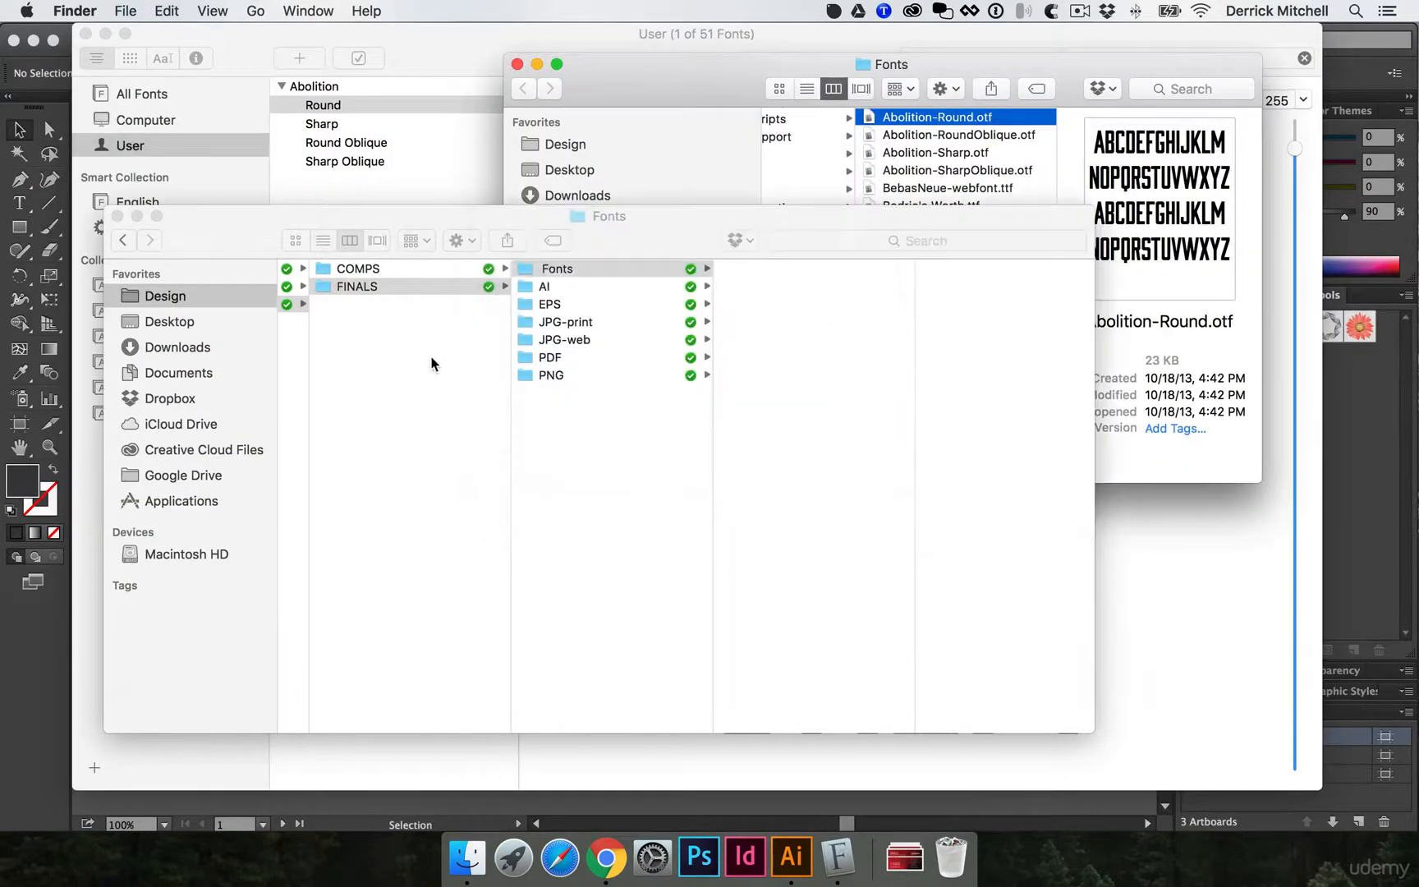
click(596, 270)
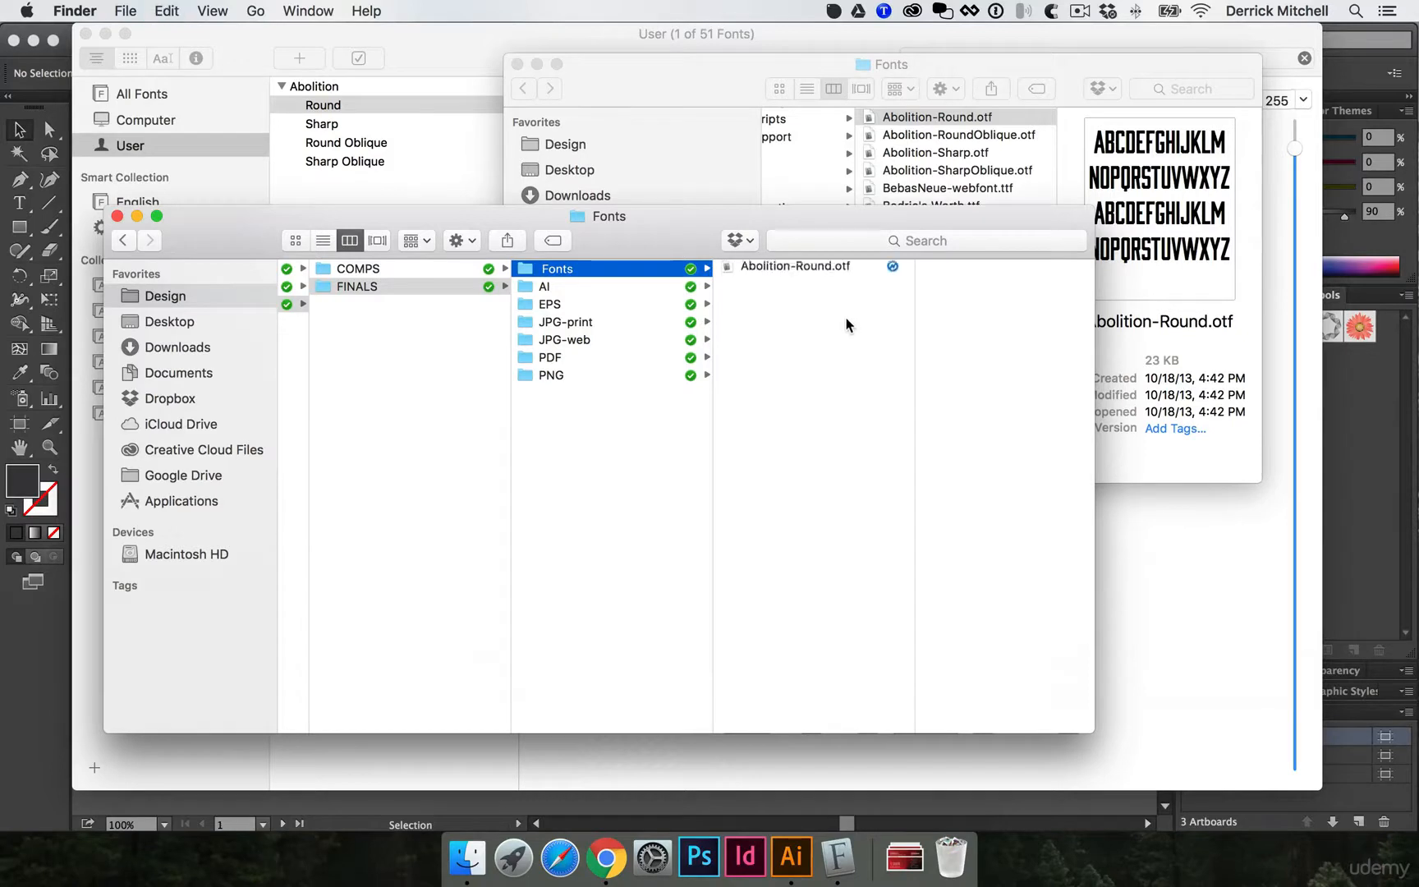
Step: Compress the FINALS folder into a zip archive and select FINALS.zip
click(645, 454)
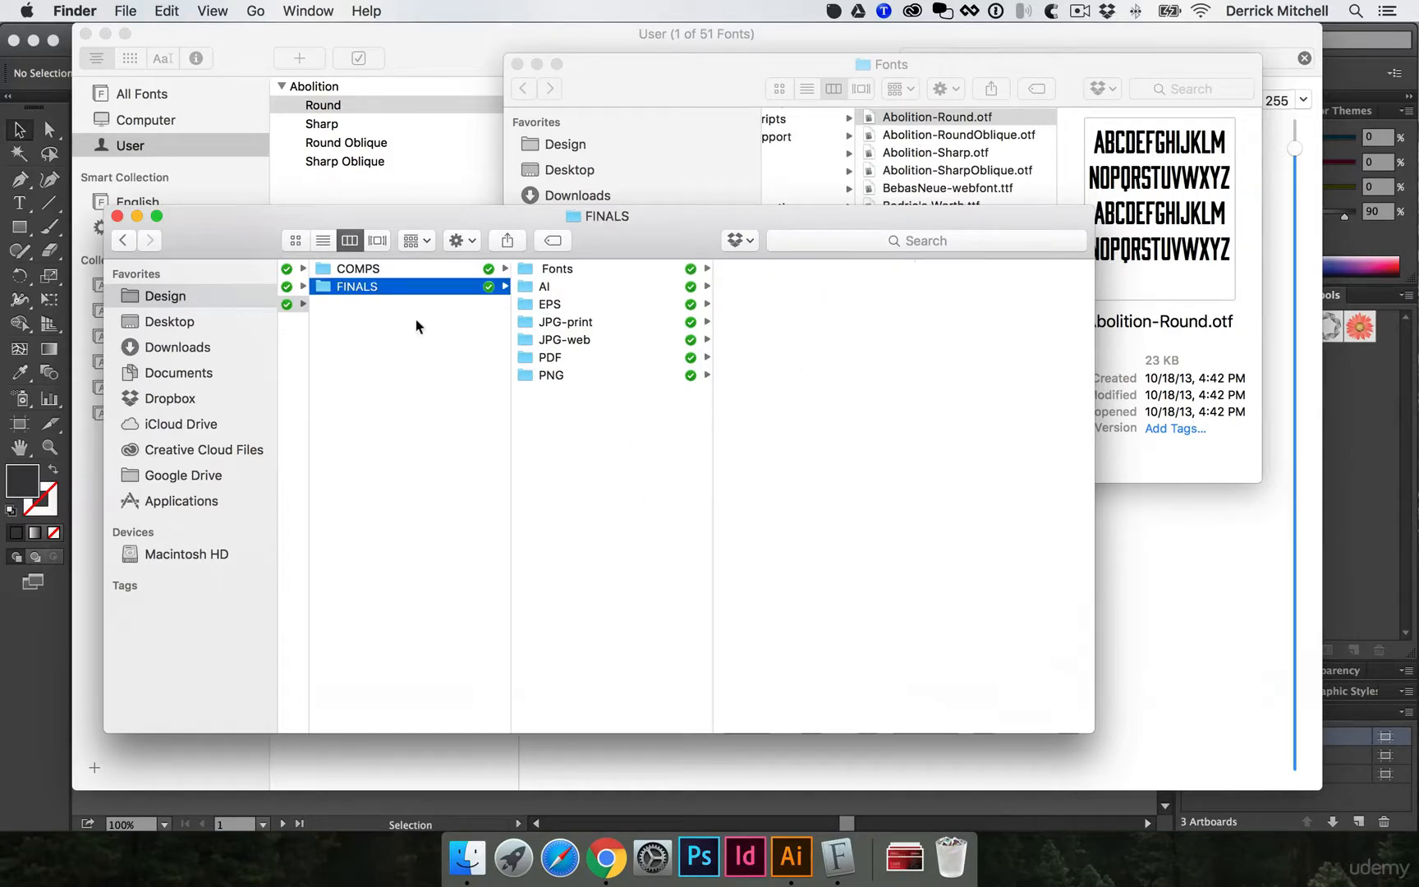
right_click(354, 287)
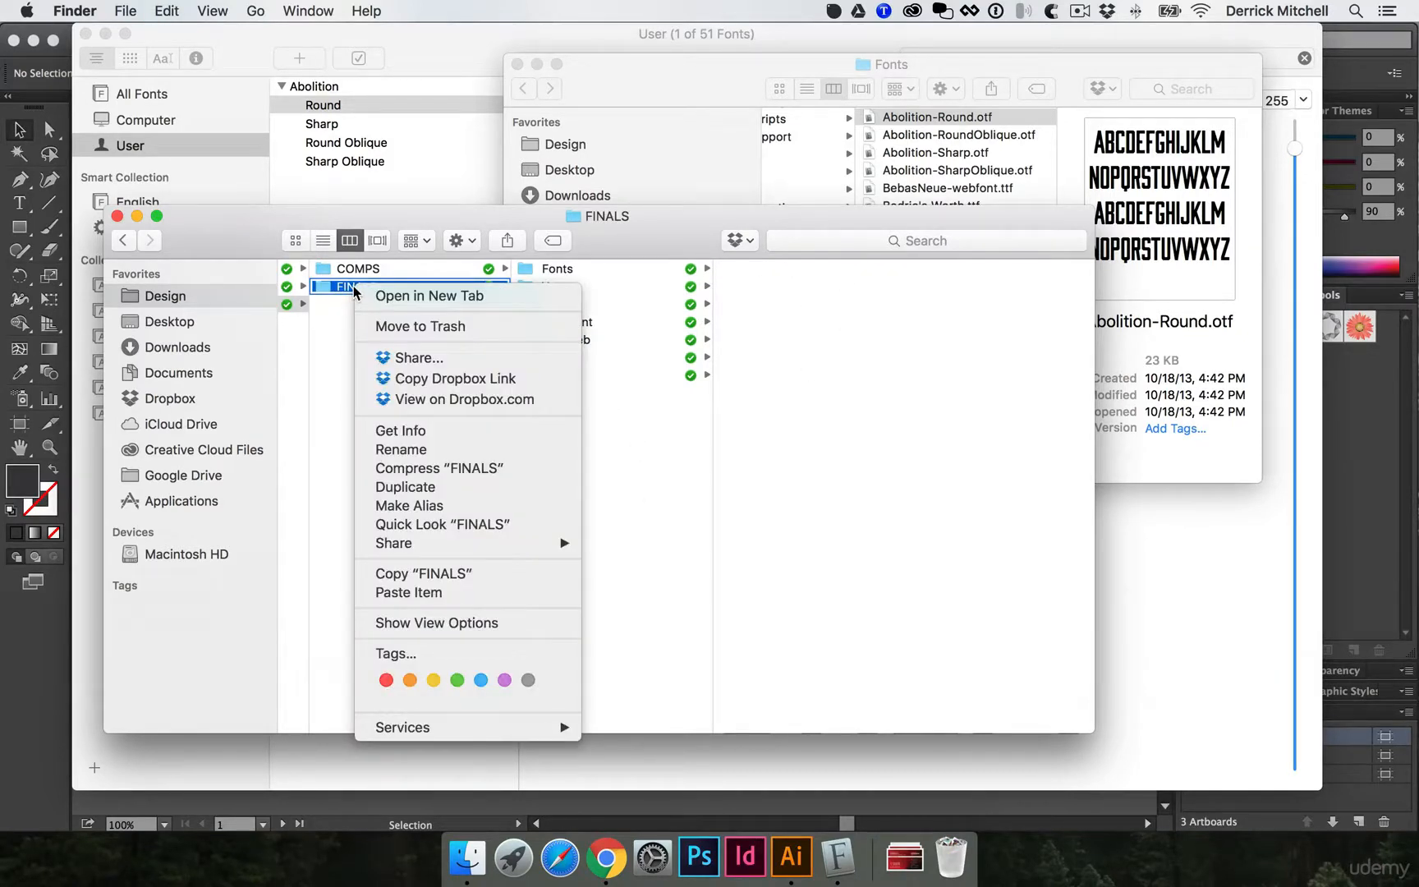
click(443, 468)
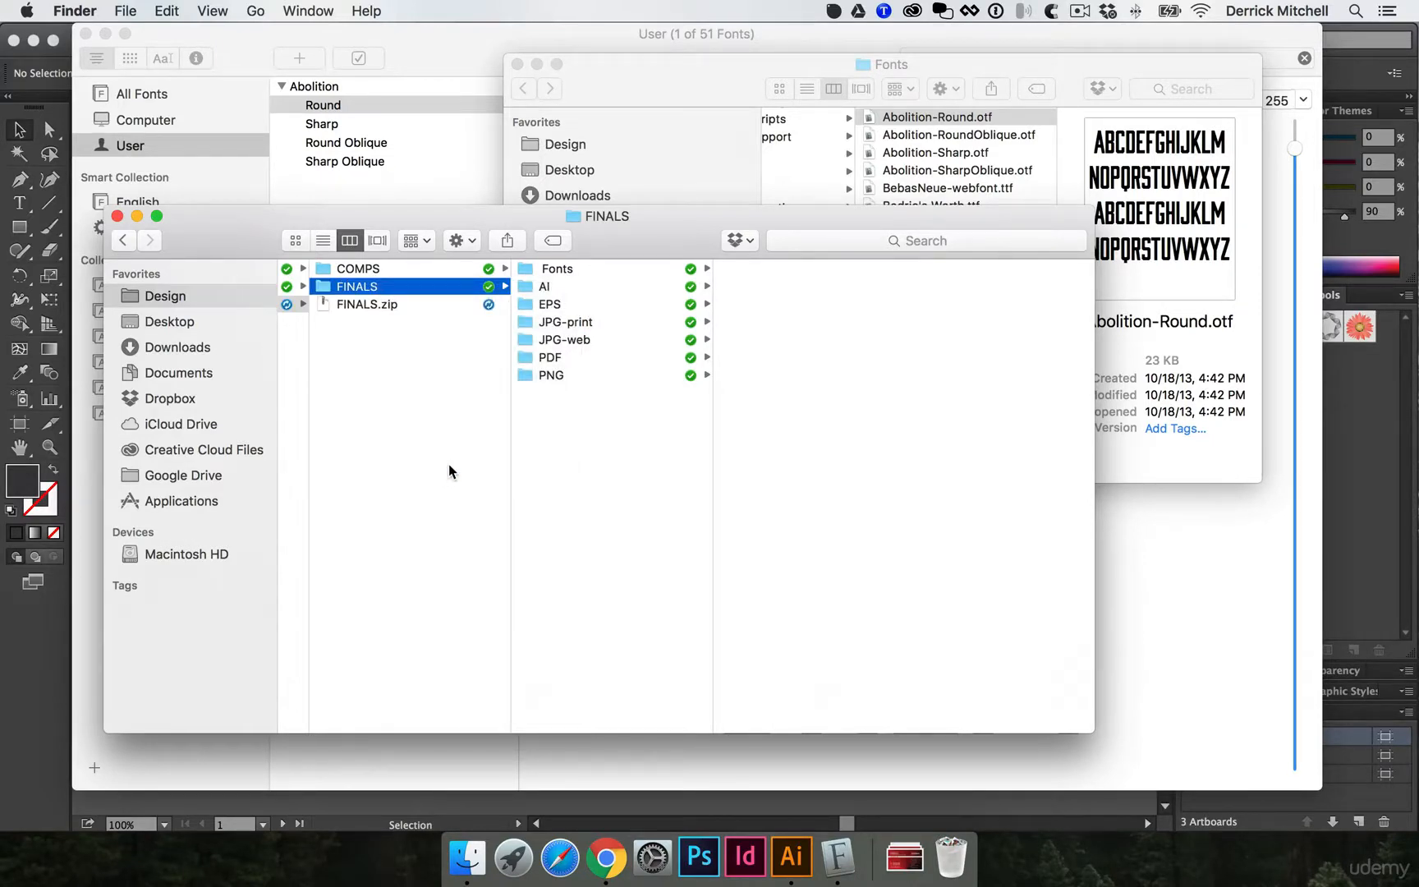
click(376, 303)
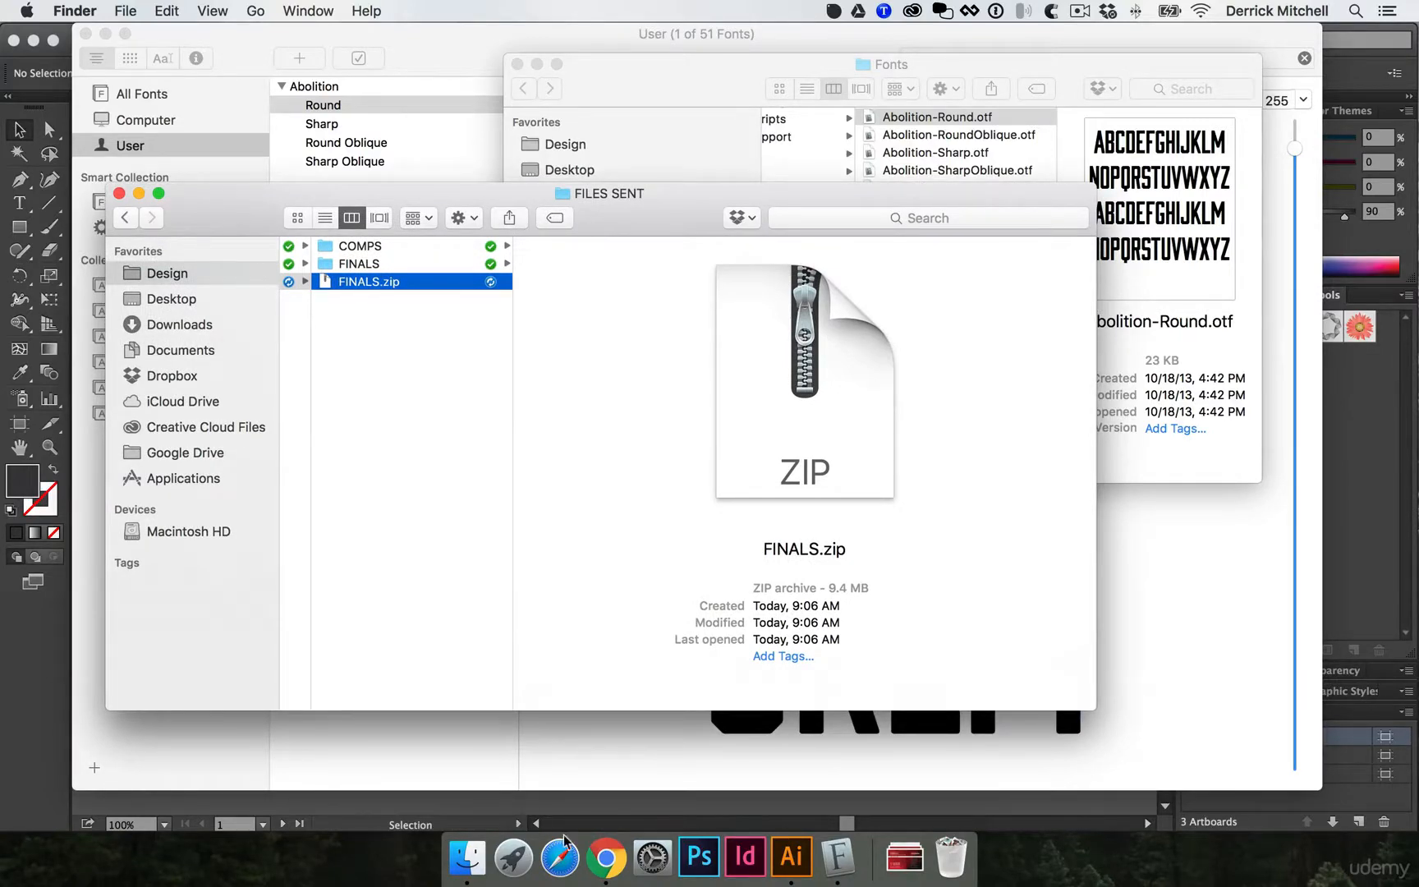
Step: Switch to Chrome and open the Logo Export Sample project in Basecamp
click(606, 857)
click(377, 137)
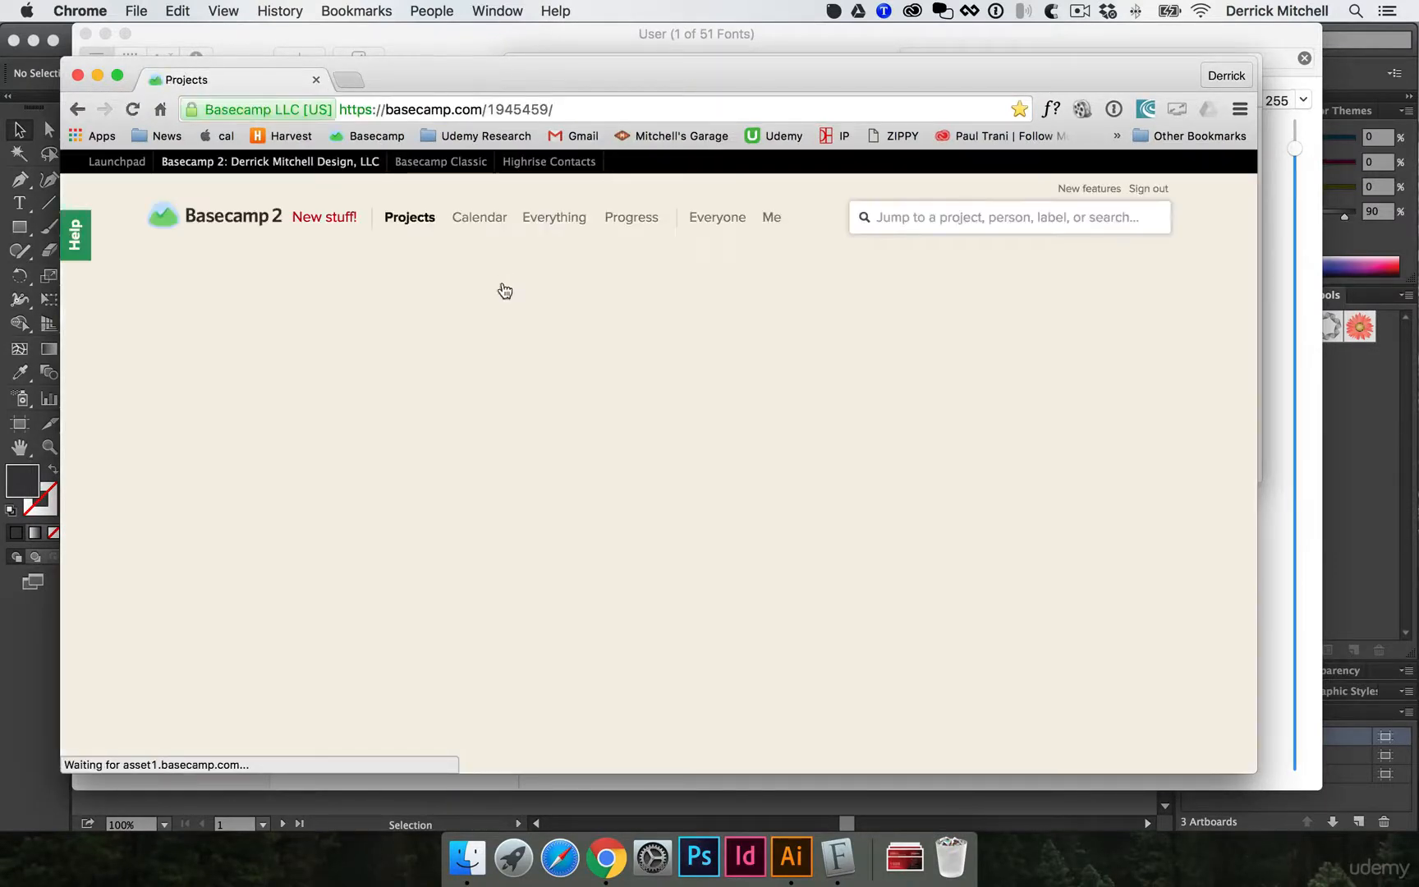
scroll(501, 312, down, 10)
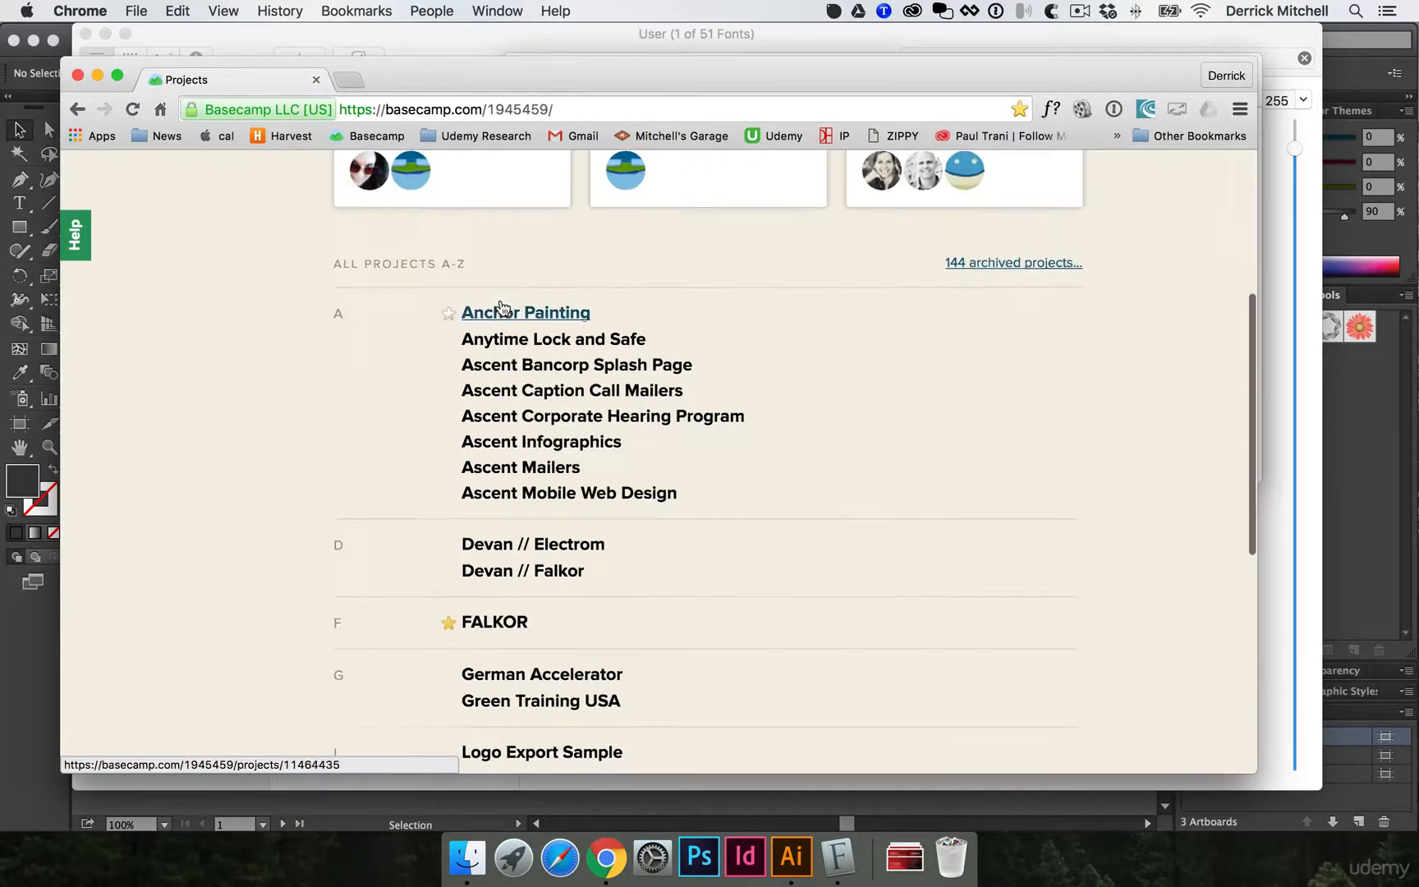
scroll(497, 317, down, 4)
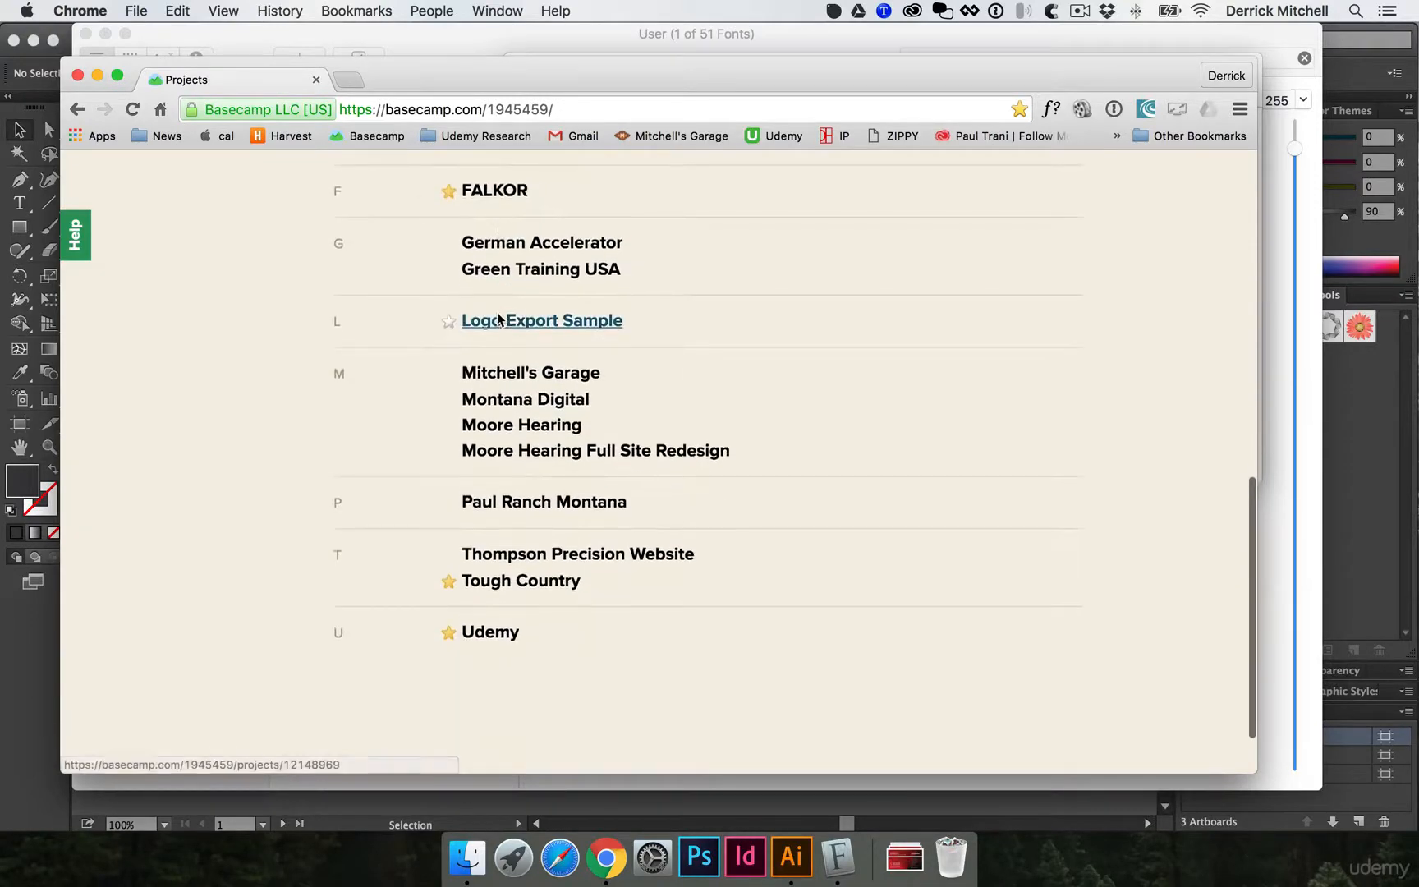
click(563, 334)
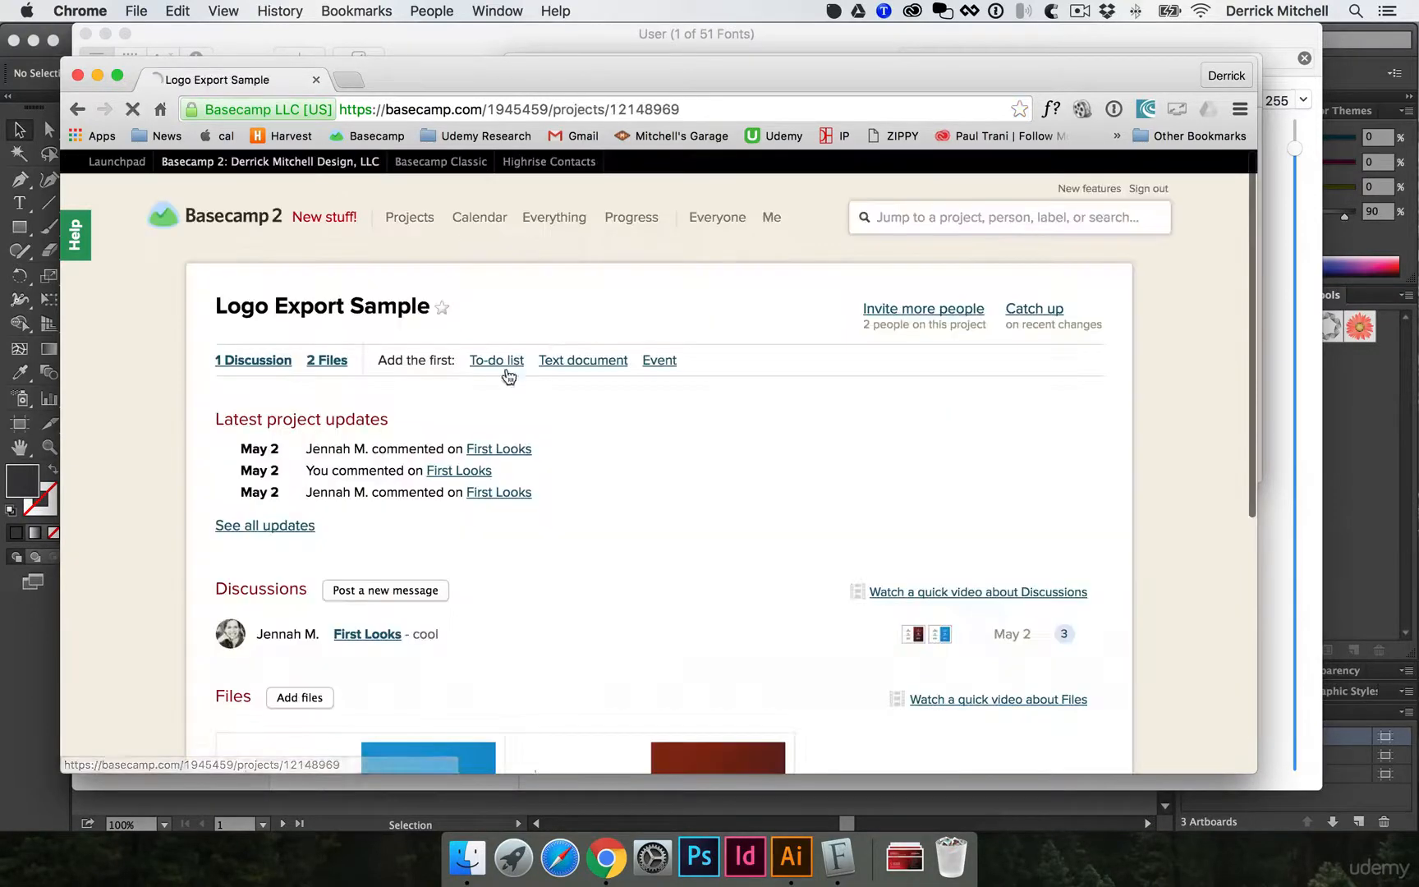
Step: Start a new discussion message in the project with the subject "Final Files"
scroll(592, 472, down, 2)
click(408, 526)
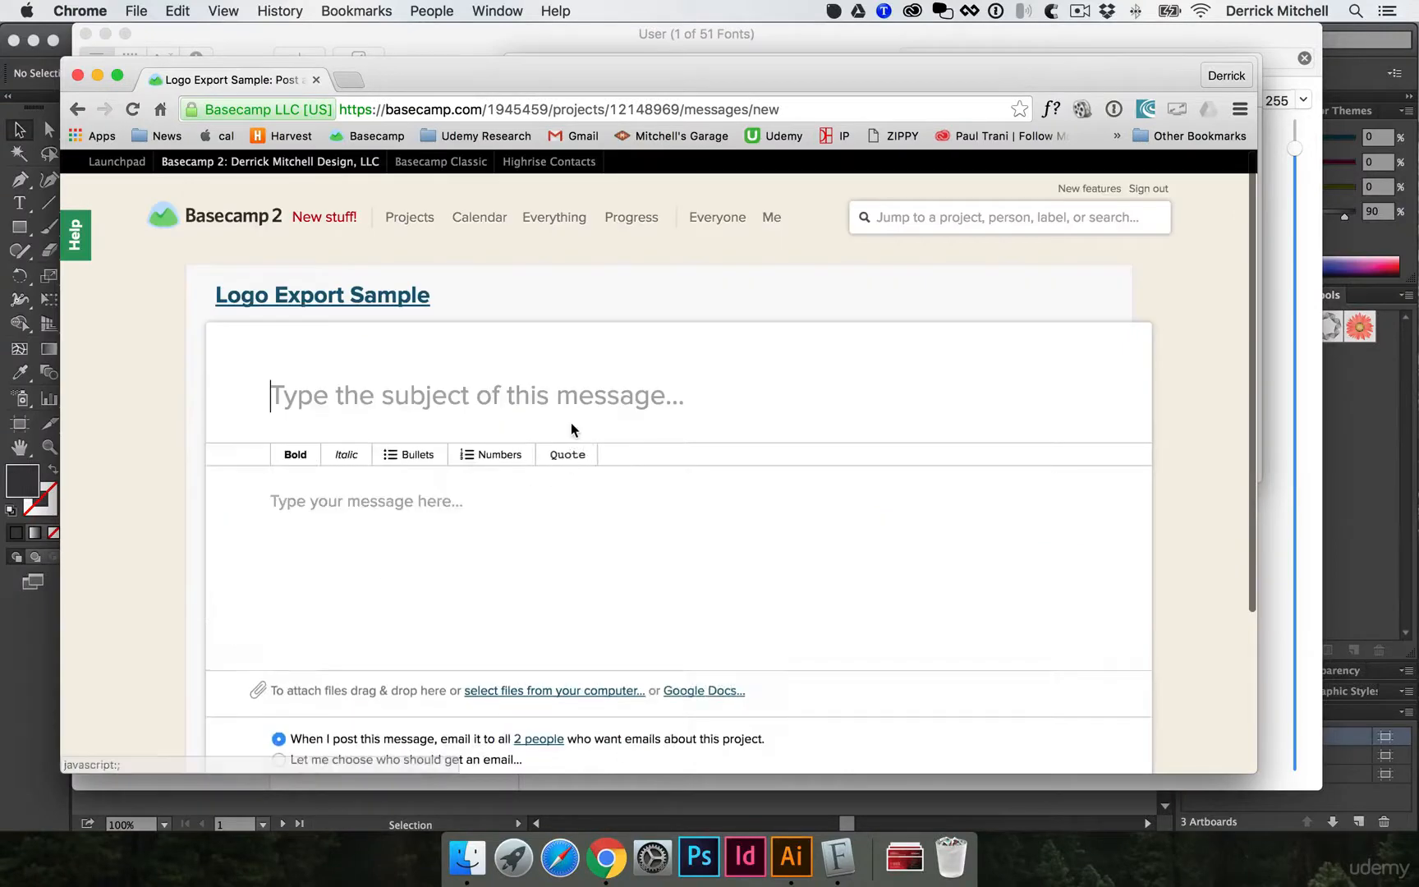
text(Final Files)
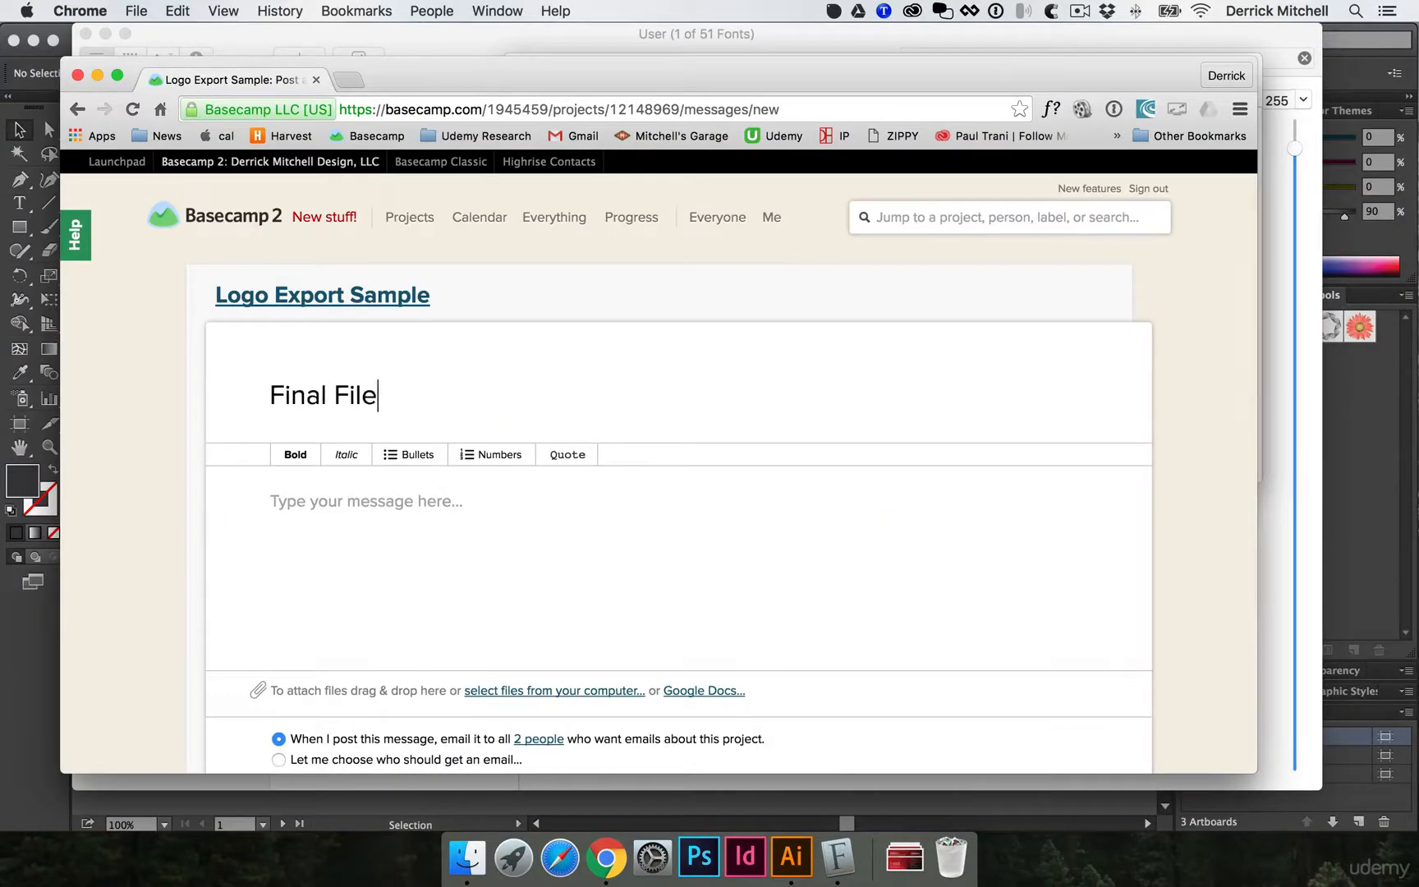
Step: Fill the message body with the thank-you text explaining the zipped FONTS, EPS, Illustrator, JPG-print, JPG-web, PDF and PNG files
click(537, 577)
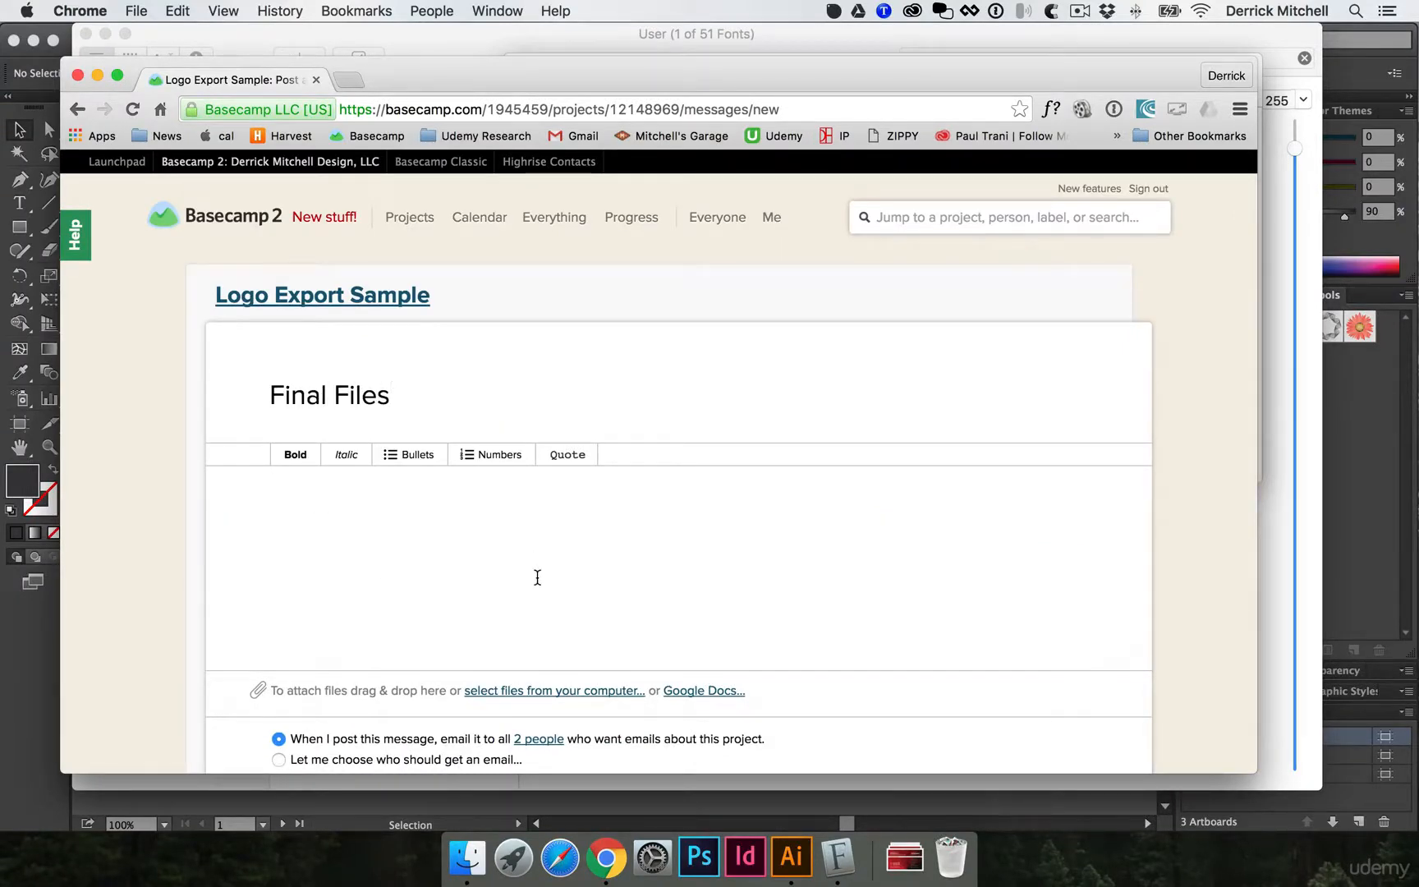
text(Ilo)
key(super+a)
text(Thank you so much for your business and working with us. Attached is a zipped folder with everything you need to use your new logo. It includes the following files:  FONTS:  In case we need to make edits in the future EPS:  Editable vector file that most sign and apparel shops prefer Illustrator:  The original, editable vector design files. JPG-print:  JPG files in CMYK and hi-res (300dpi) to use for print JPG-web:  JPG files in RGB and low-res (72dpi) for web PDF:  Since Adobe Reader is a free download, this is a safe format to guarantee anyone can open your file PNG:  This file supports transparency, whereas JPGs do not. This way, your logo won't have a white box around it and this file works great in print as well. This is a "flat" file though, so it's not editable.)
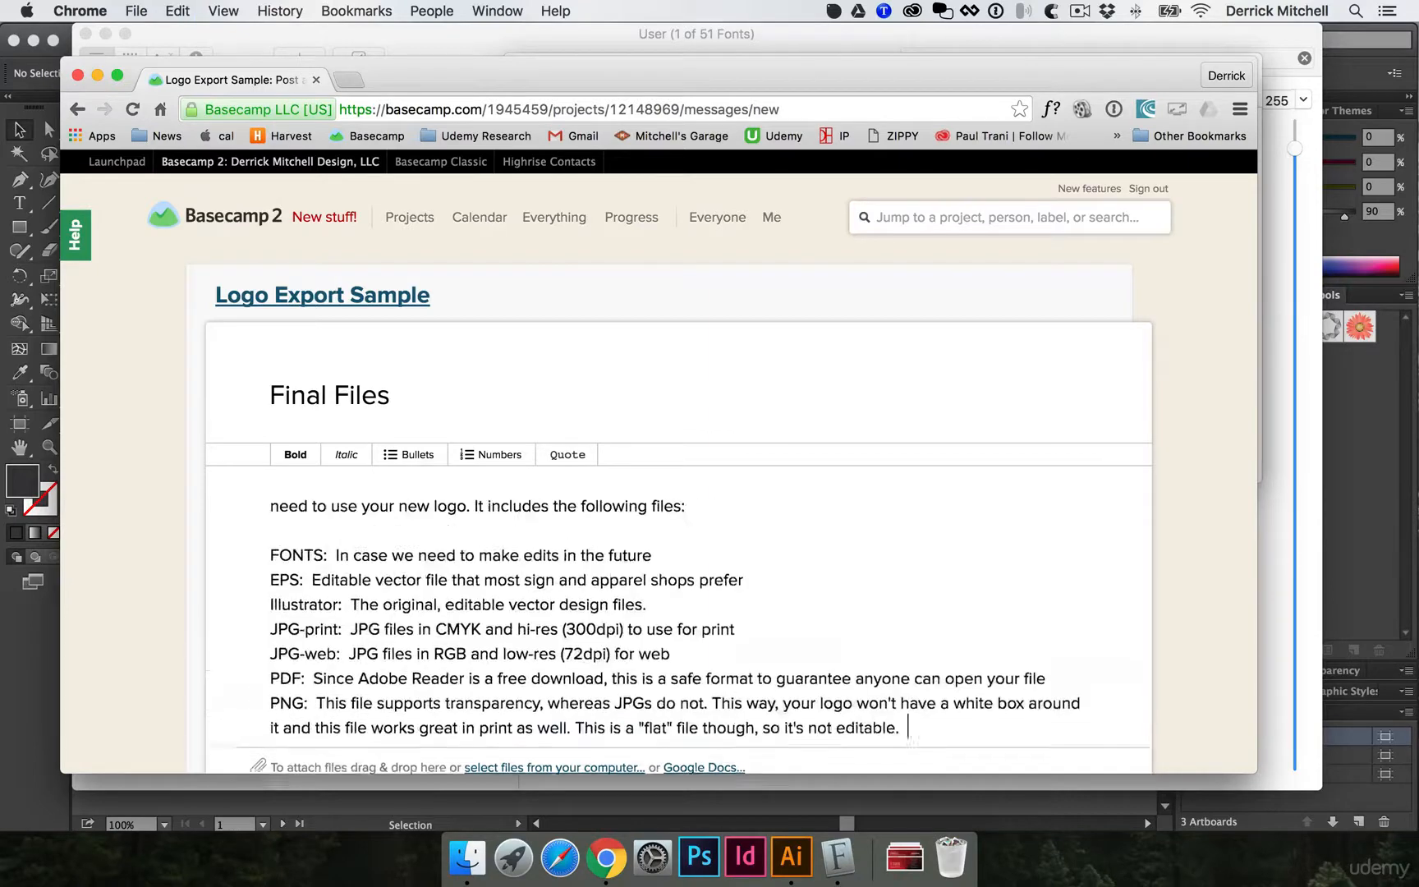
click(884, 12)
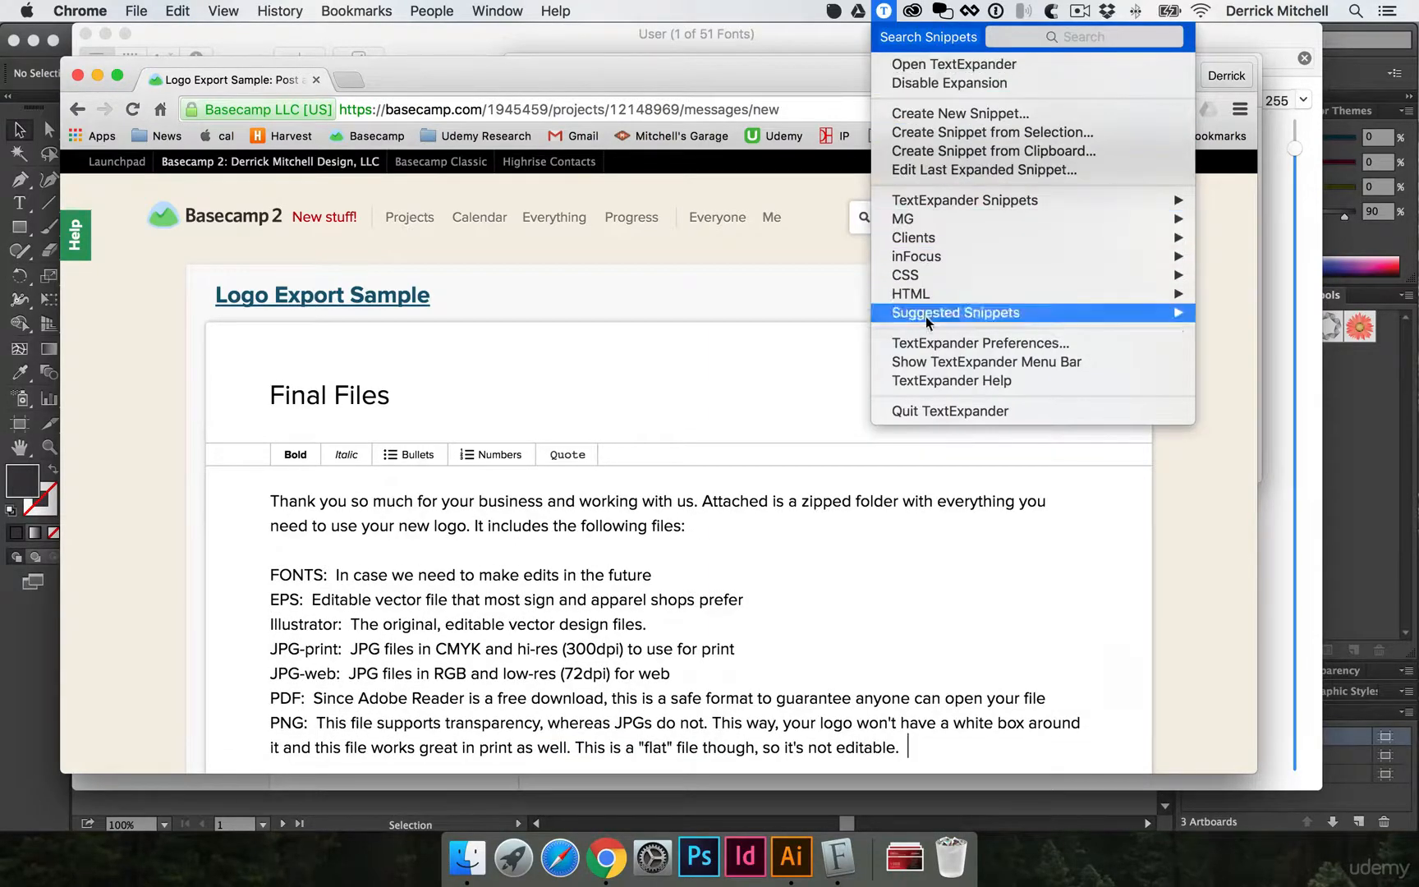
click(1033, 590)
scroll(824, 529, down, 5)
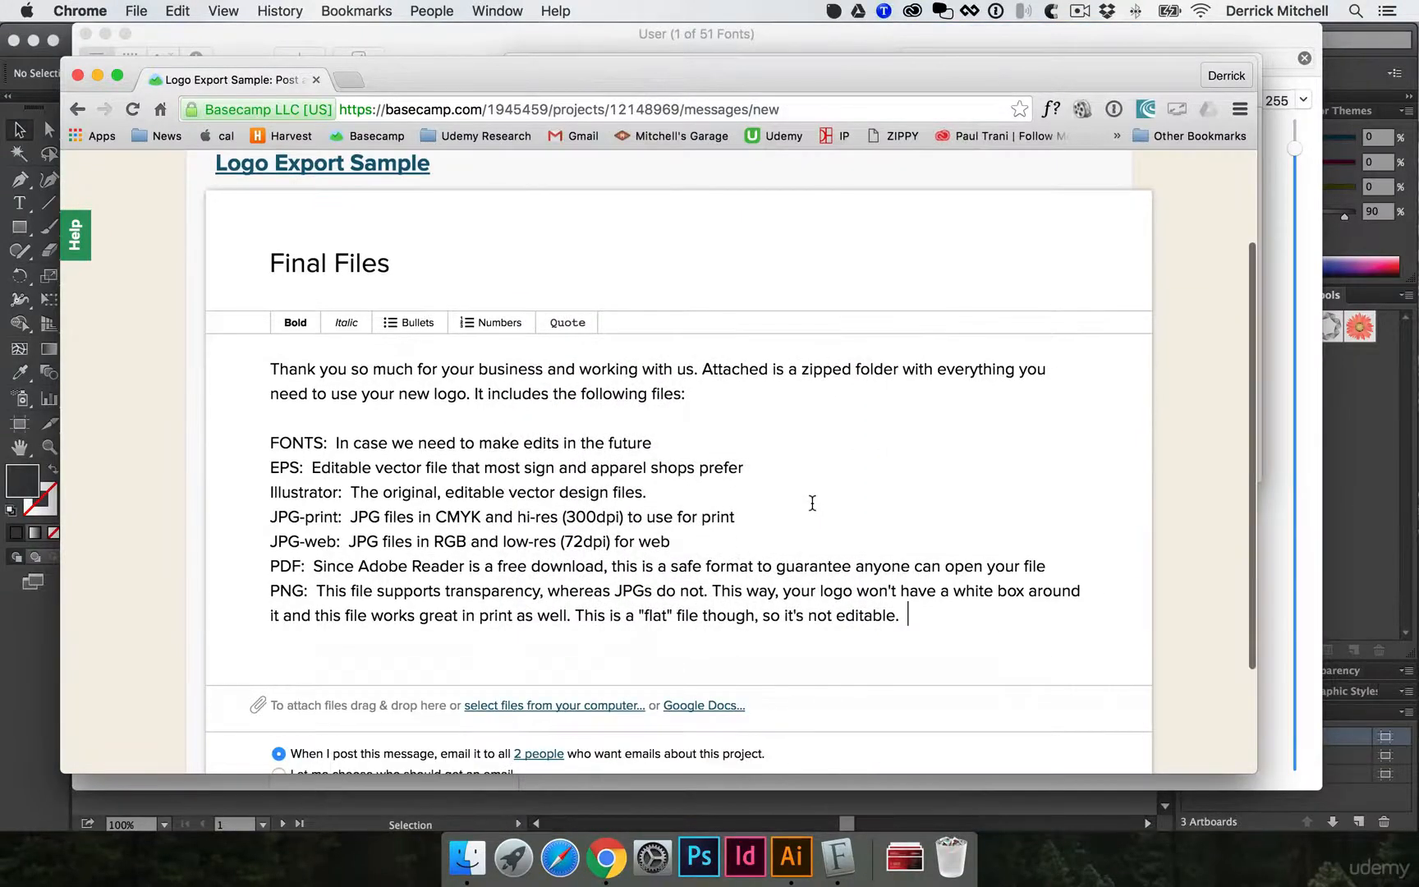
scroll(608, 389, up, 1)
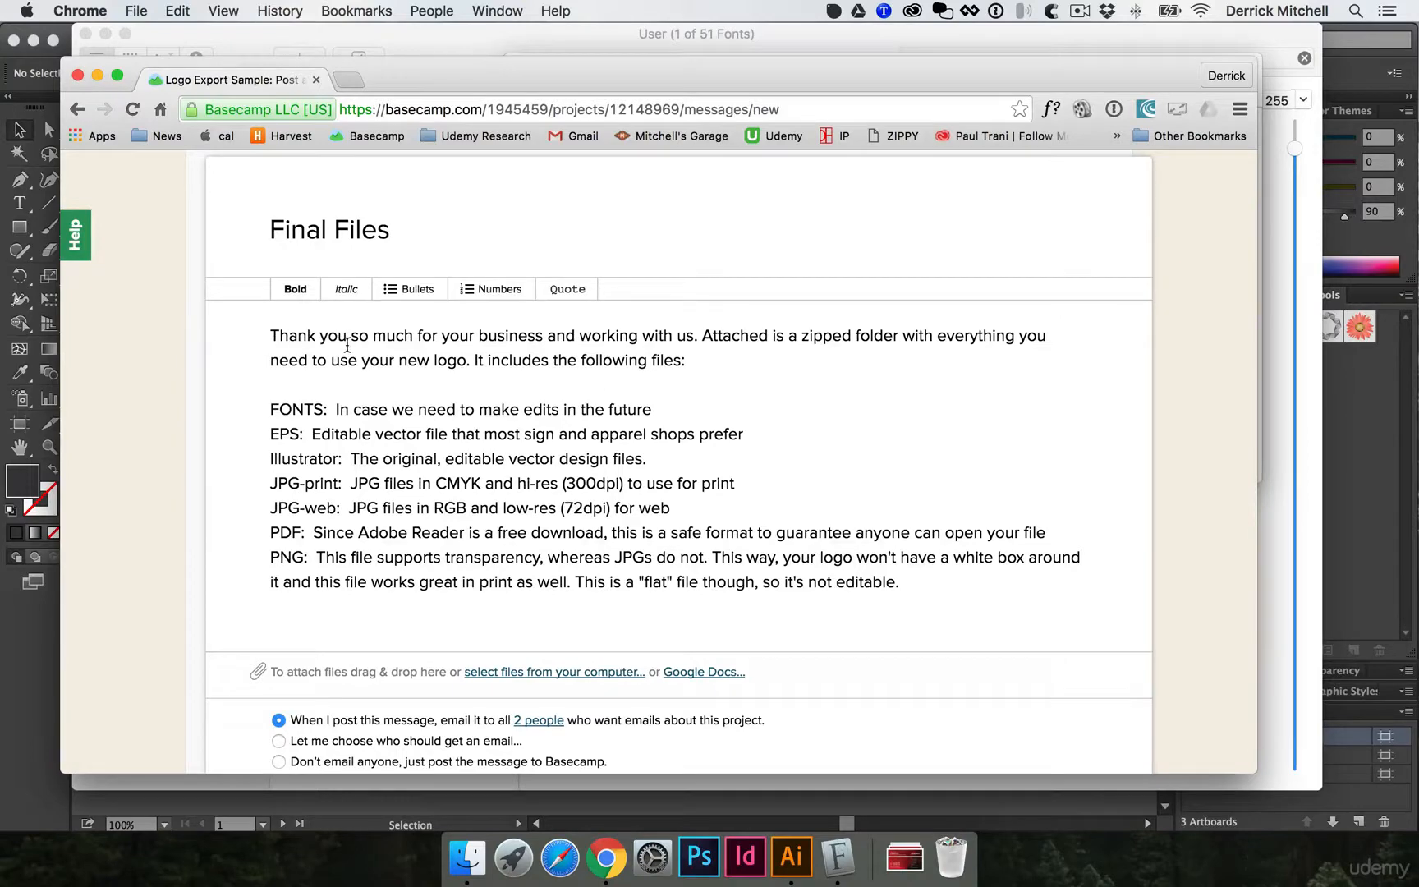
drag(277, 335, 466, 492)
click(465, 492)
Step: Bold the labels FONTS, EPS, JPG-print, JPG-web, PDF and PNG in the message's file list
drag(325, 408, 256, 385)
key(super+b)
scroll(326, 437, down, 2)
key(super+b)
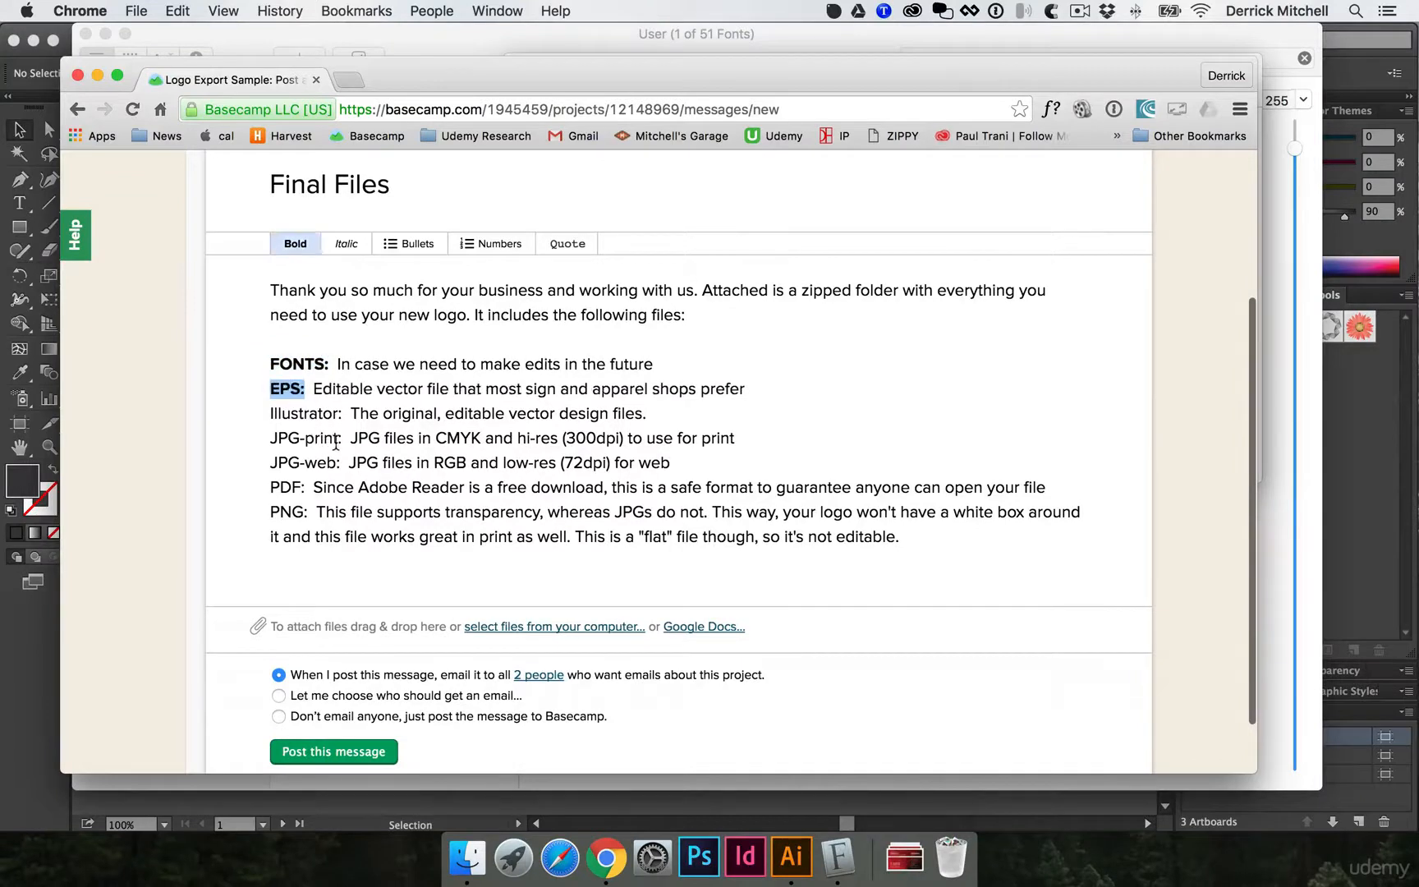
drag(338, 438, 245, 475)
key(super+b)
key(super+b)
click(306, 488)
key(super+b)
scroll(263, 493, down, 1)
key(super+b)
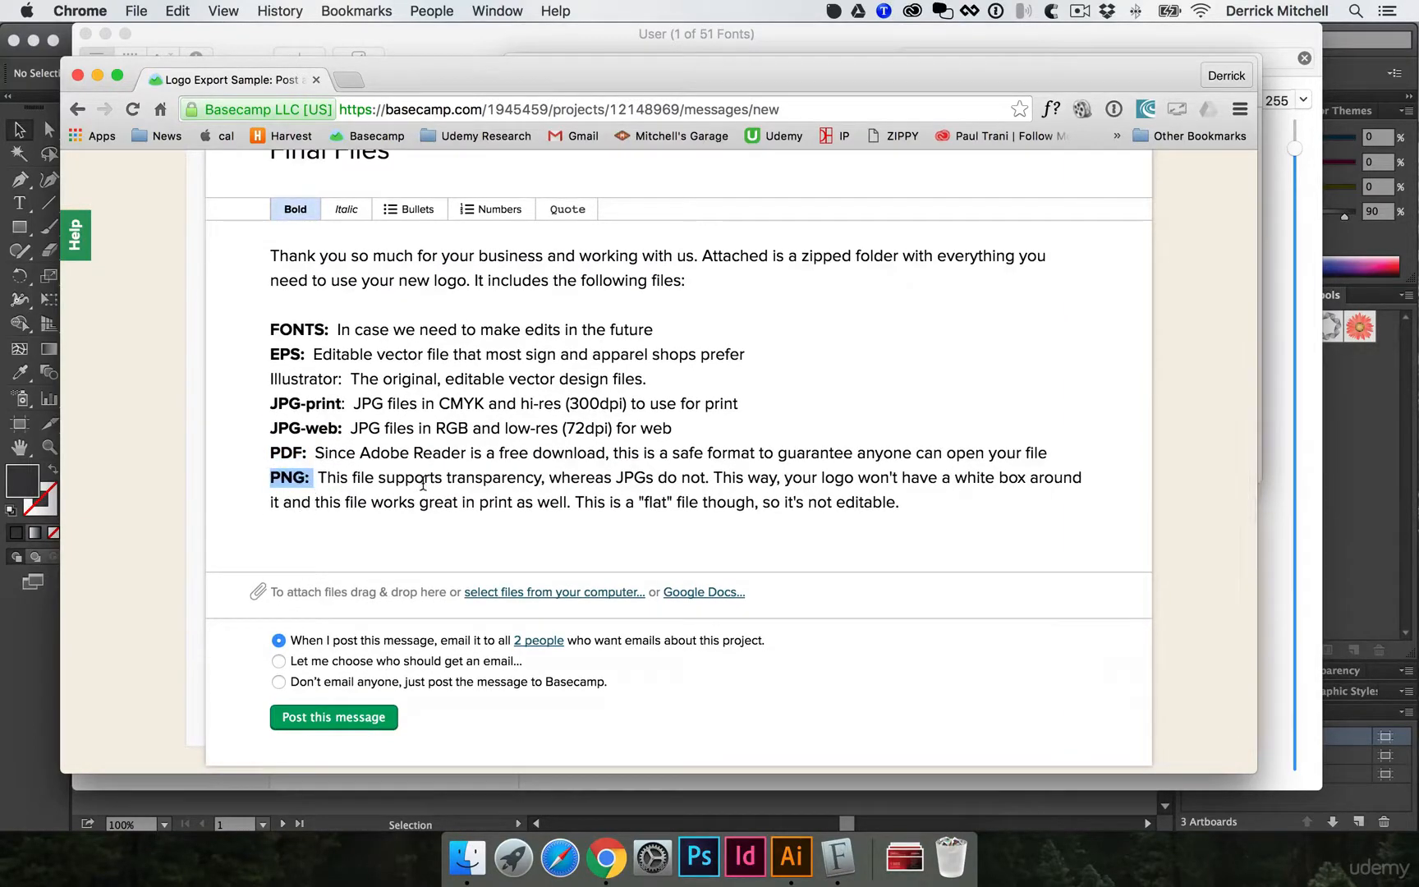
click(938, 503)
scroll(944, 507, down, 1)
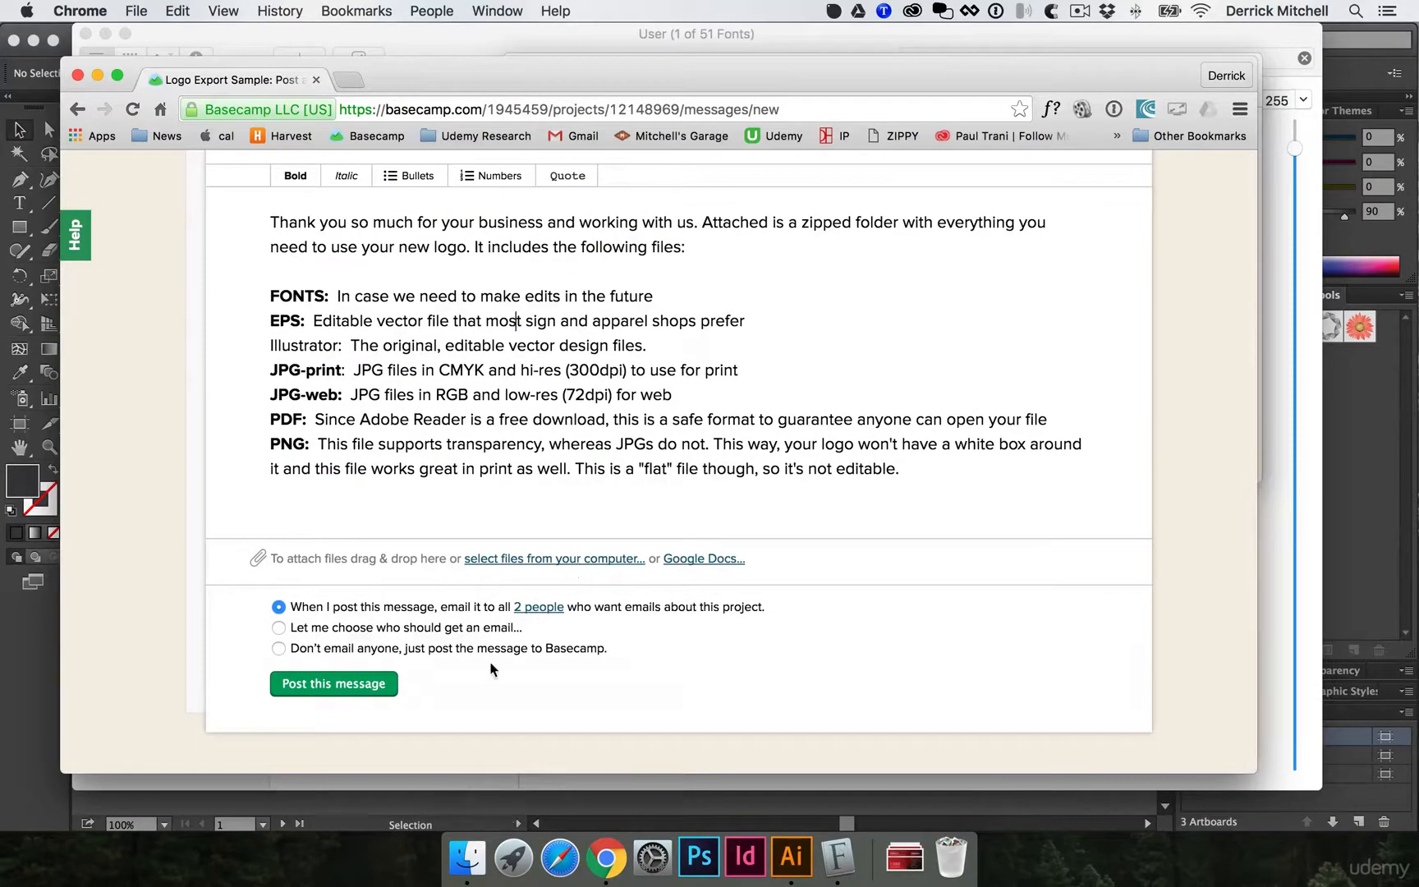
Step: Attach FINALS.zip from the FILES SENT folder to the Final Files message and post it
click(474, 856)
drag(270, 198, 915, 182)
drag(1027, 255, 460, 567)
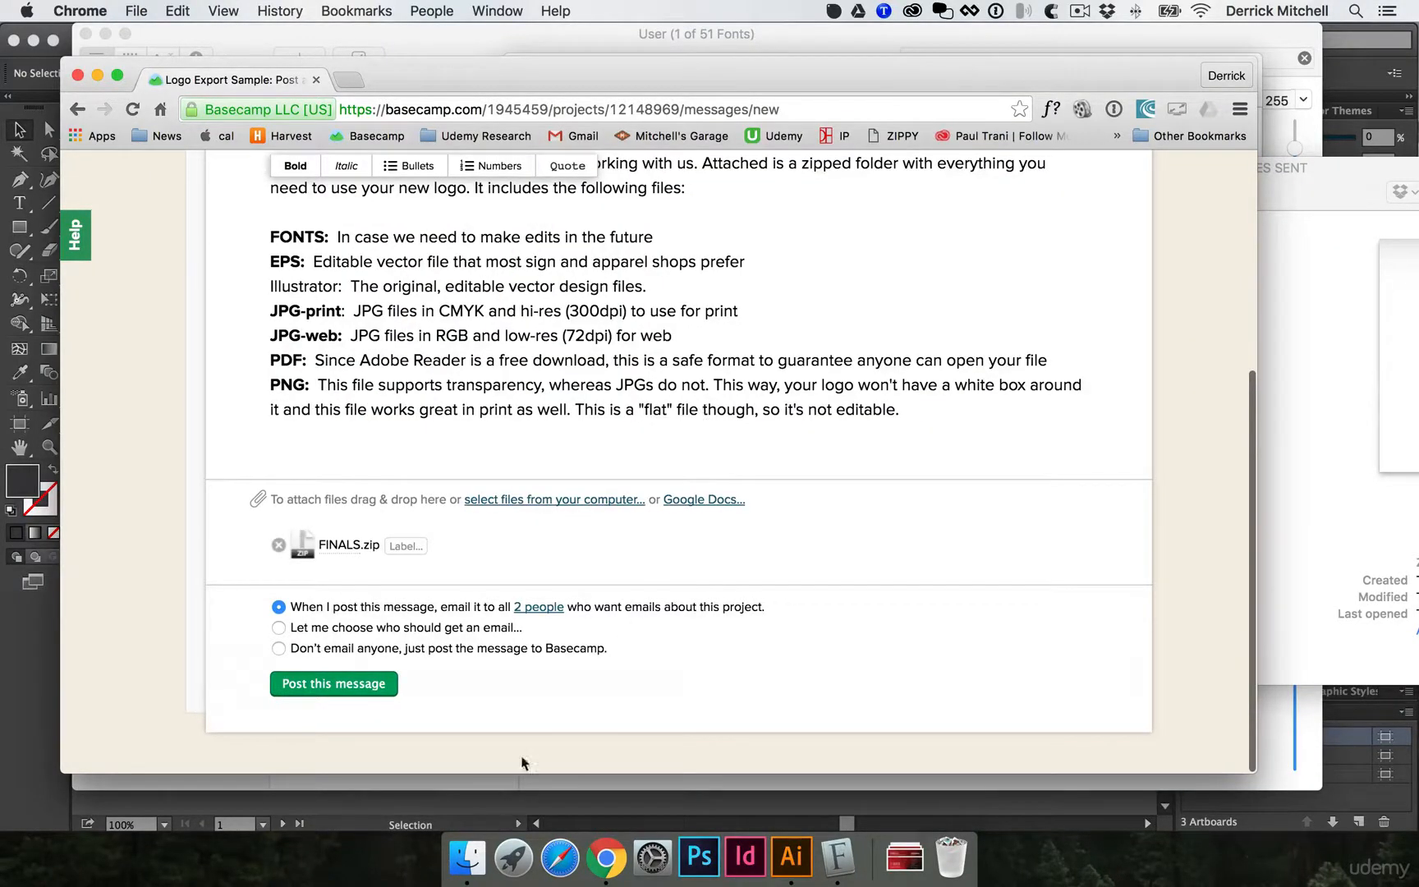
click(354, 694)
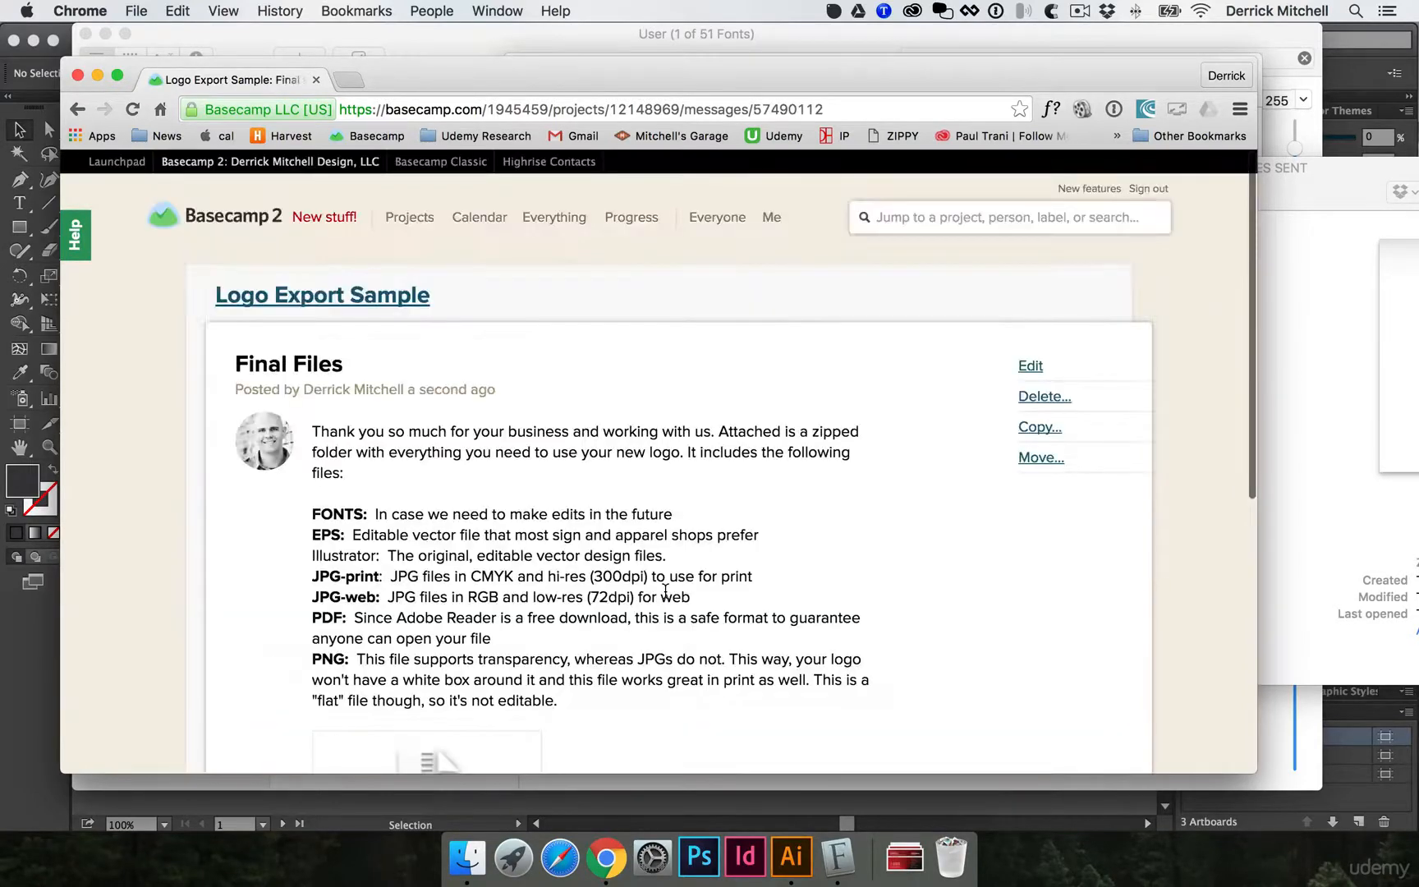